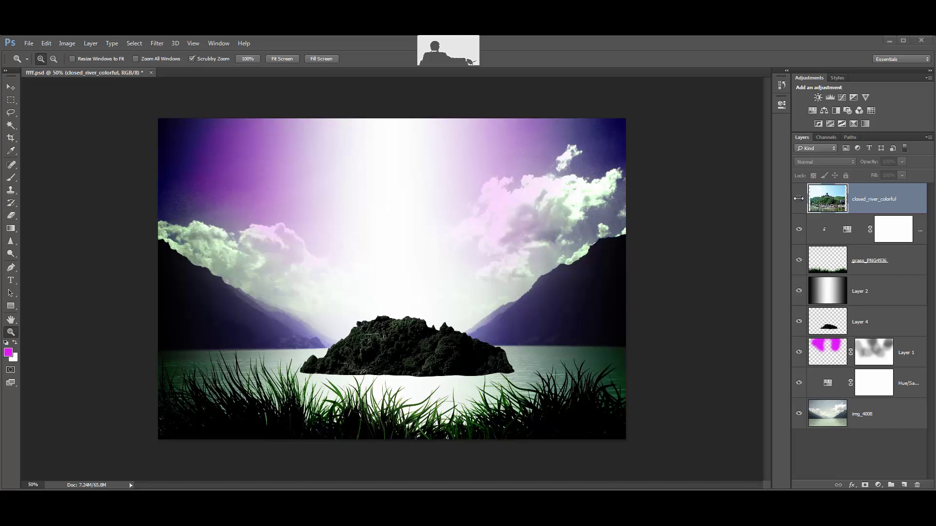
# Show the closed_river_colorful layer and zoom in on the wooded hill left of the castle
pyautogui.click(799, 200)
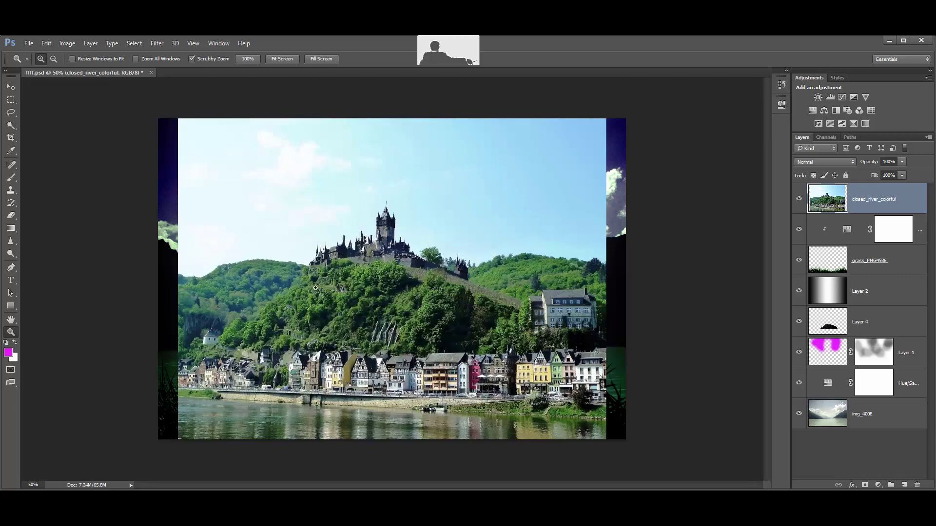
pyautogui.moveTo(316, 288); pyautogui.dragTo(349, 296)
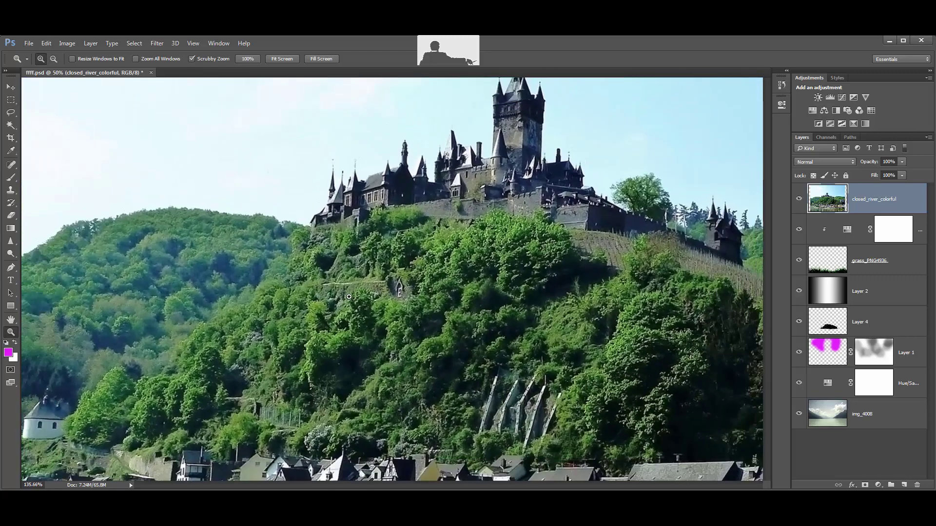
pyautogui.moveTo(202, 322); pyautogui.dragTo(352, 318)
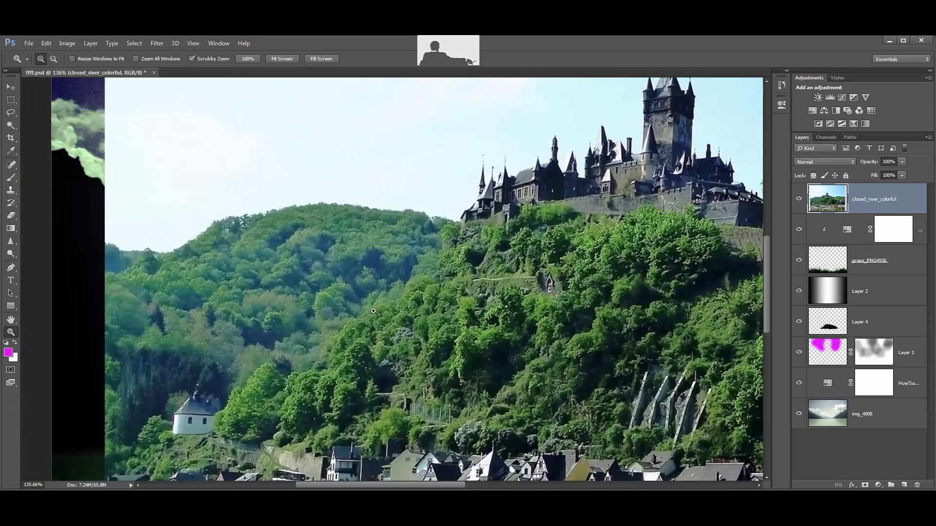
pyautogui.click(11, 267)
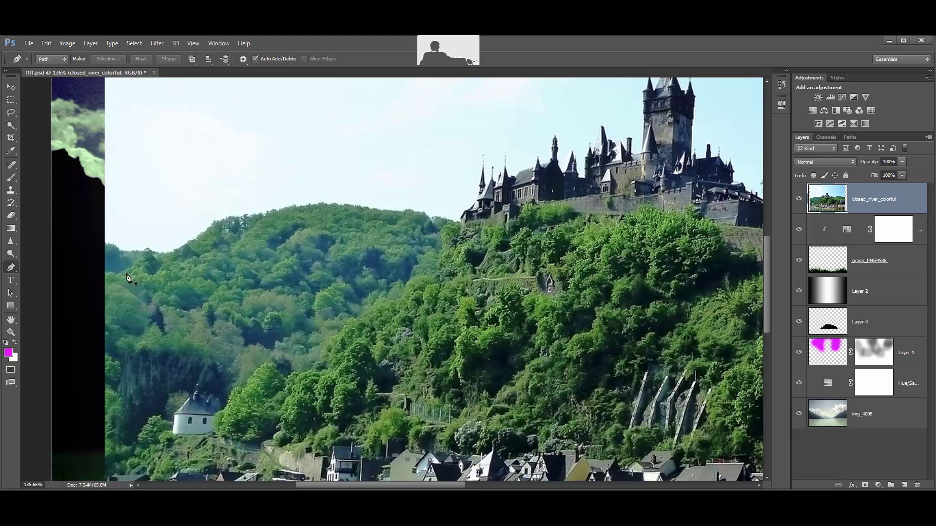
# Trace the hill's ridge with the Pen and convert the path to a 0 px feather selection
pyautogui.click(146, 259)
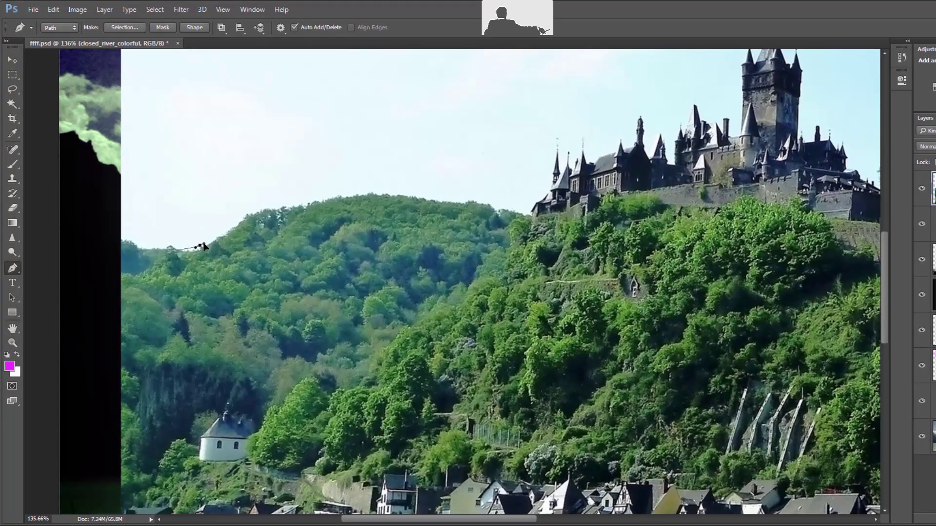
pyautogui.moveTo(199, 247); pyautogui.dragTo(205, 244)
pyautogui.click(232, 221)
pyautogui.moveTo(288, 202); pyautogui.dragTo(292, 205)
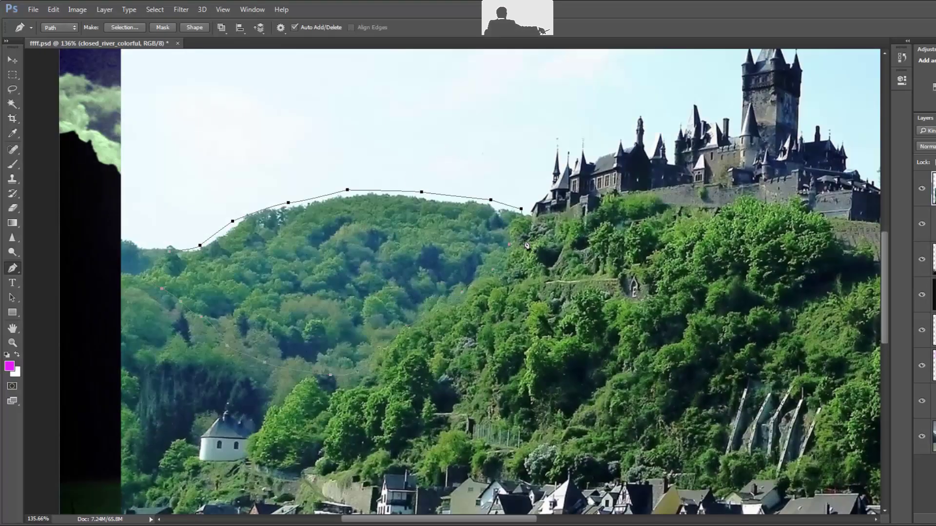
pyautogui.rightClick(354, 253)
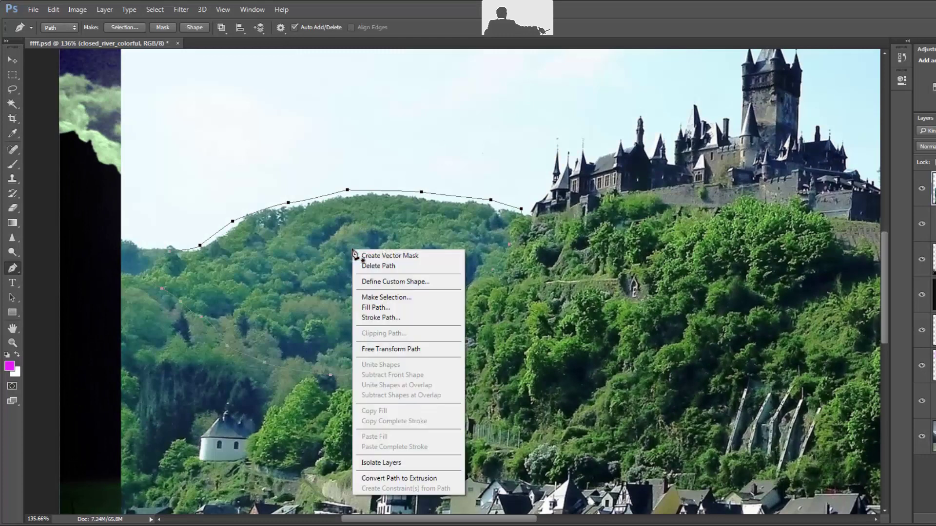
pyautogui.click(406, 297)
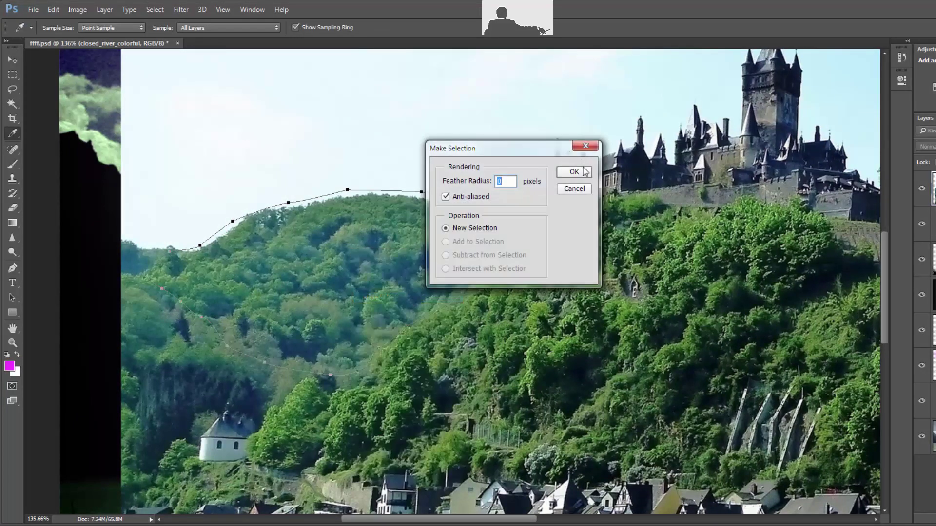
pyautogui.click(585, 176)
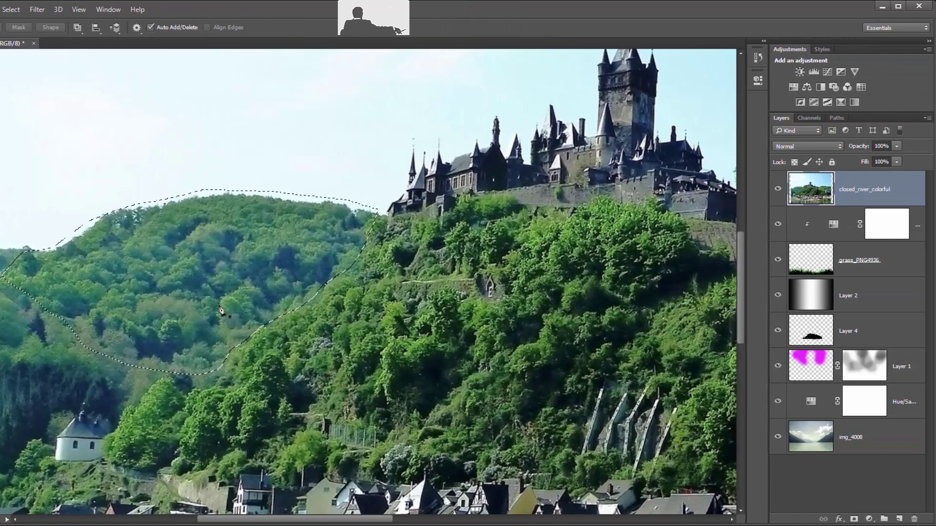
# Hide closed_river_colorful and copy the selected hill onto new Layer 5, viewing the whole image
pyautogui.click(777, 190)
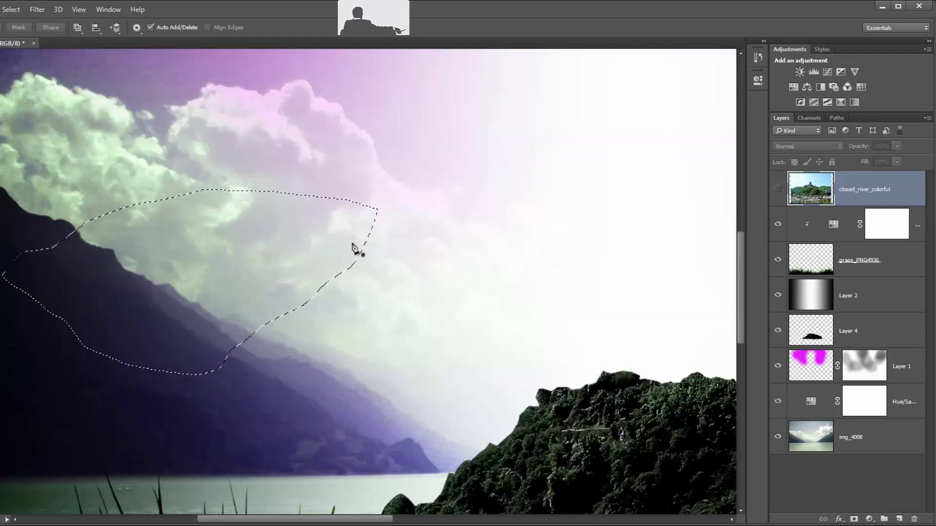
pyautogui.hotkey('ctrl', 'j')
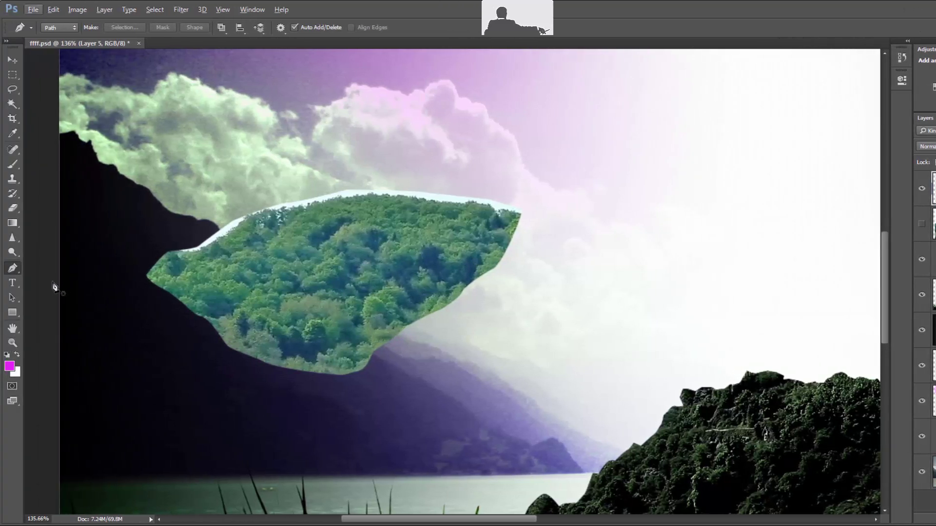
pyautogui.press('z')
pyautogui.keyDown('alt'); pyautogui.click(536, 291); pyautogui.keyUp('alt')
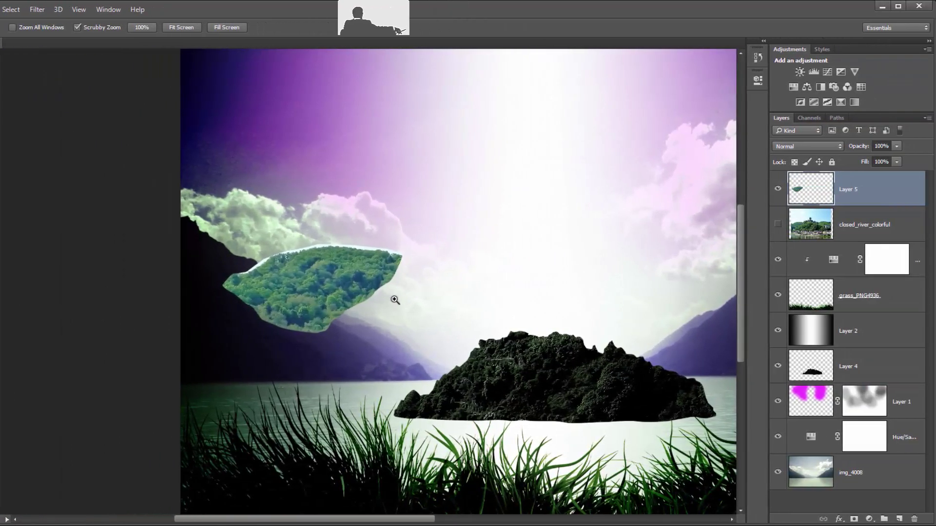
pyautogui.keyDown('alt'); pyautogui.click(395, 300); pyautogui.keyUp('alt')
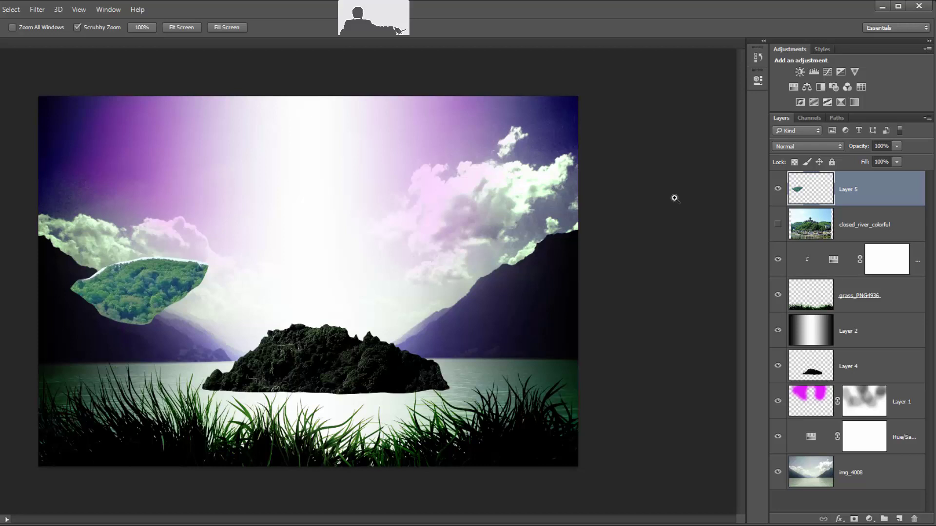
# Stack Layer 5 above Layer 4 and move the forest patch onto the central island
pyautogui.moveTo(862, 191); pyautogui.dragTo(876, 346)
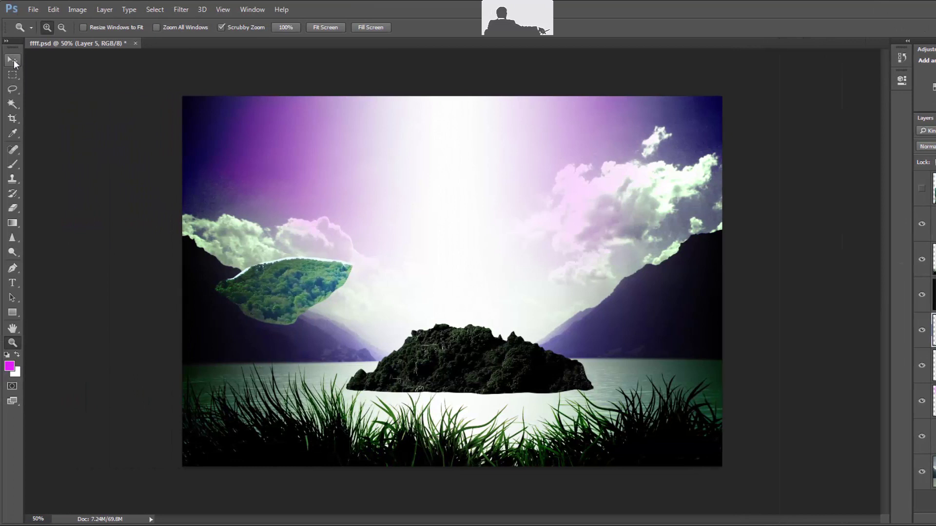
pyautogui.click(13, 61)
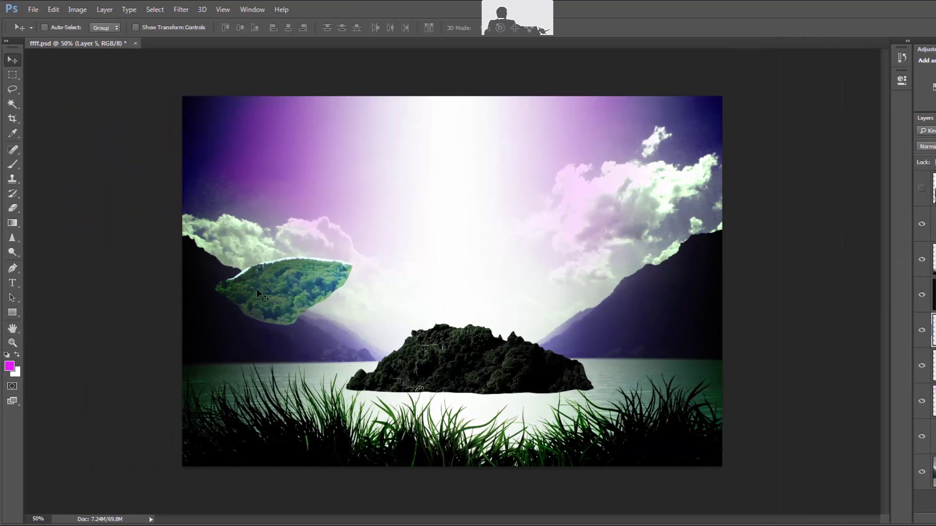
pyautogui.moveTo(285, 290)
pyautogui.mouseDown()
pyautogui.moveTo(428, 357)
pyautogui.moveTo(440, 347)
pyautogui.mouseUp()
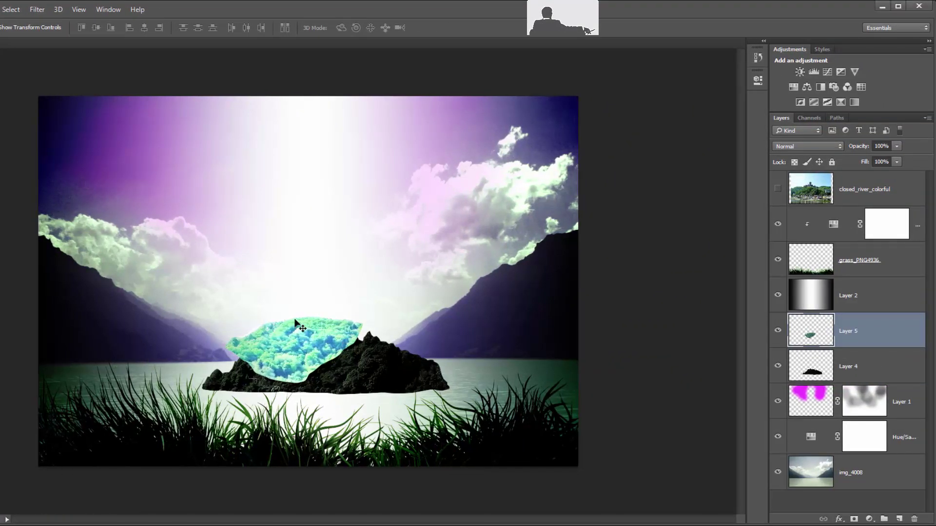
pyautogui.press('z')
pyautogui.moveTo(307, 339); pyautogui.dragTo(341, 347)
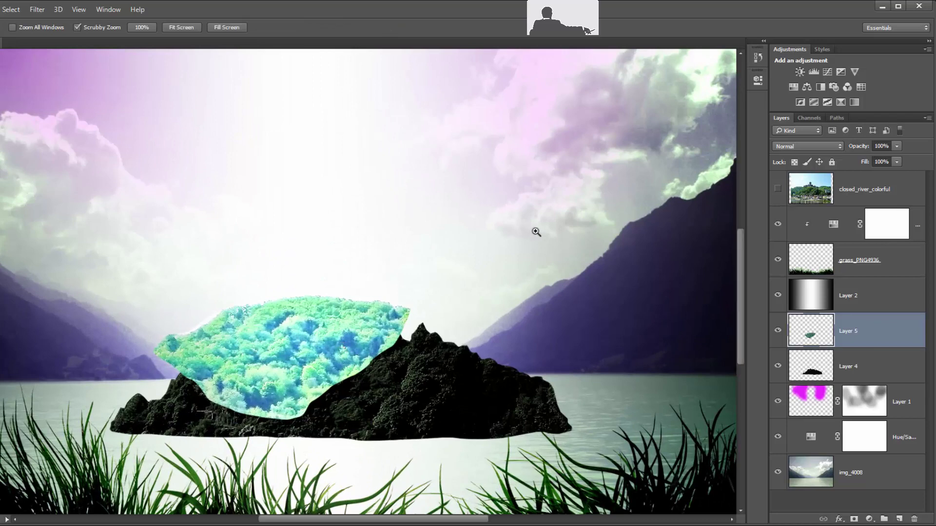
# Darken the forest patch with Levels by raising the black input and lowering the midtones
pyautogui.hotkey('ctrl', 'l')
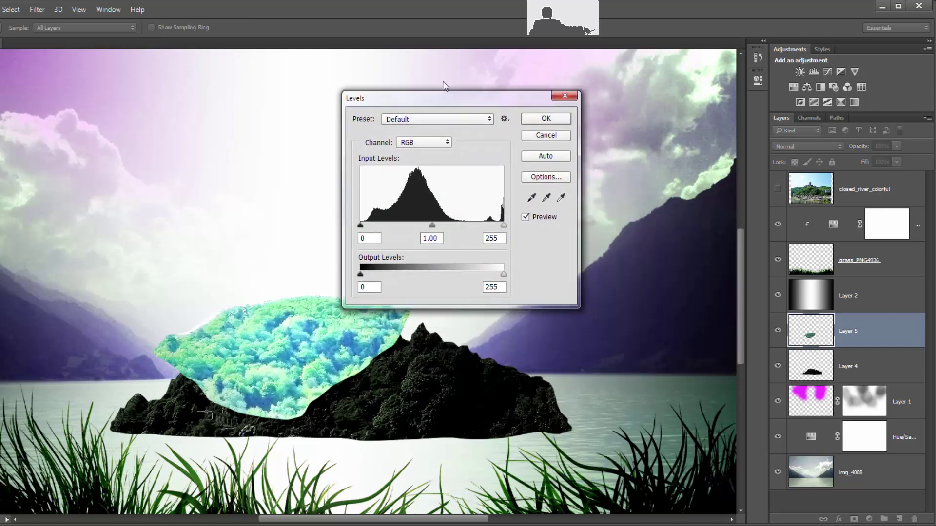
pyautogui.moveTo(513, 170); pyautogui.dragTo(441, 79)
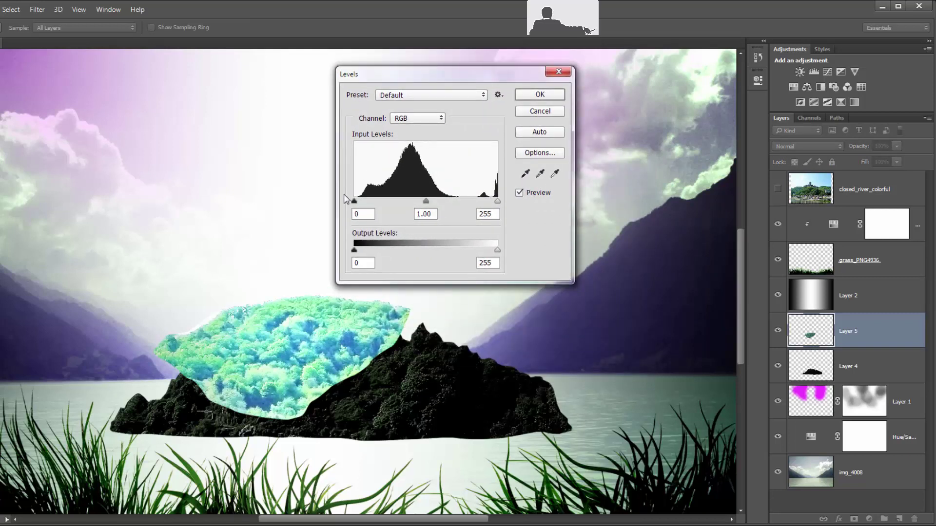
pyautogui.moveTo(354, 201); pyautogui.dragTo(417, 202)
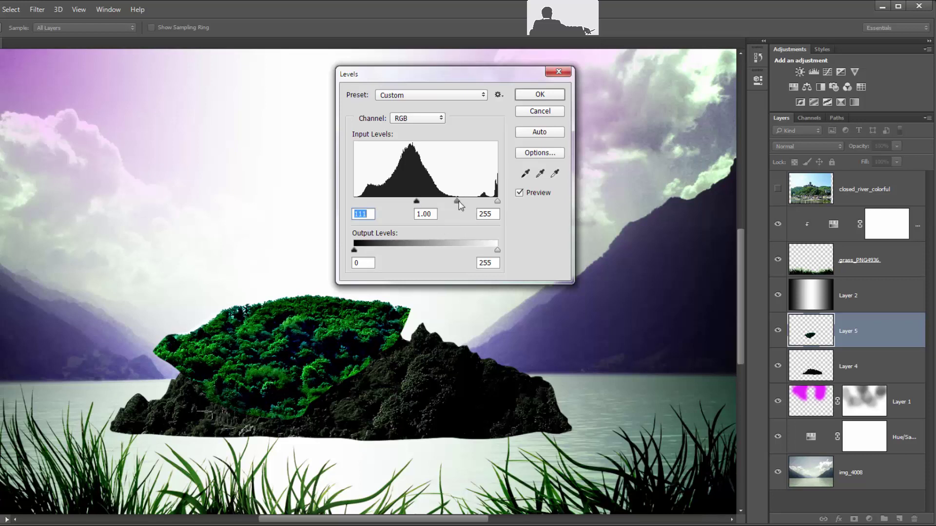
pyautogui.moveTo(458, 201); pyautogui.dragTo(466, 202)
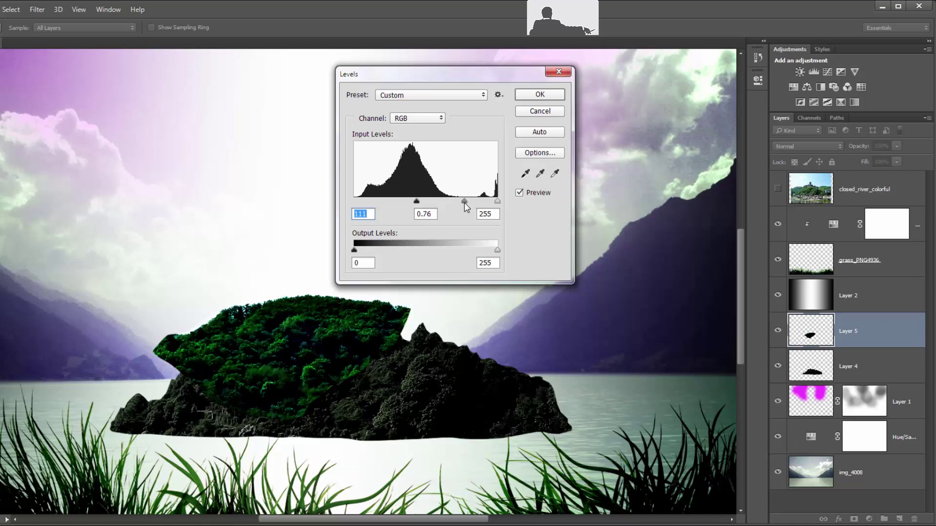
pyautogui.moveTo(464, 201); pyautogui.dragTo(464, 204)
pyautogui.click(540, 96)
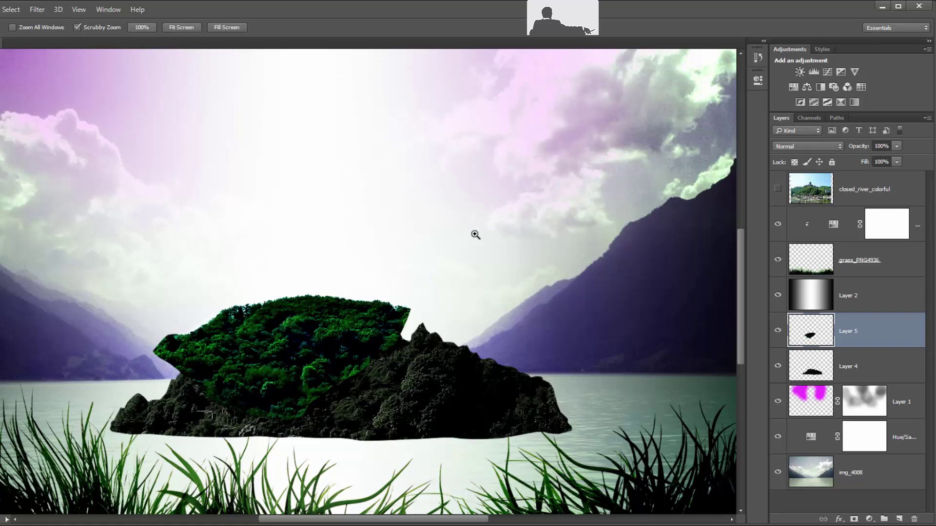
# Reduce the forest patch's saturation to about -7 with Hue/Saturation
pyautogui.hotkey('ctrl', 'u')
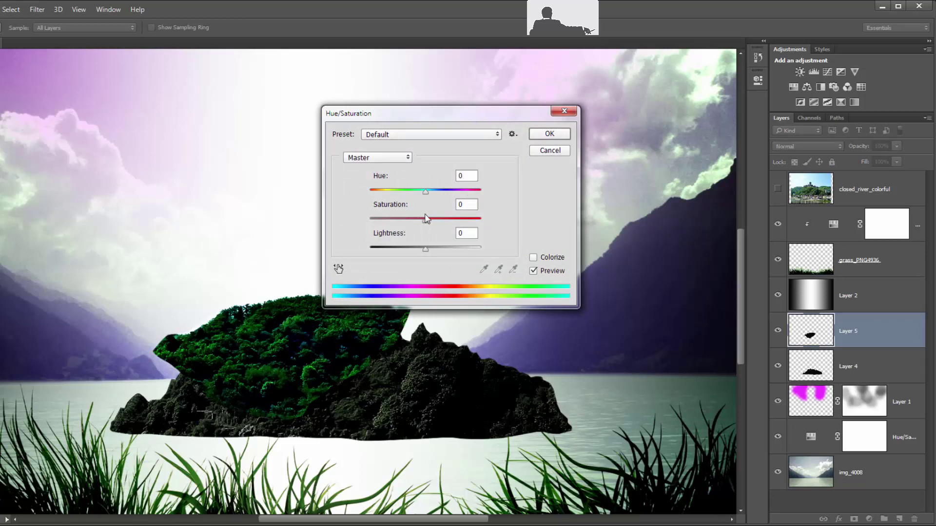
pyautogui.moveTo(425, 220); pyautogui.dragTo(414, 220)
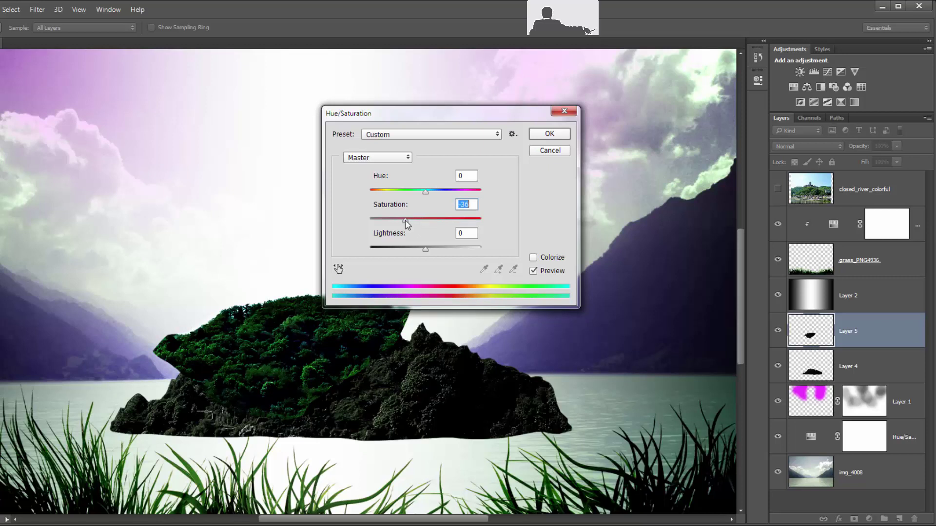
pyautogui.moveTo(405, 221)
pyautogui.mouseDown()
pyautogui.moveTo(437, 221)
pyautogui.moveTo(412, 220)
pyautogui.mouseUp()
pyautogui.click(559, 135)
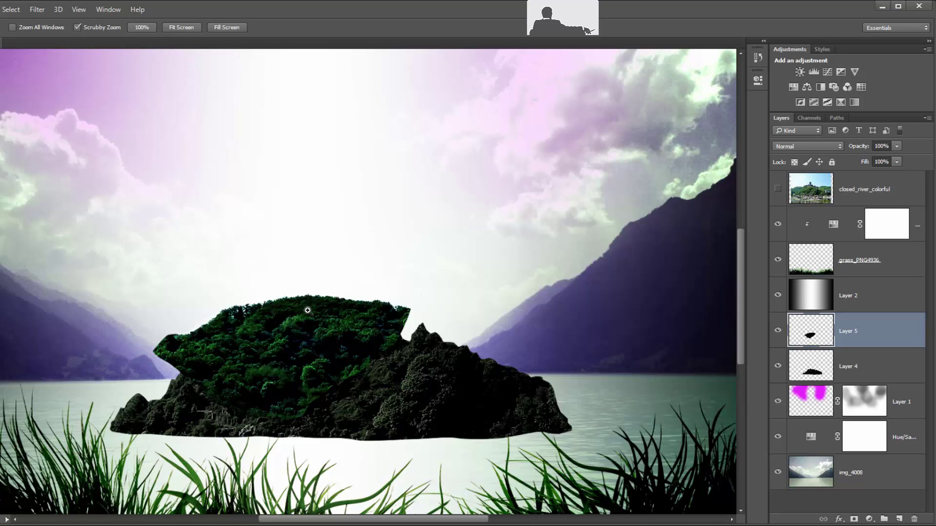
# Shrink the forest patch with Free Transform and zoom in on it
pyautogui.hotkey('ctrl', 't')
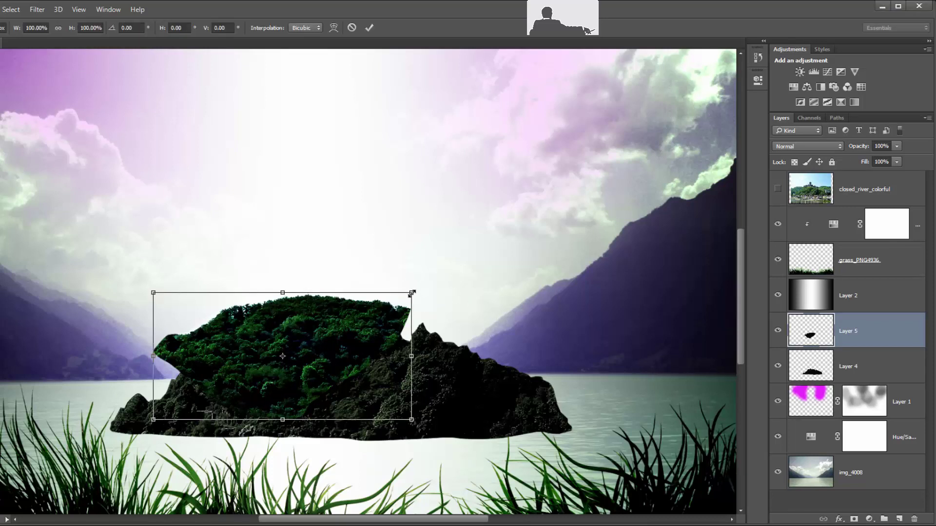
pyautogui.moveTo(411, 293)
pyautogui.mouseDown()
pyautogui.moveTo(316, 339)
pyautogui.moveTo(331, 332)
pyautogui.mouseUp()
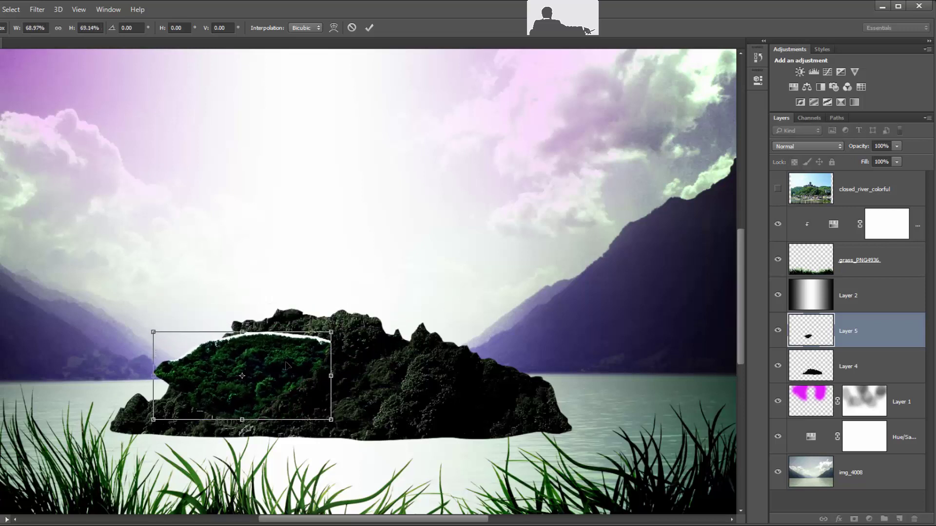
pyautogui.moveTo(281, 356)
pyautogui.mouseDown()
pyautogui.moveTo(299, 371)
pyautogui.moveTo(282, 370)
pyautogui.moveTo(280, 384)
pyautogui.mouseUp()
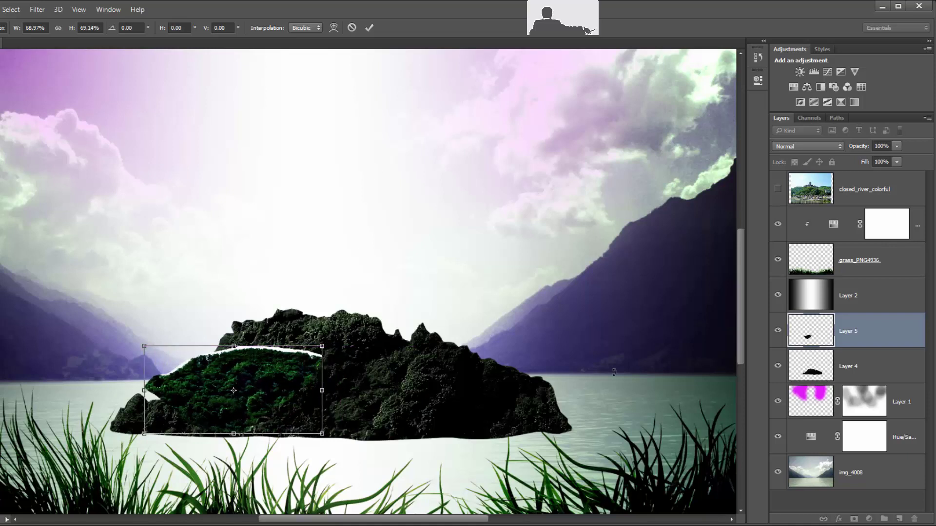
pyautogui.click(369, 28)
pyautogui.press('z')
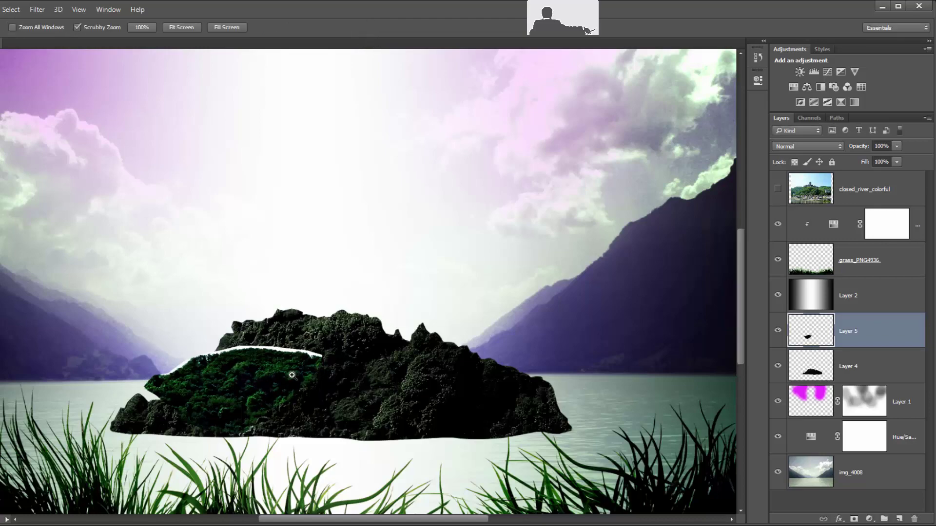
pyautogui.moveTo(292, 376)
pyautogui.mouseDown()
pyautogui.moveTo(355, 380)
pyautogui.moveTo(278, 385)
pyautogui.mouseUp()
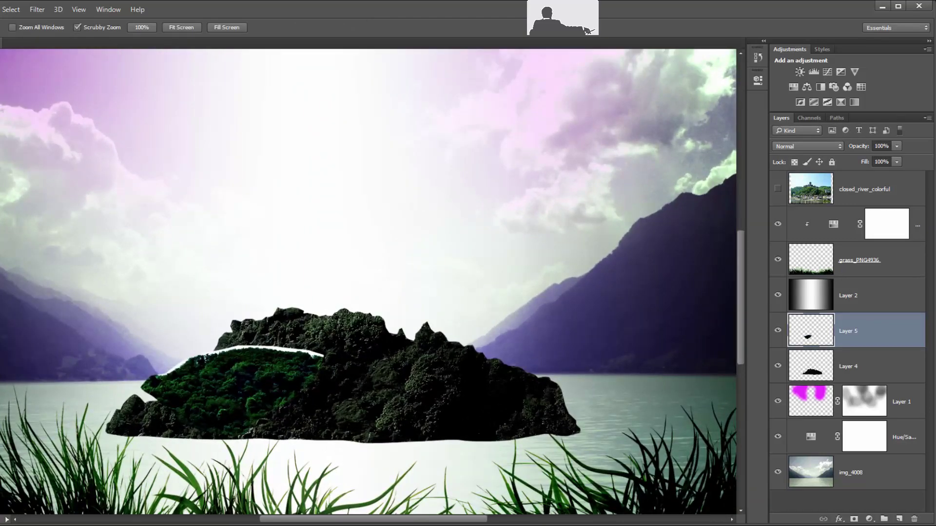
# Move the patch to the island's right side and rotate it to about 31.56°
pyautogui.press('v')
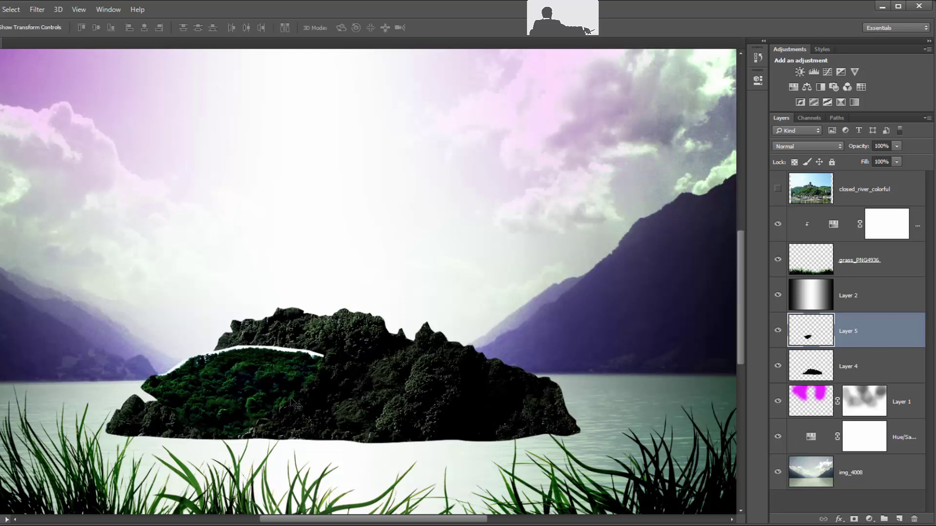
pyautogui.moveTo(267, 382)
pyautogui.mouseDown()
pyautogui.moveTo(485, 370)
pyautogui.moveTo(533, 355)
pyautogui.mouseUp()
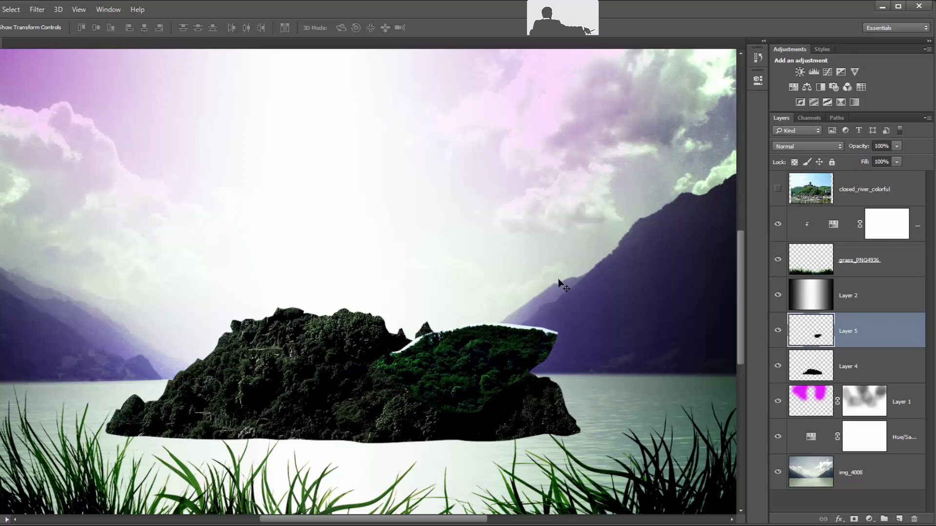
pyautogui.hotkey('ctrl', 't')
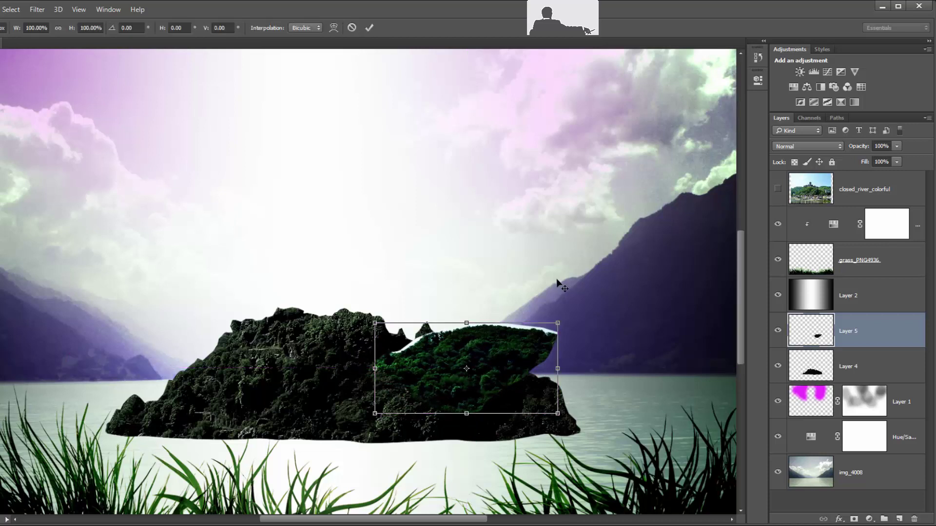
pyautogui.moveTo(588, 296)
pyautogui.mouseDown()
pyautogui.moveTo(616, 348)
pyautogui.moveTo(611, 363)
pyautogui.mouseUp()
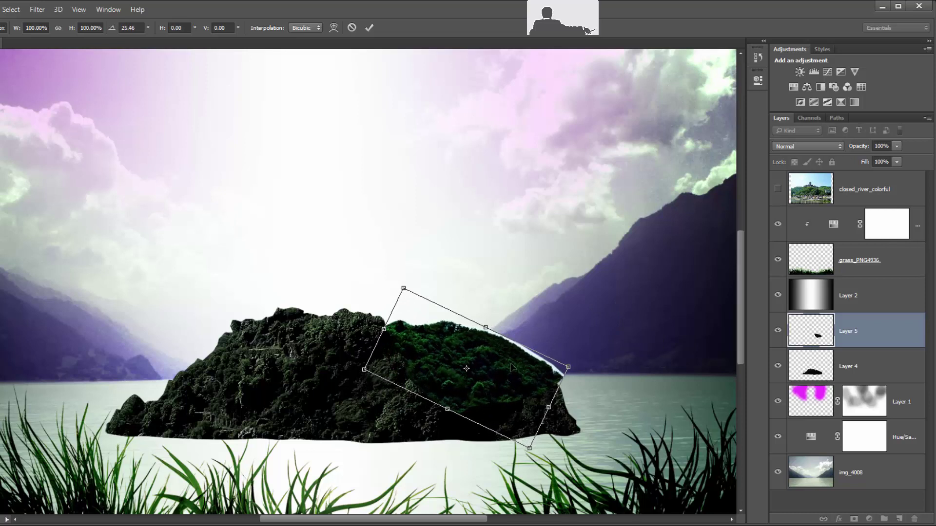
pyautogui.moveTo(483, 369)
pyautogui.mouseDown()
pyautogui.moveTo(521, 368)
pyautogui.moveTo(510, 368)
pyautogui.mouseUp()
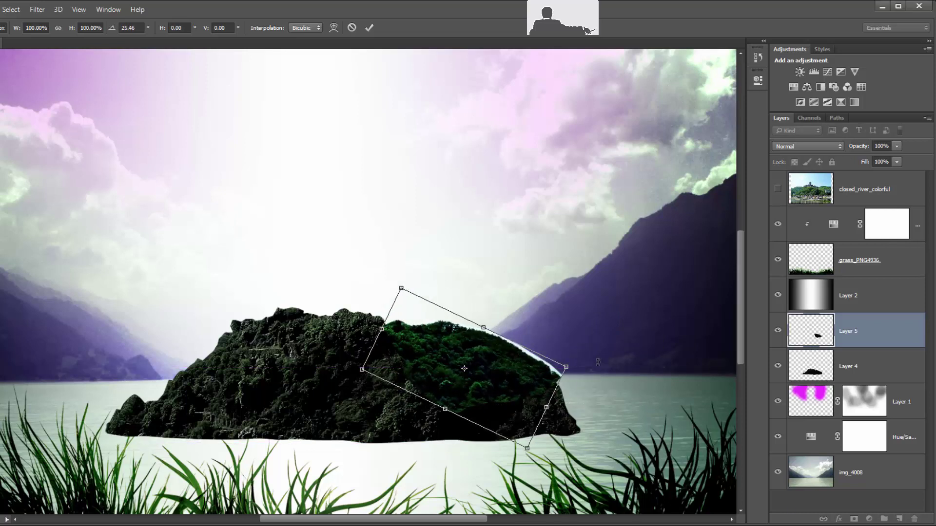
pyautogui.moveTo(598, 365); pyautogui.dragTo(600, 378)
pyautogui.moveTo(493, 352)
pyautogui.mouseDown()
pyautogui.moveTo(524, 383)
pyautogui.moveTo(520, 359)
pyautogui.mouseUp()
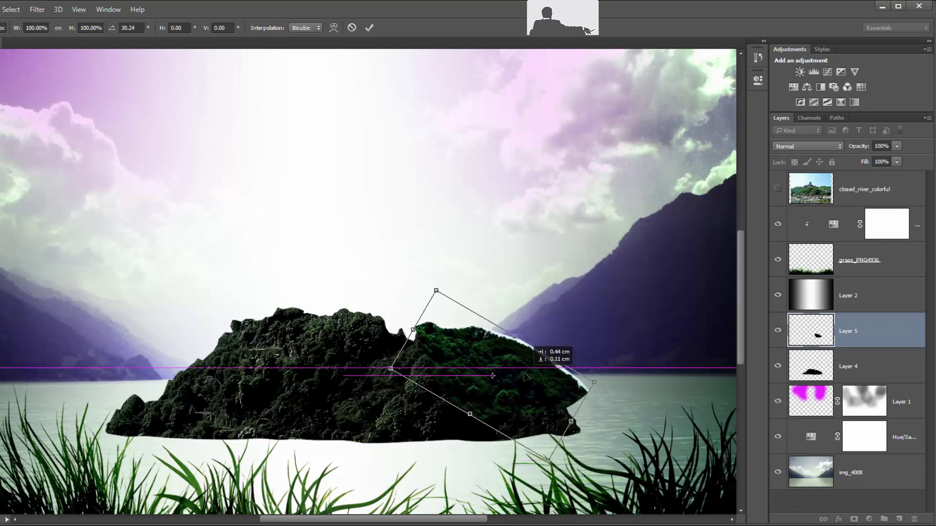
pyautogui.moveTo(608, 388); pyautogui.dragTo(606, 393)
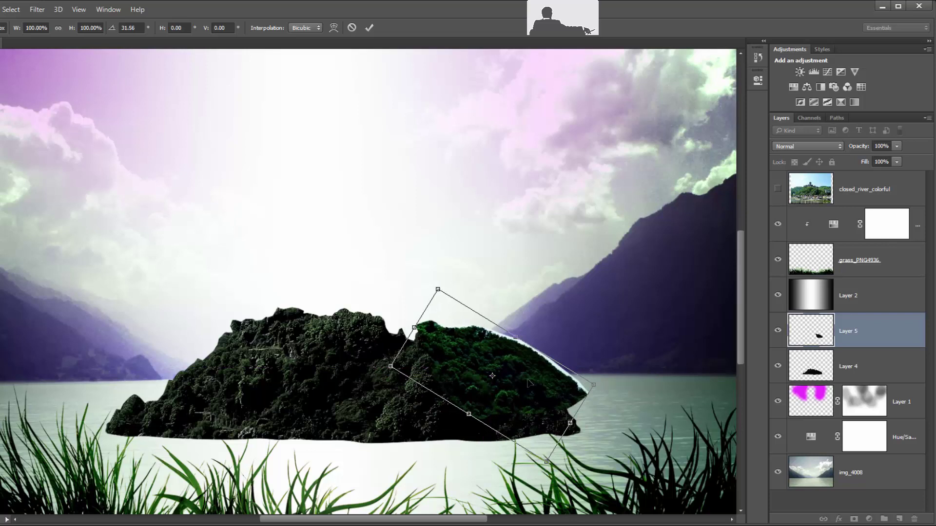
pyautogui.moveTo(527, 382); pyautogui.dragTo(530, 383)
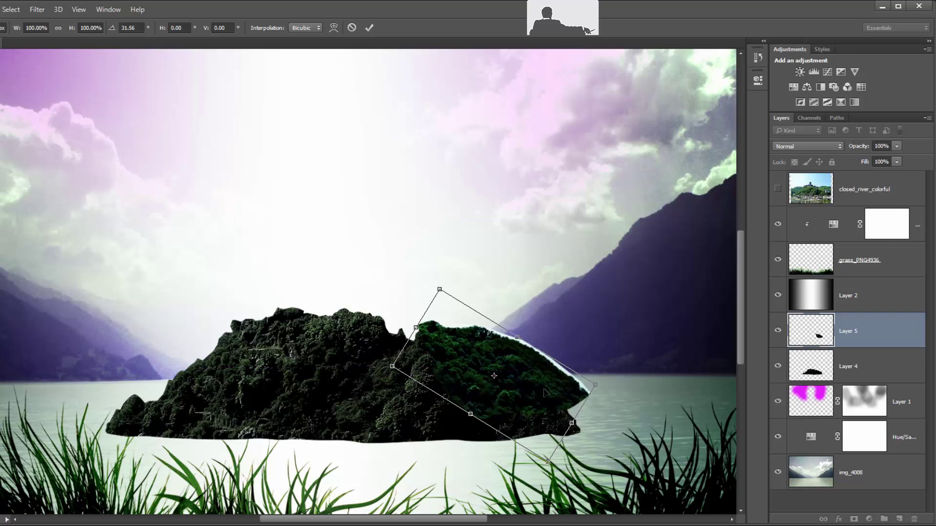
pyautogui.moveTo(545, 393); pyautogui.dragTo(545, 395)
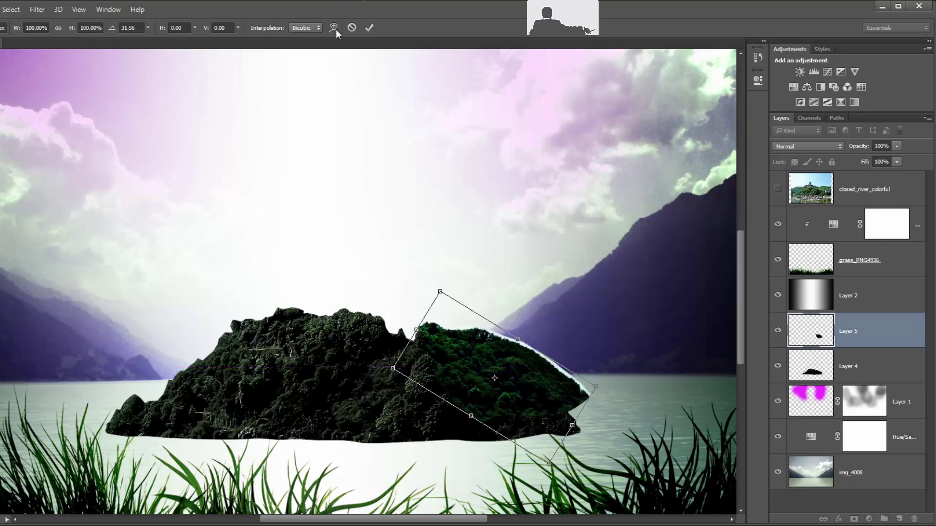
pyautogui.click(369, 28)
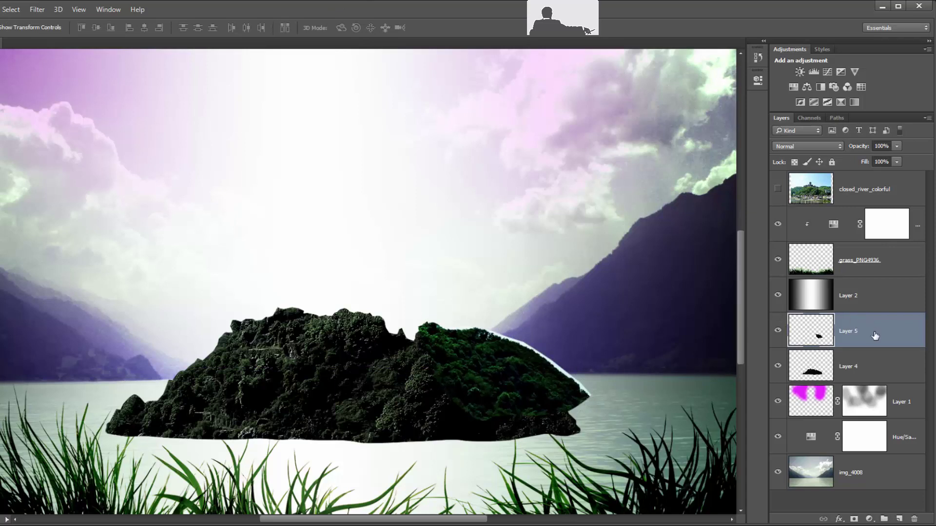
# Move Layer 5 below Layer 4 and nudge the forest piece along the island's right slope
pyautogui.moveTo(874, 336); pyautogui.dragTo(885, 373)
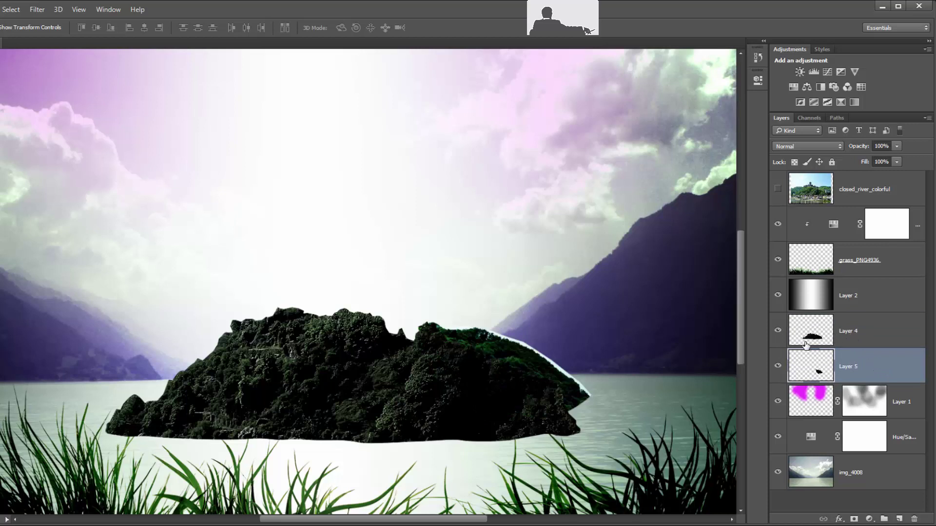
pyautogui.moveTo(530, 364)
pyautogui.mouseDown()
pyautogui.moveTo(543, 357)
pyautogui.moveTo(517, 358)
pyautogui.mouseUp()
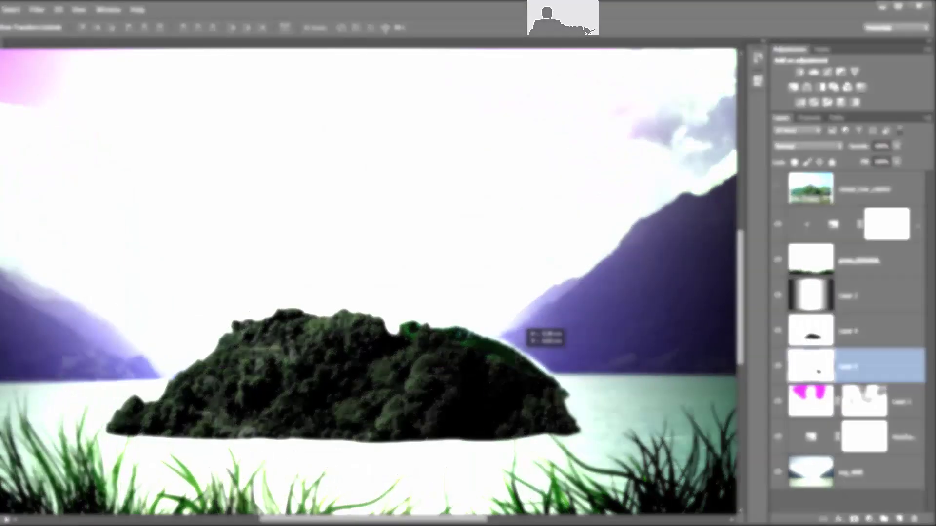
# Rotate the forest piece a further 4.36° and commit the transform
pyautogui.moveTo(517, 358); pyautogui.dragTo(513, 354)
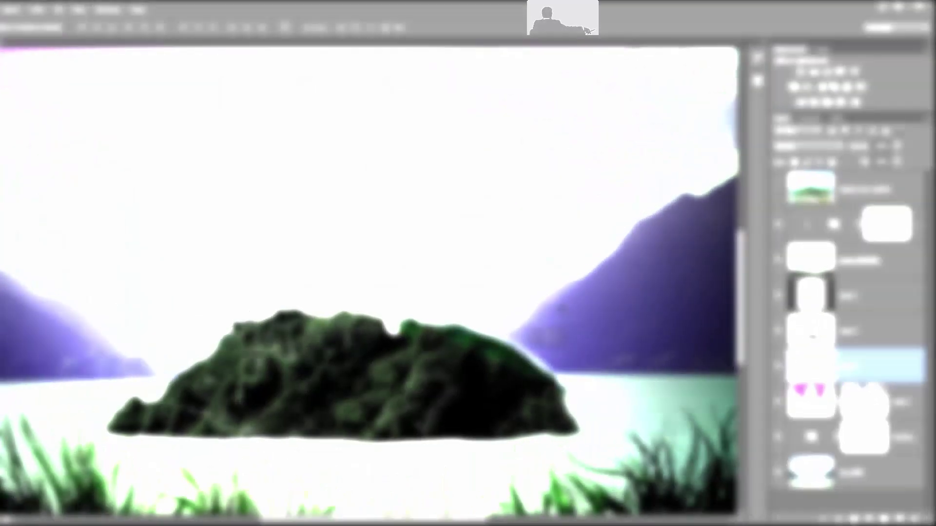
pyautogui.hotkey('ctrl', 't')
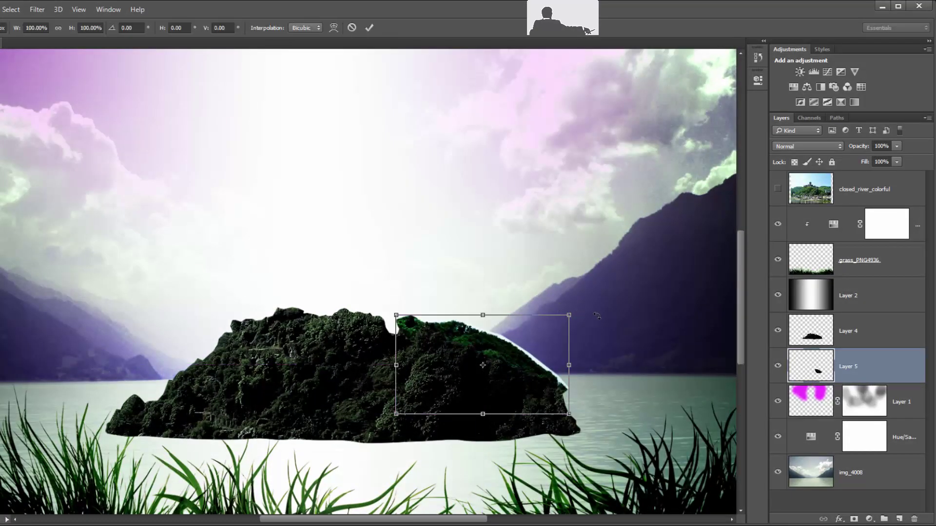
pyautogui.moveTo(597, 316); pyautogui.dragTo(603, 319)
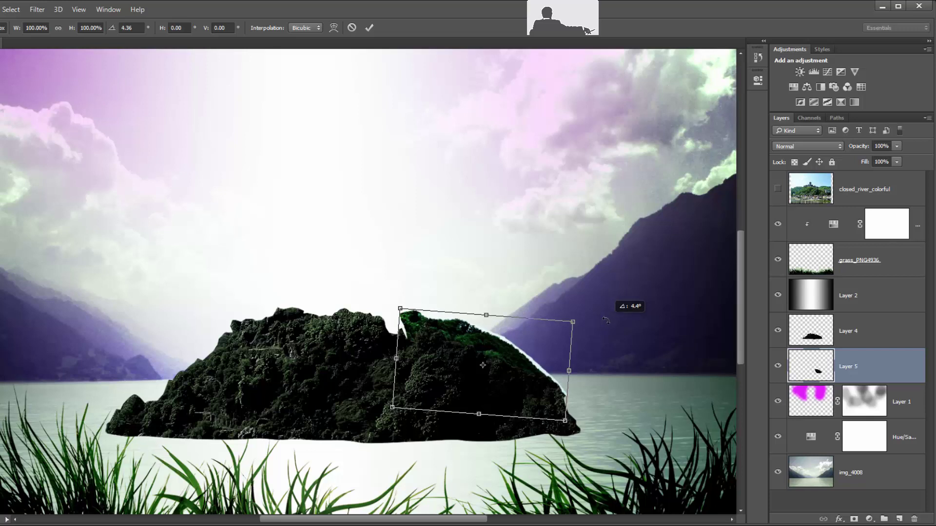
pyautogui.moveTo(503, 349)
pyautogui.mouseDown()
pyautogui.moveTo(522, 365)
pyautogui.moveTo(517, 355)
pyautogui.mouseUp()
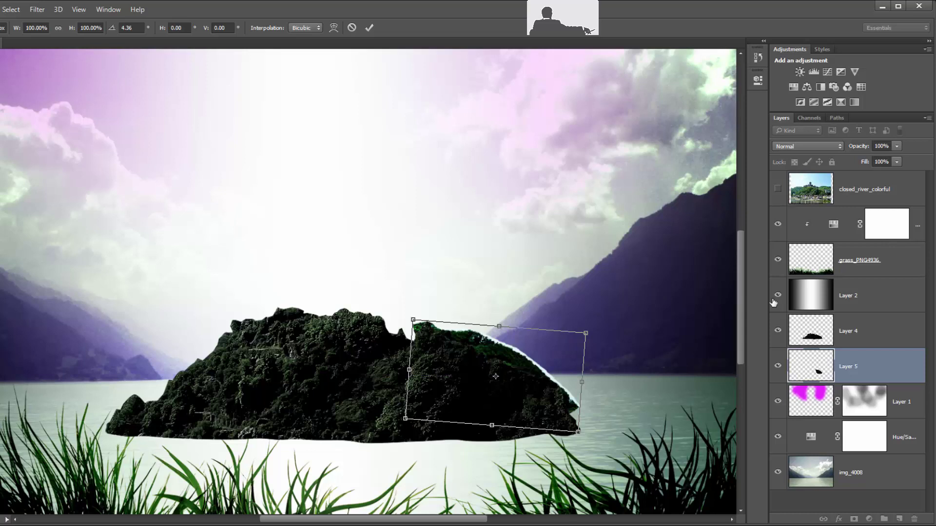
pyautogui.click(369, 28)
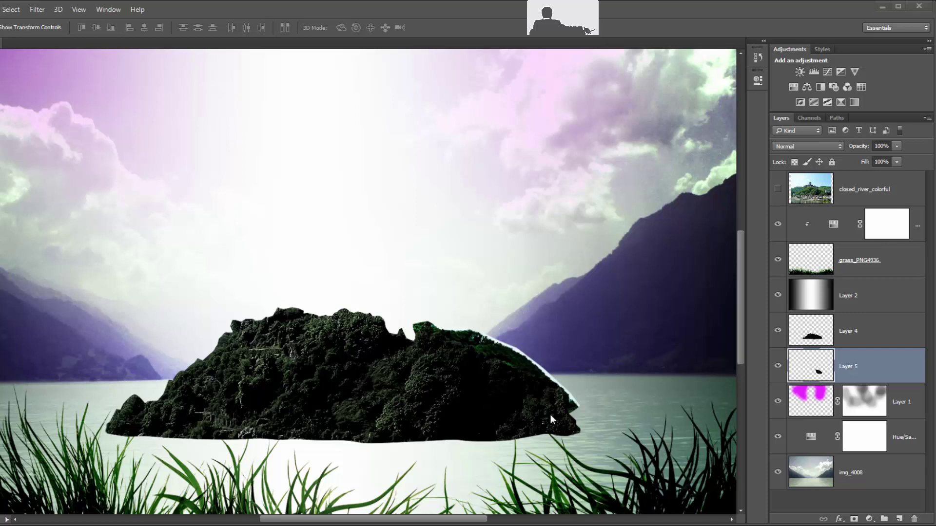
# Nudge the piece snugly against the island's right edge and zoom in on it
pyautogui.moveTo(494, 355); pyautogui.dragTo(502, 359)
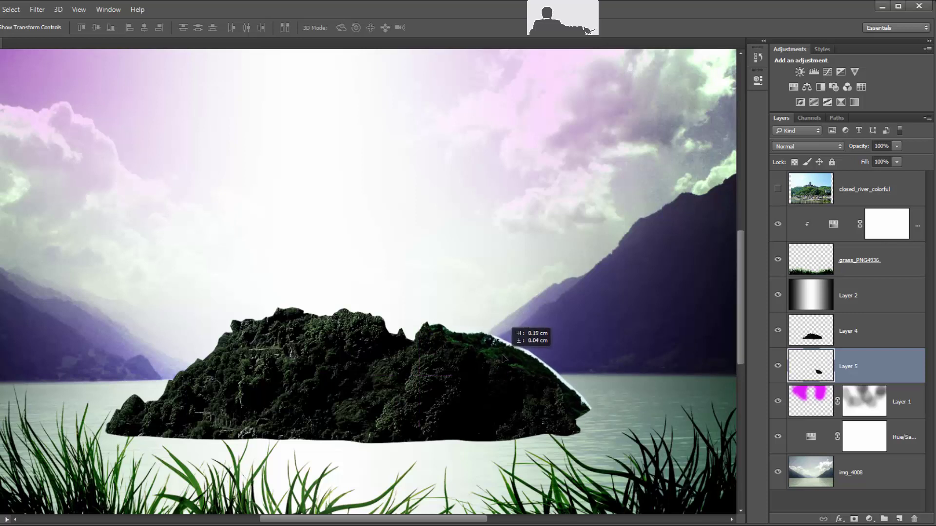
pyautogui.moveTo(502, 359); pyautogui.dragTo(501, 360)
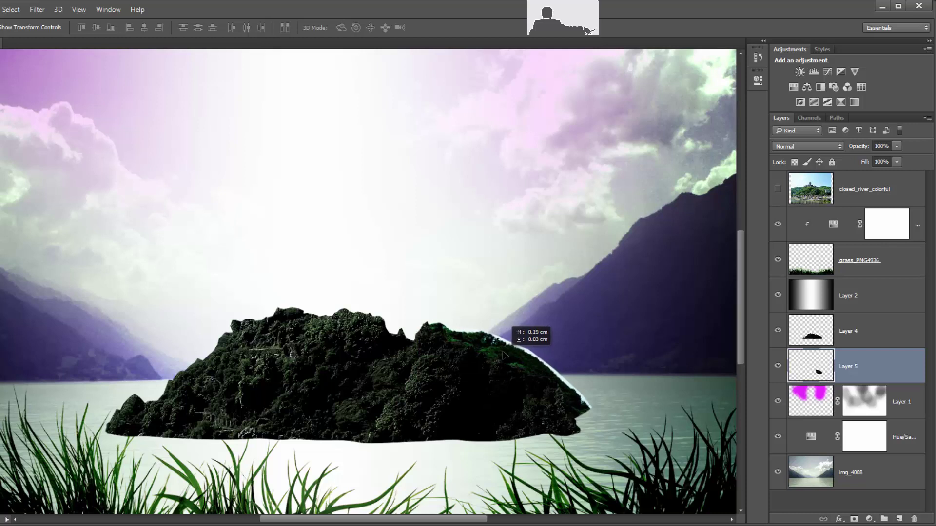
pyautogui.moveTo(501, 360); pyautogui.dragTo(502, 359)
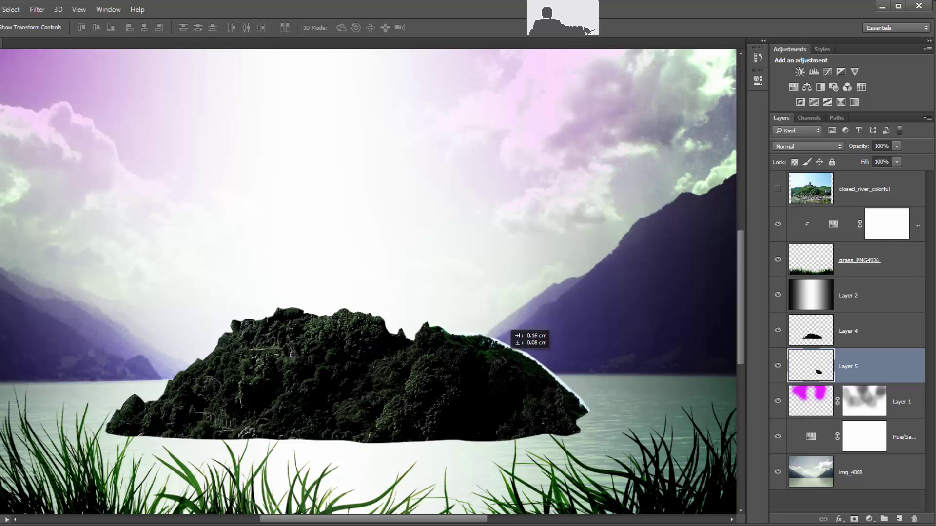
pyautogui.press('z')
pyautogui.moveTo(476, 272); pyautogui.dragTo(522, 265)
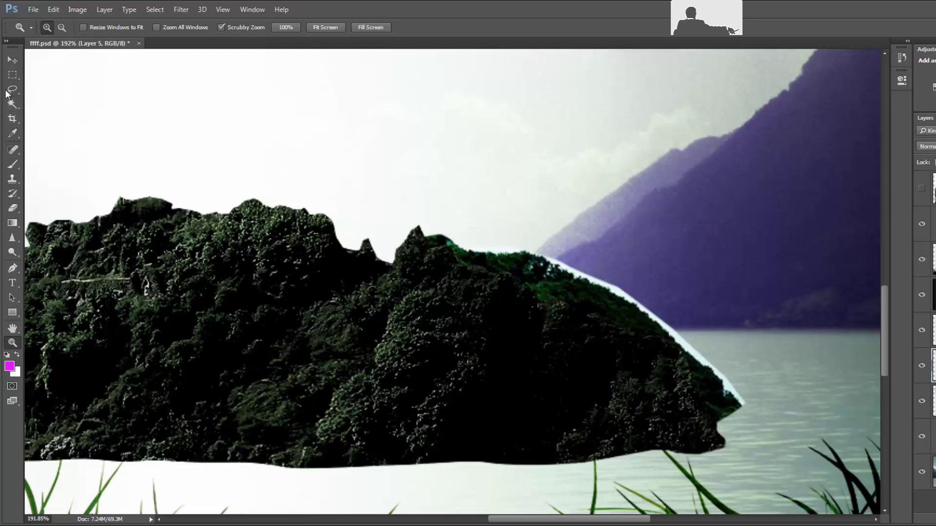
# Delete the light-blue fringe pixels with the Magic Wand, deselect, and fit the whole image on screen
pyautogui.click(13, 105)
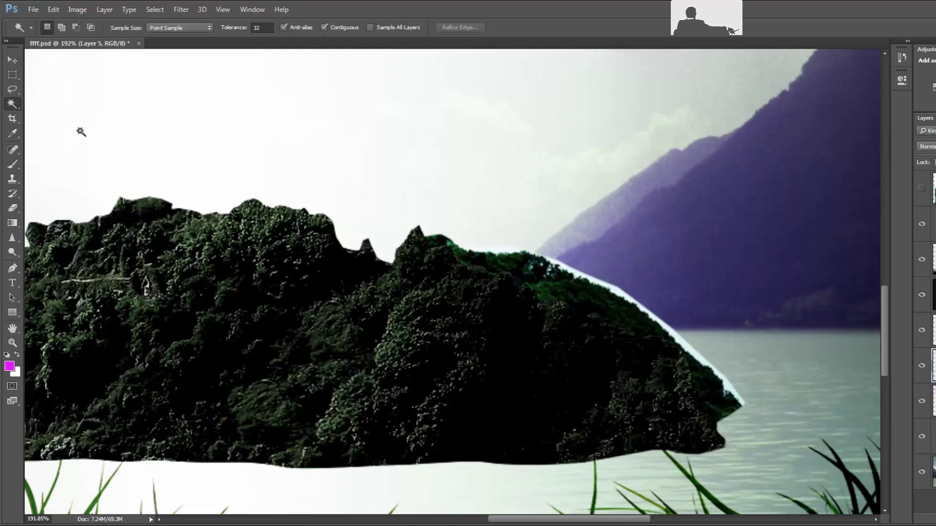
pyautogui.click(621, 295)
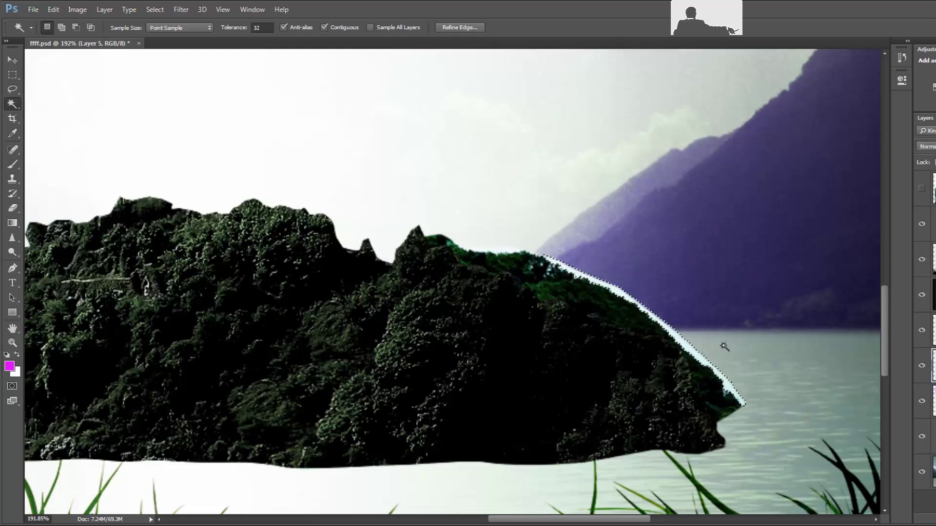
pyautogui.press('Delete')
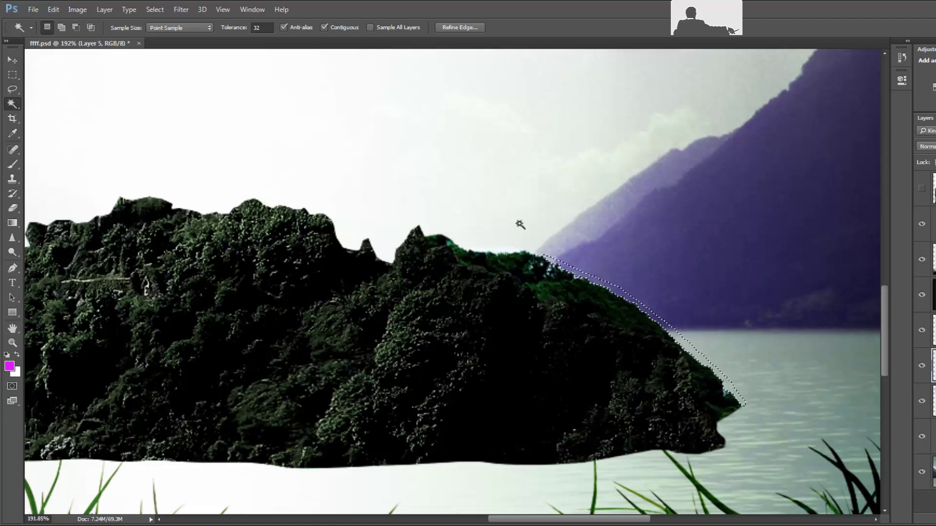
pyautogui.press('m')
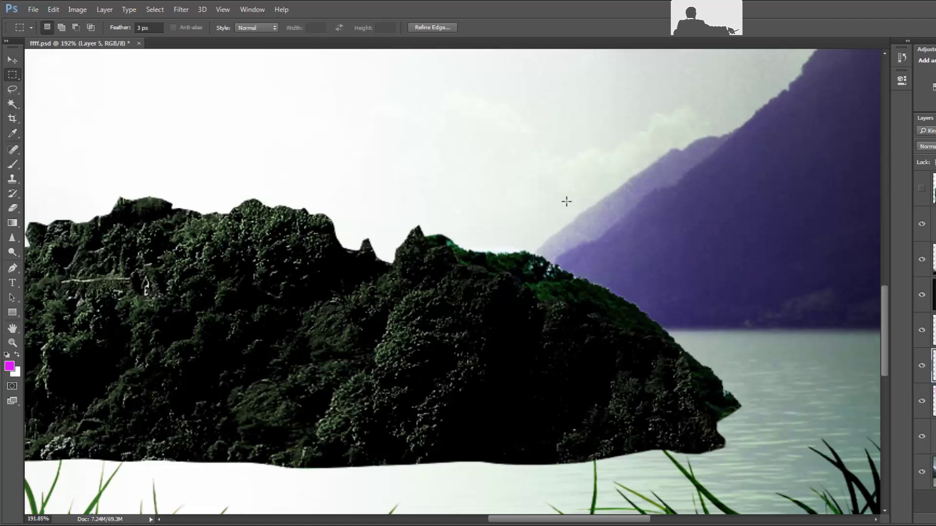
pyautogui.hotkey('ctrl', 'd')
pyautogui.moveTo(552, 288); pyautogui.dragTo(651, 345)
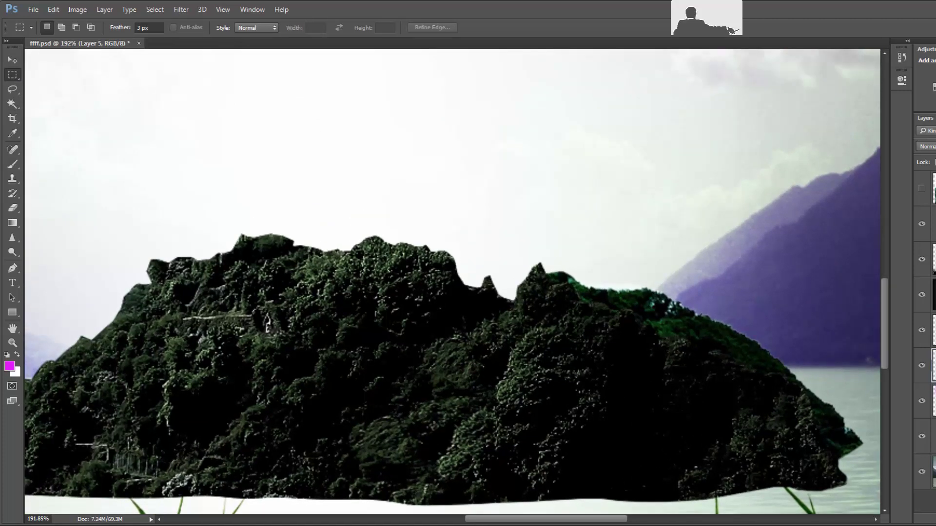
pyautogui.press('z')
pyautogui.hotkey('ctrl', '0')
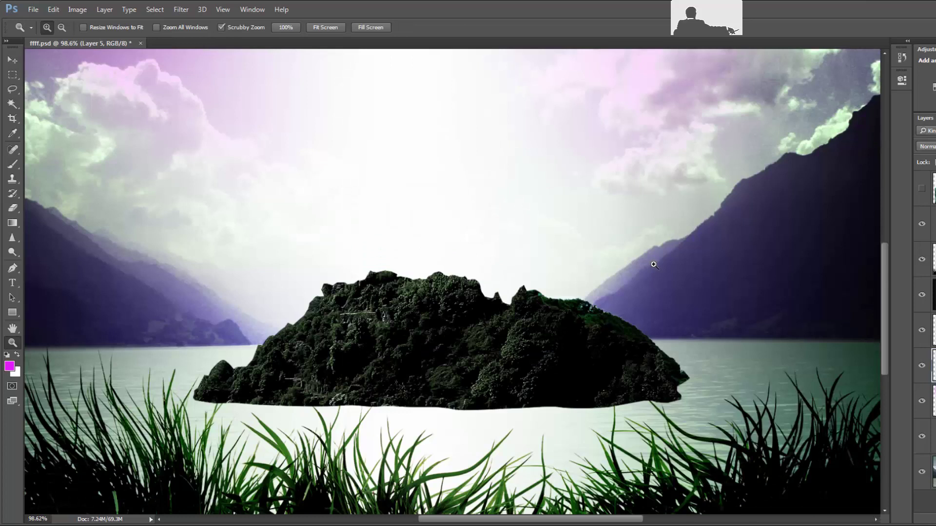
# Raise the forest piece's Levels midtone input to 1.46
pyautogui.hotkey('ctrl', 'l')
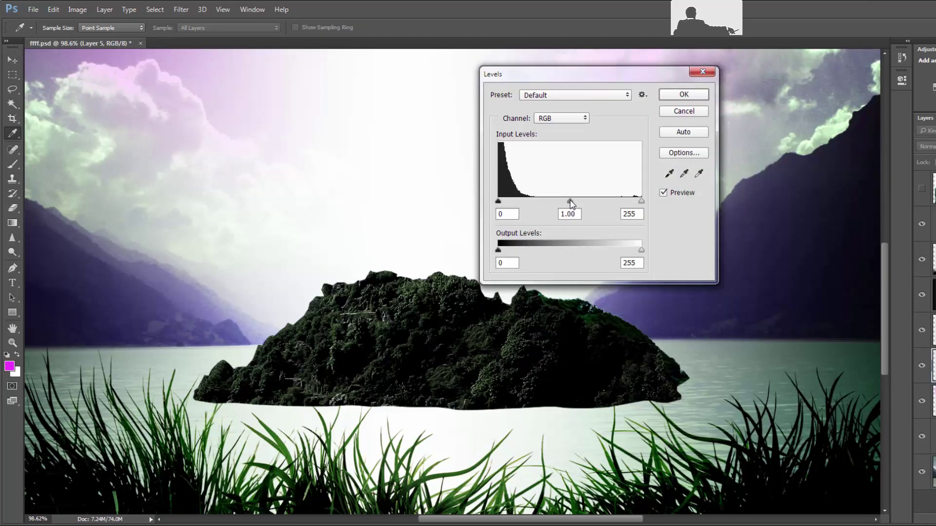
pyautogui.moveTo(572, 203); pyautogui.dragTo(556, 200)
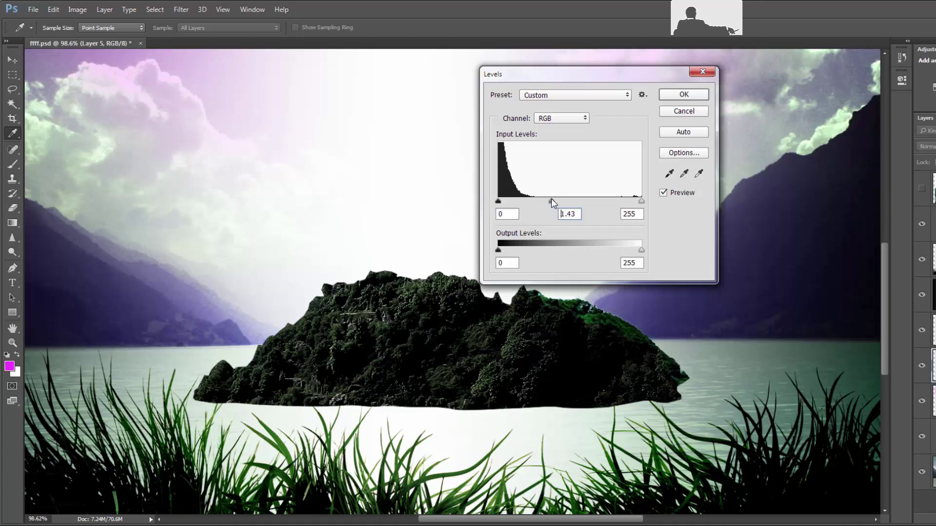
pyautogui.moveTo(553, 201); pyautogui.dragTo(551, 202)
pyautogui.click(691, 97)
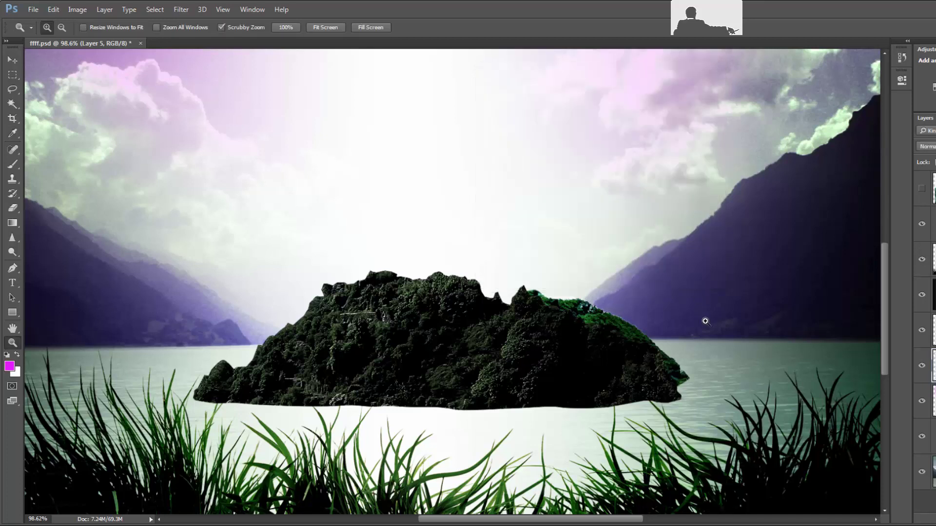
# Enlarge Layer 5's right-hand island piece to about 107.7% and nudge it slightly down-right
pyautogui.hotkey('ctrl', 't')
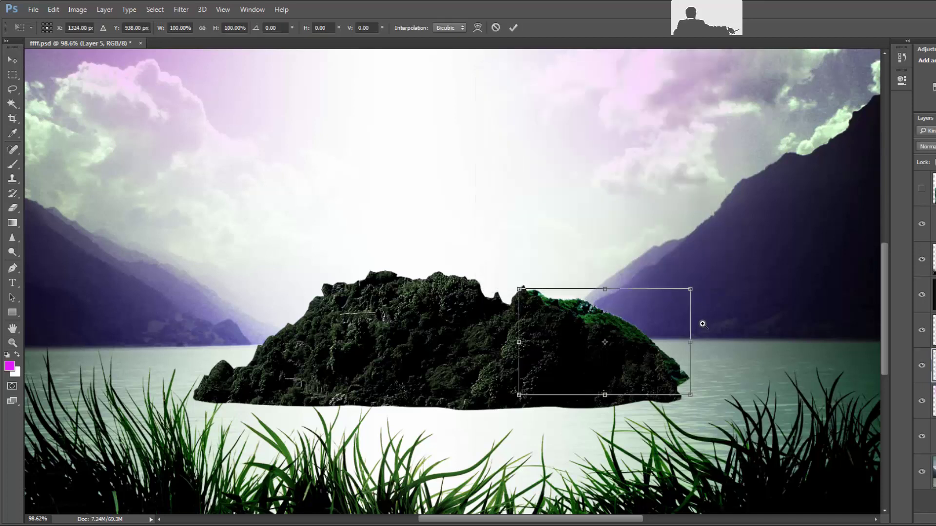
pyautogui.click(691, 396)
pyautogui.moveTo(691, 394); pyautogui.dragTo(701, 409)
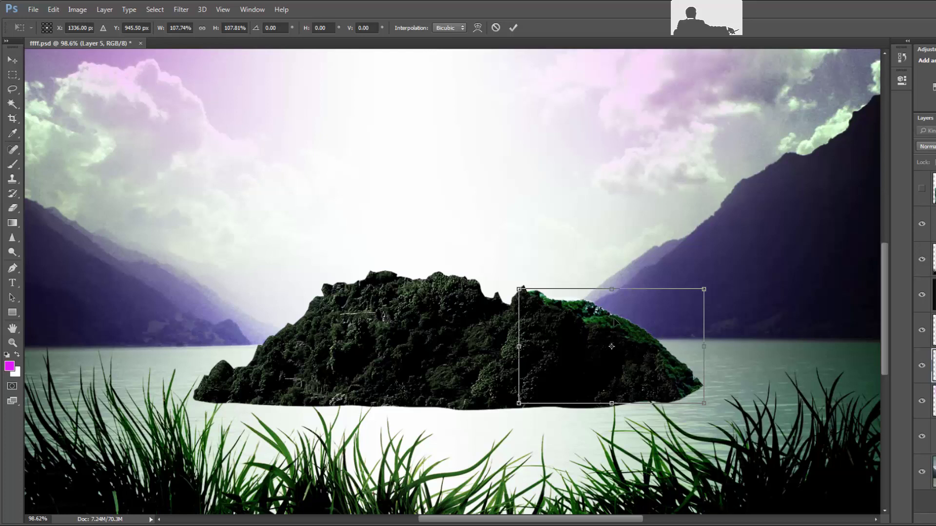
pyautogui.moveTo(618, 325); pyautogui.dragTo(622, 326)
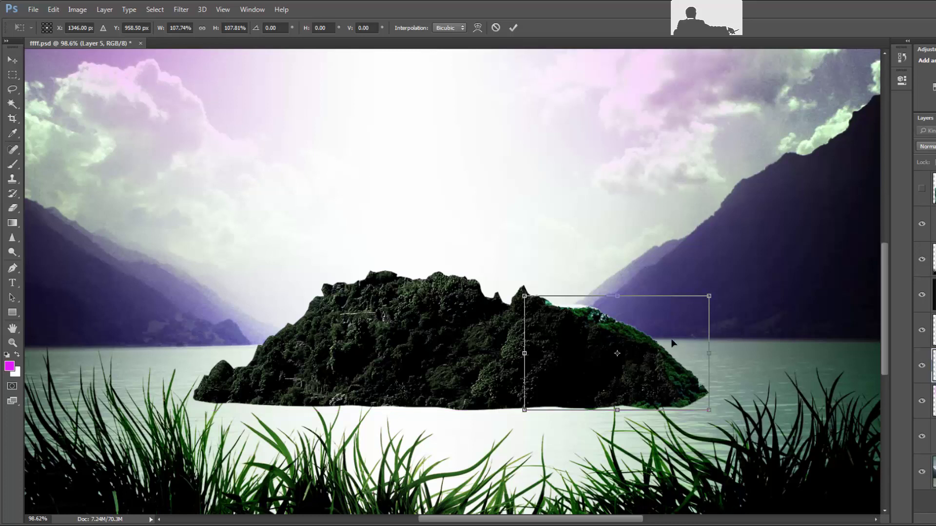
pyautogui.click(514, 27)
pyautogui.press('z')
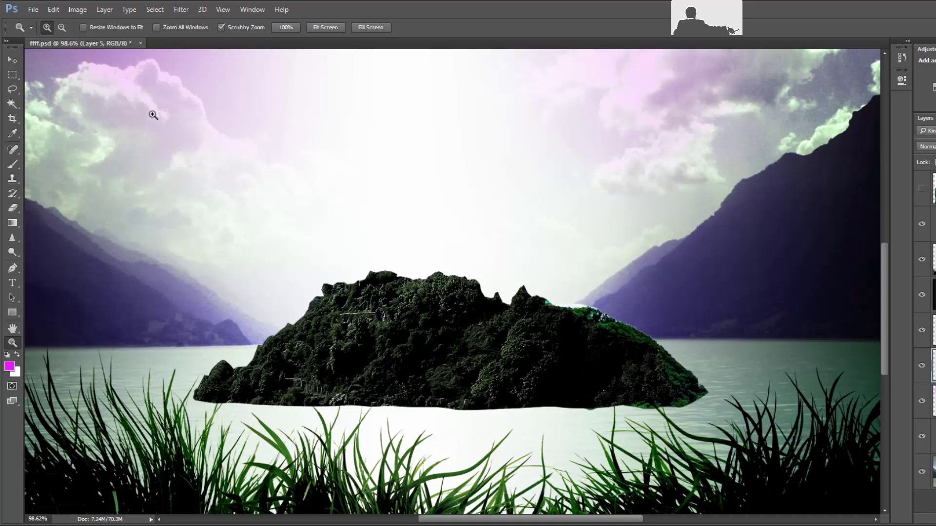
# Try a Magic Wand selection on the island's right edge, then deselect it
pyautogui.click(12, 109)
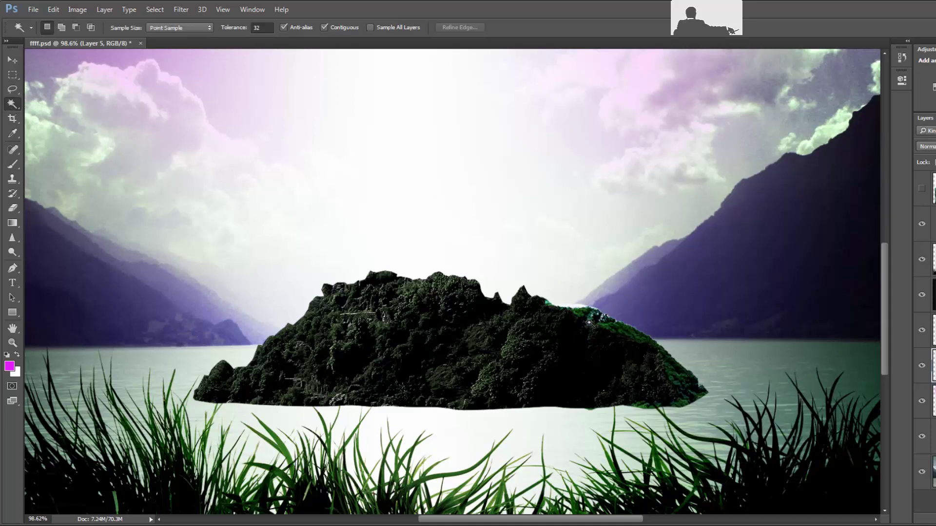
pyautogui.click(576, 306)
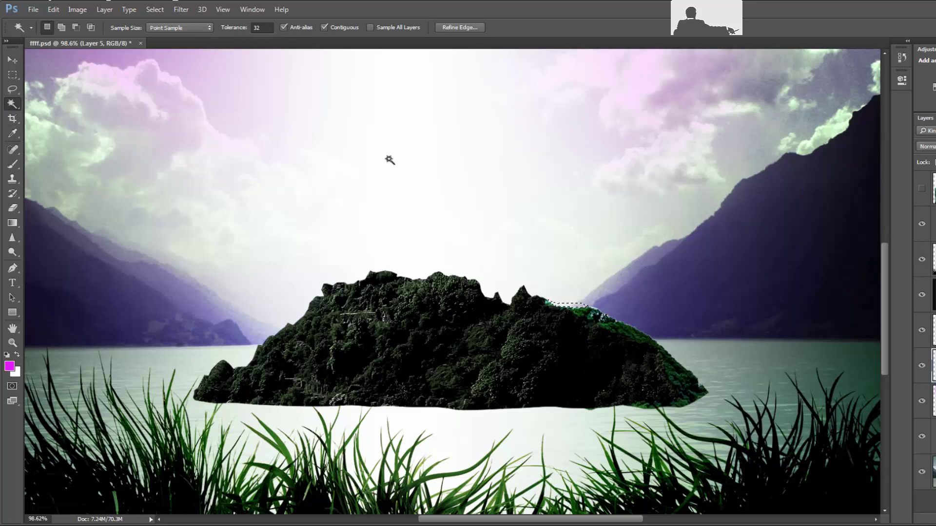
pyautogui.press('m')
pyautogui.hotkey('ctrl', 'd')
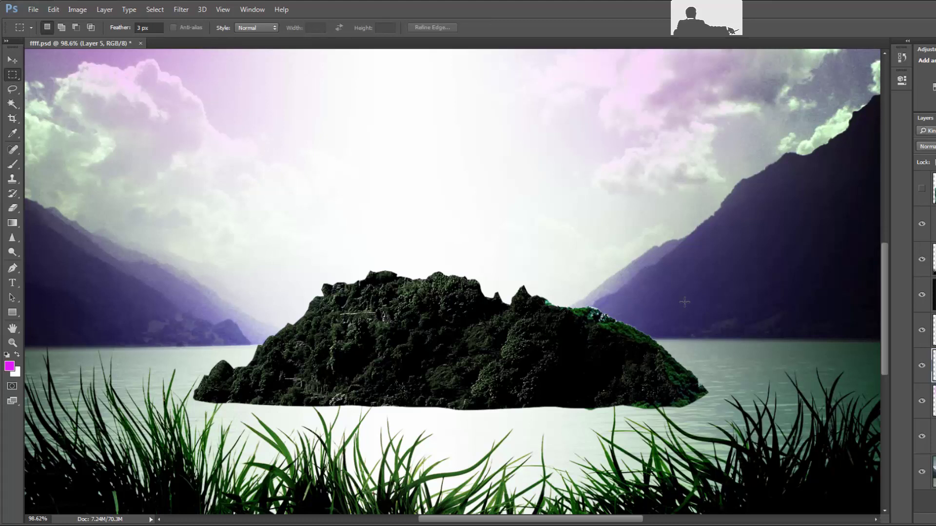
# Lower Layer 5's saturation to about -16 with Hue/Saturation, then zoom in on the island
pyautogui.hotkey('ctrl', 'u')
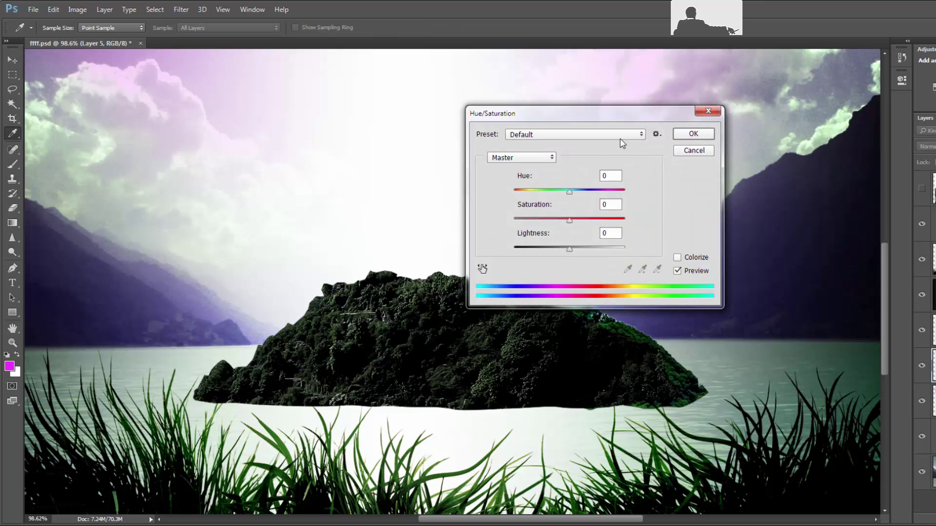
pyautogui.moveTo(627, 114)
pyautogui.mouseDown()
pyautogui.moveTo(513, 96)
pyautogui.moveTo(666, 141)
pyautogui.moveTo(750, 131)
pyautogui.mouseUp()
pyautogui.moveTo(689, 233); pyautogui.dragTo(678, 234)
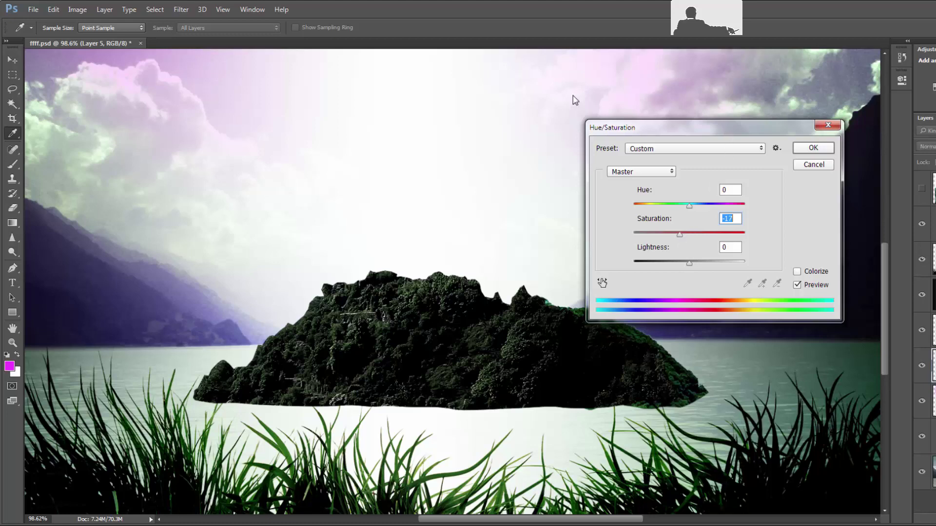
pyautogui.moveTo(723, 131); pyautogui.dragTo(405, 75)
pyautogui.click(495, 94)
pyautogui.press('m')
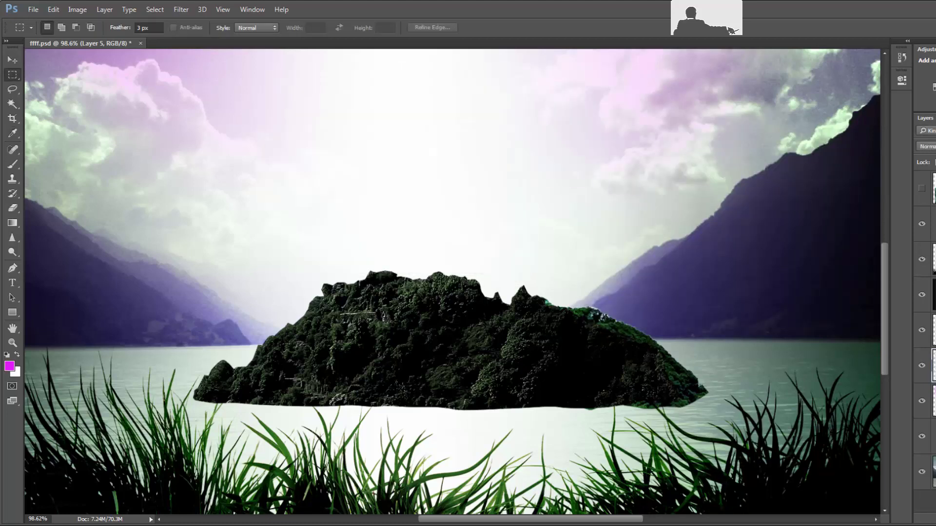
pyautogui.press('z')
pyautogui.moveTo(453, 422); pyautogui.dragTo(877, 481)
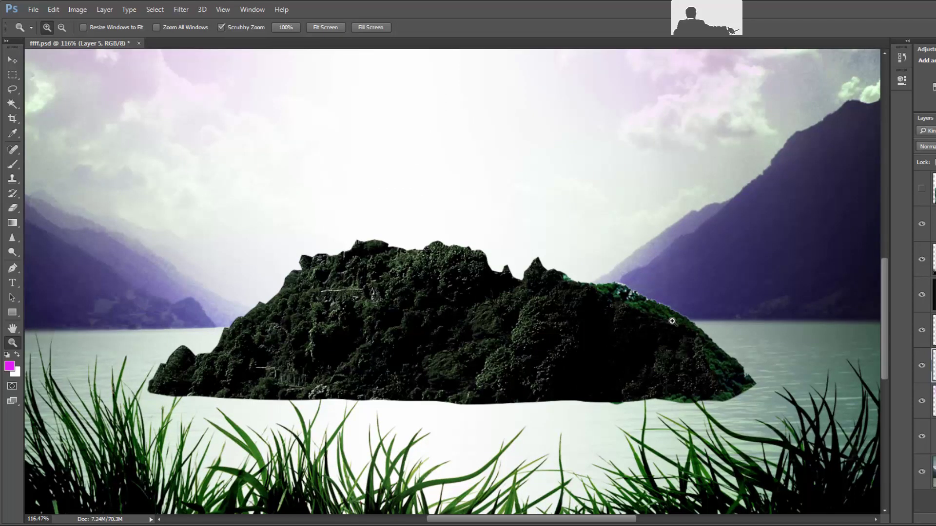
# Squash Layer 5's forest piece vertically to 92.75% height and commit the transform
pyautogui.hotkey('ctrl', 't')
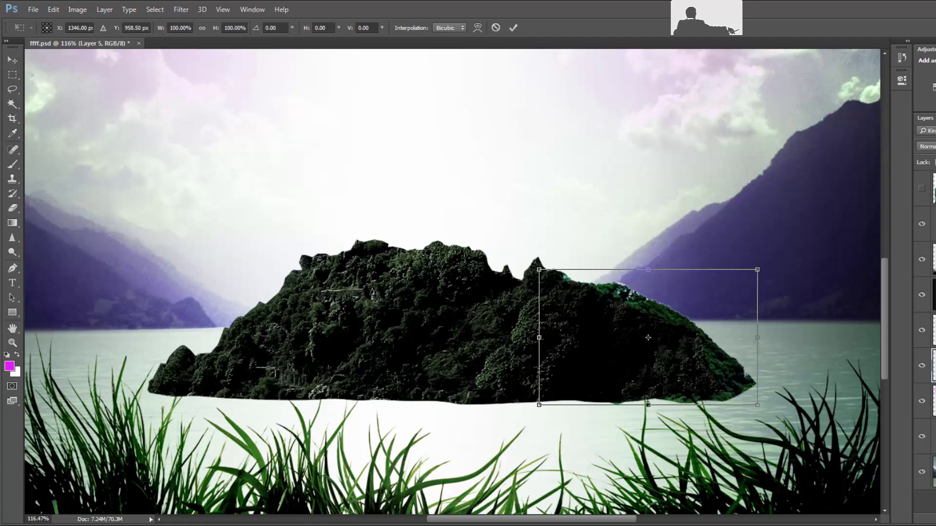
pyautogui.moveTo(647, 405); pyautogui.dragTo(647, 396)
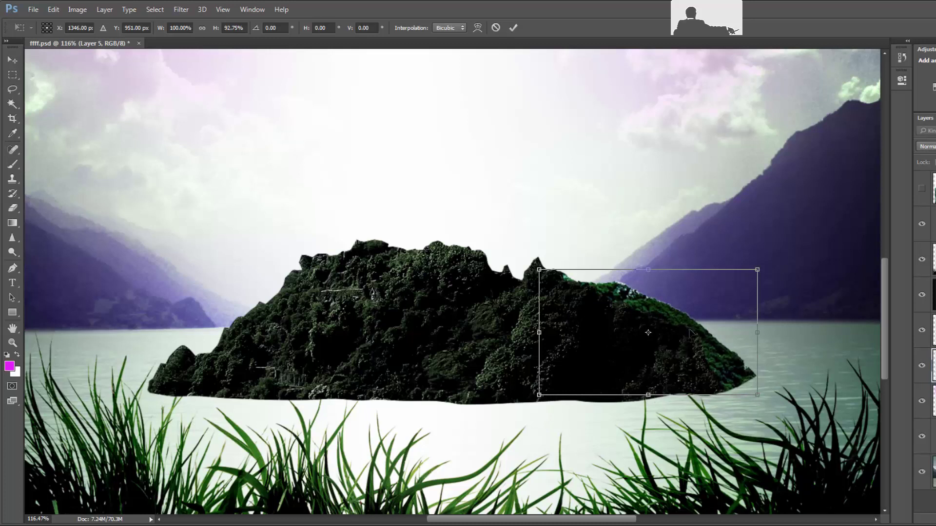
pyautogui.click(513, 28)
pyautogui.press('z')
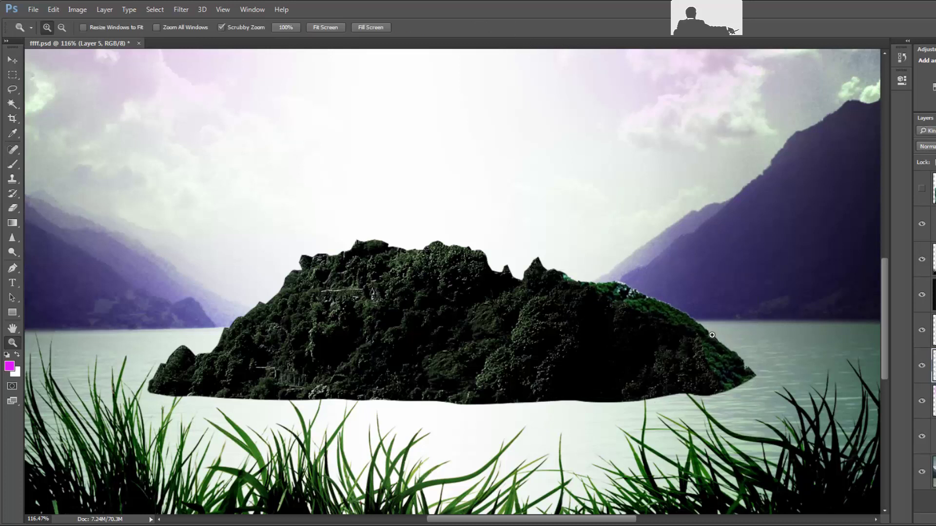
pyautogui.click(12, 59)
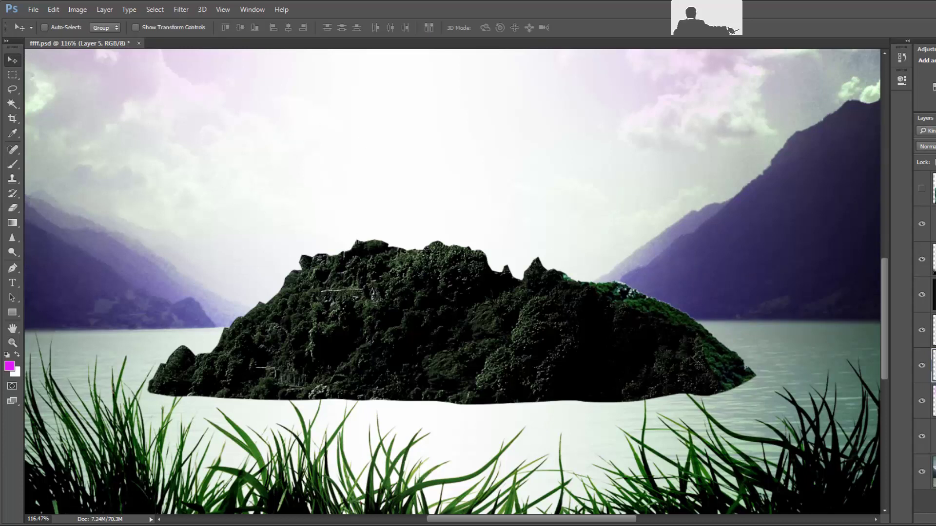
# Place a duplicate of Layer 5 on the island's left end, rotated about -66°
pyautogui.moveTo(692, 371)
pyautogui.mouseDown()
pyautogui.moveTo(244, 338)
pyautogui.moveTo(266, 340)
pyautogui.mouseUp()
pyautogui.hotkey('ctrl', 't')
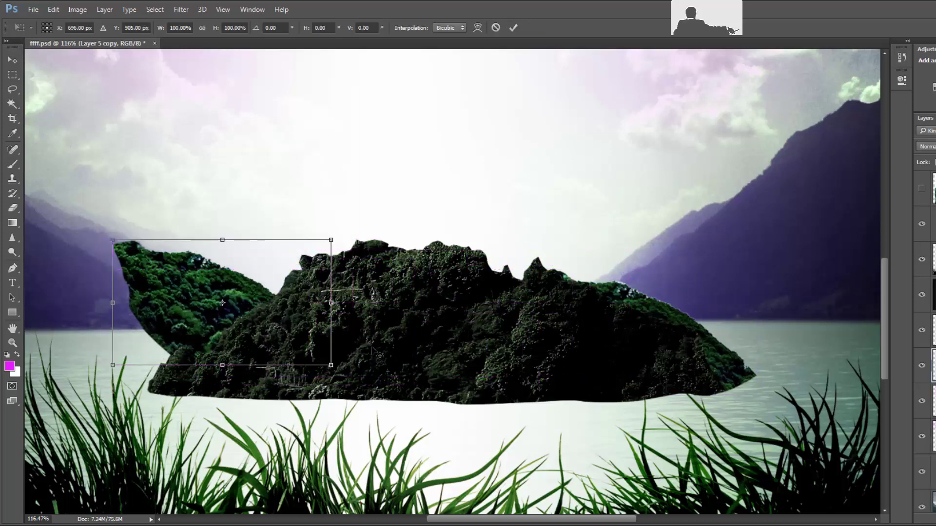
pyautogui.moveTo(388, 229)
pyautogui.mouseDown()
pyautogui.moveTo(332, 181)
pyautogui.moveTo(223, 143)
pyautogui.mouseUp()
pyautogui.moveTo(236, 276); pyautogui.dragTo(254, 300)
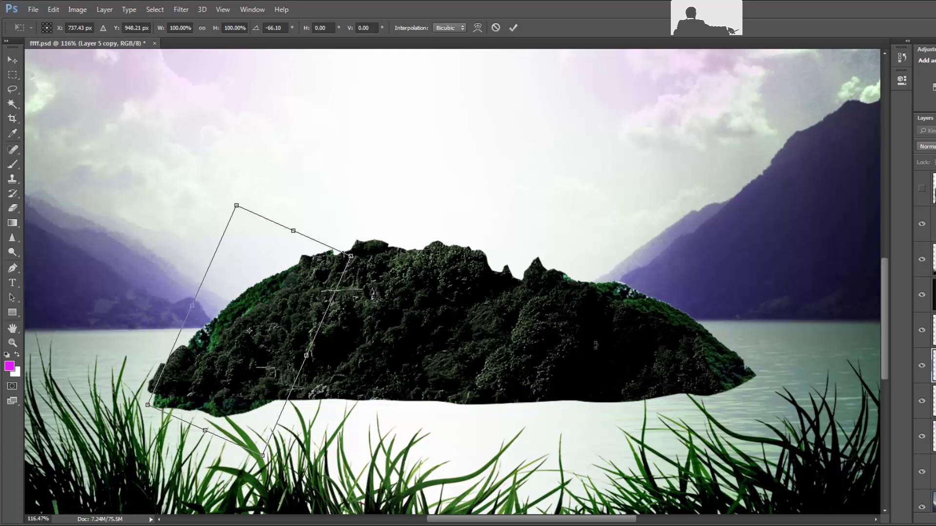
pyautogui.press('Return')
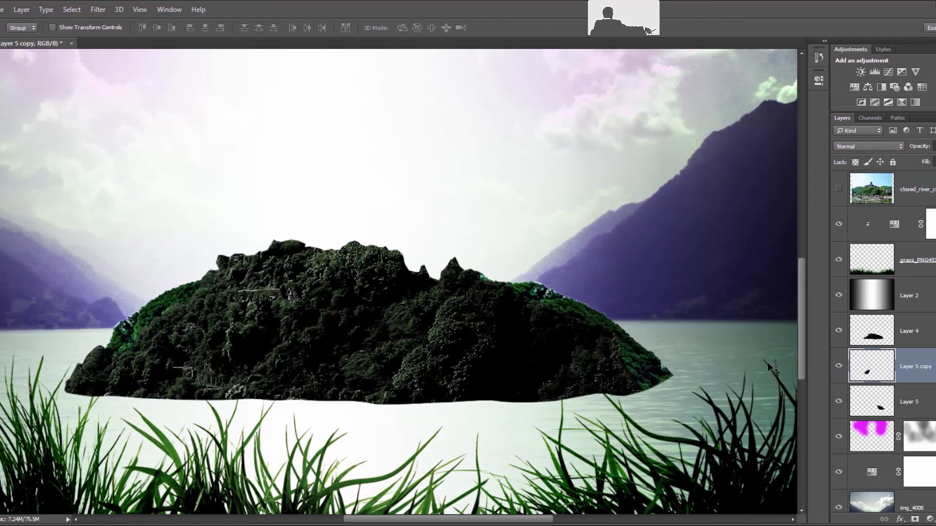
# Add Layer 5 copy 2 mid-island, tilted about -14° and scaled to roughly 80%
pyautogui.click(839, 331)
pyautogui.click(931, 400)
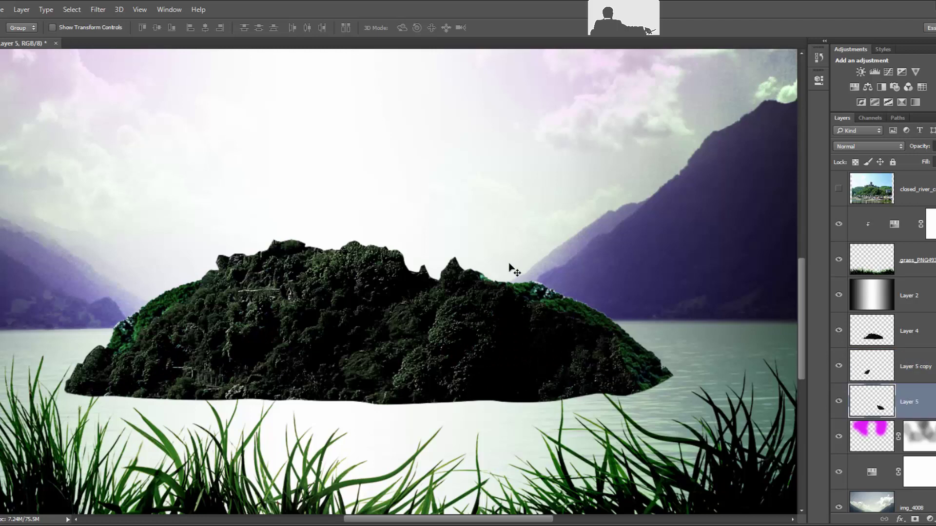
pyautogui.moveTo(577, 325); pyautogui.dragTo(421, 276)
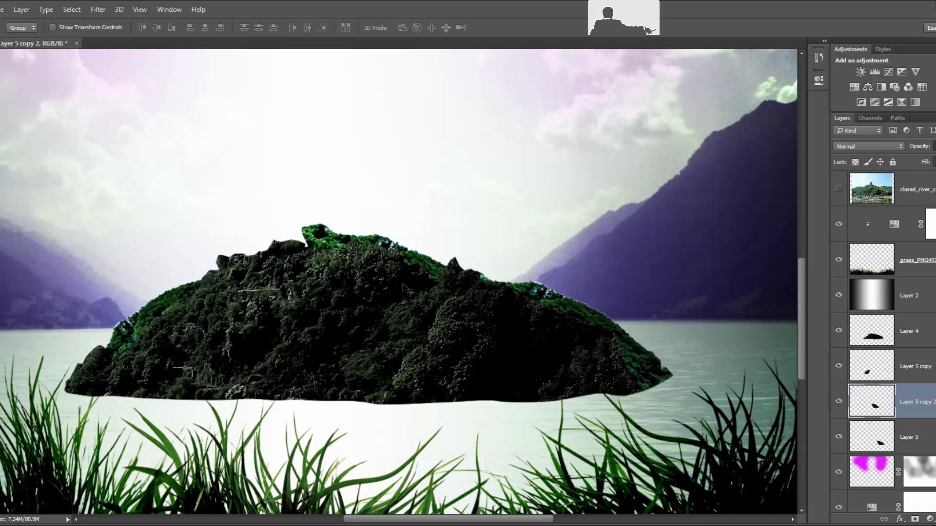
pyautogui.hotkey('ctrl', 't')
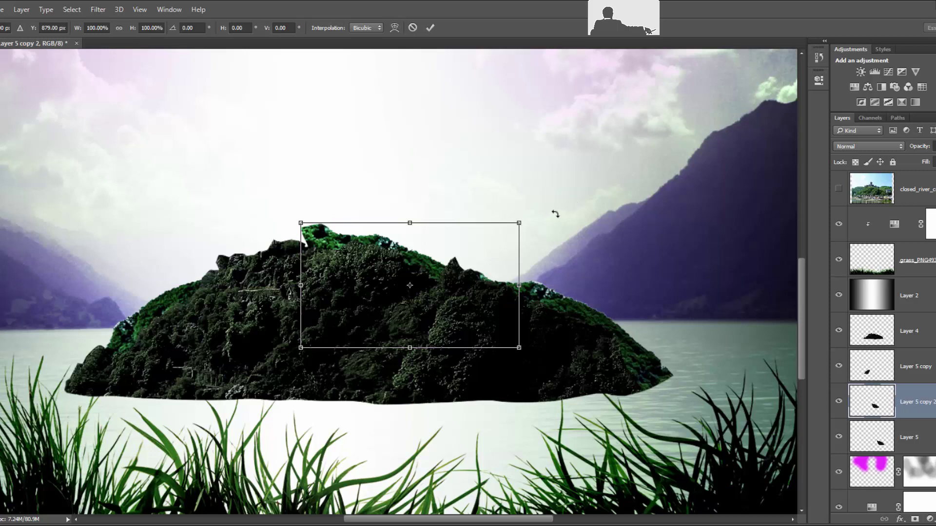
pyautogui.moveTo(555, 214); pyautogui.dragTo(540, 184)
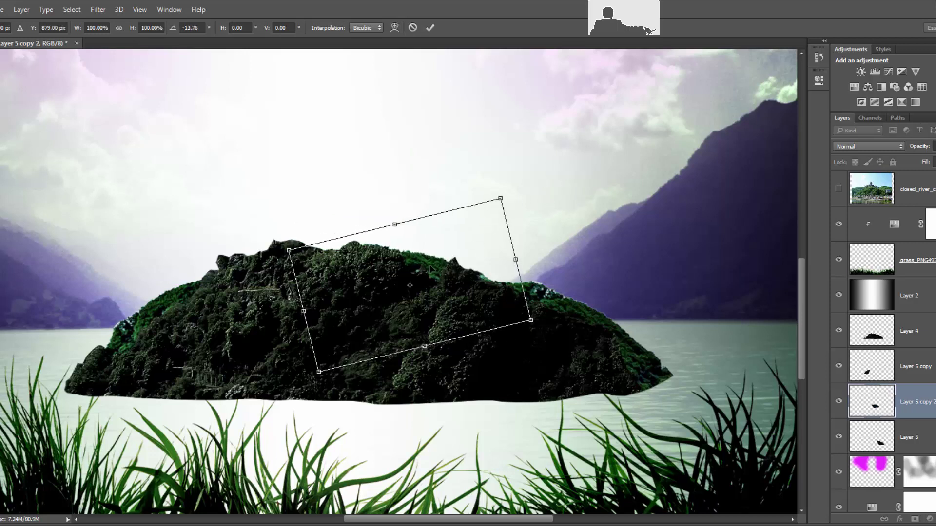
pyautogui.moveTo(429, 267); pyautogui.dragTo(436, 264)
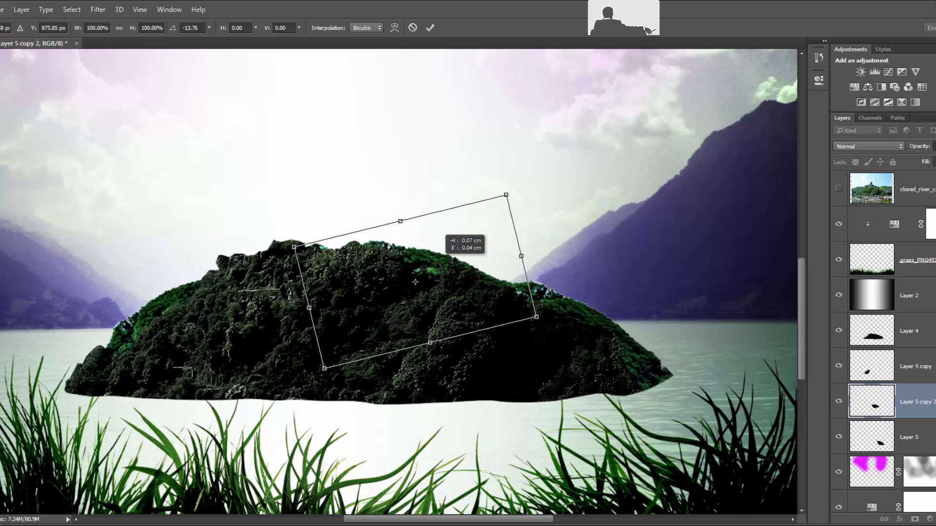
pyautogui.click(429, 27)
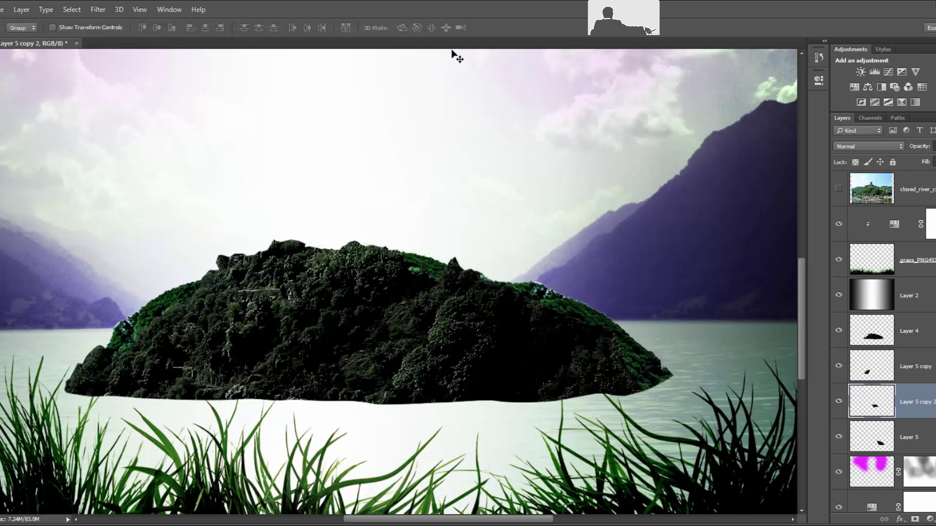
pyautogui.click(909, 439)
# Add Layer 5 copy 3 on the upper-left slope, rotated about -40° and scaled to about 81%
pyautogui.moveTo(535, 272); pyautogui.dragTo(375, 156)
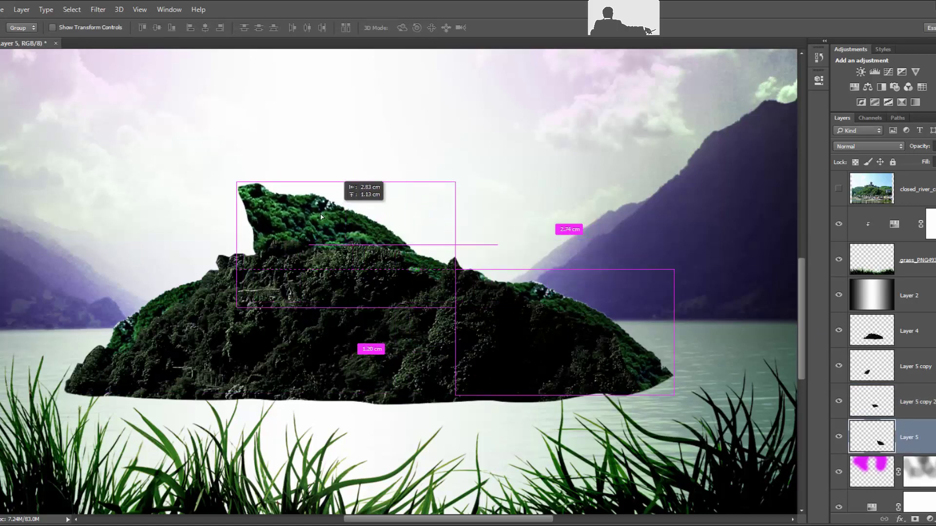
pyautogui.hotkey('ctrl', 't')
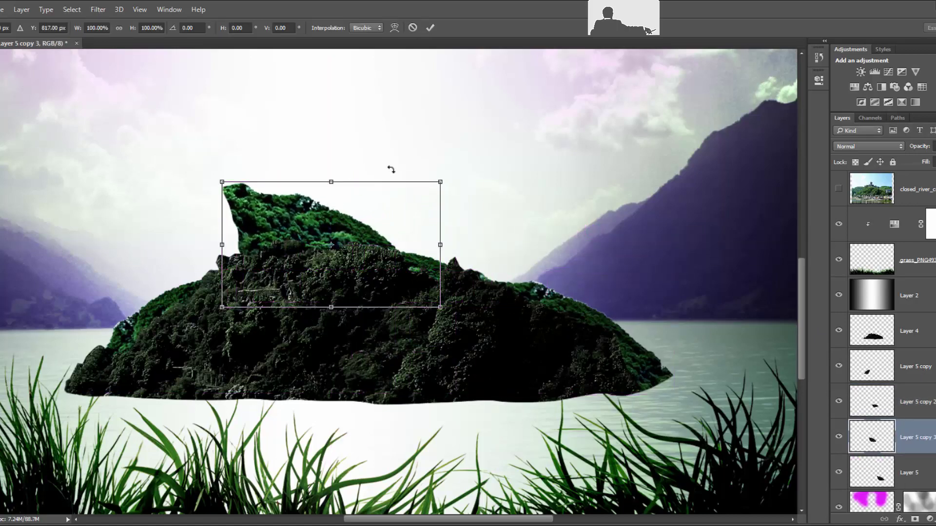
pyautogui.moveTo(424, 150); pyautogui.dragTo(334, 125)
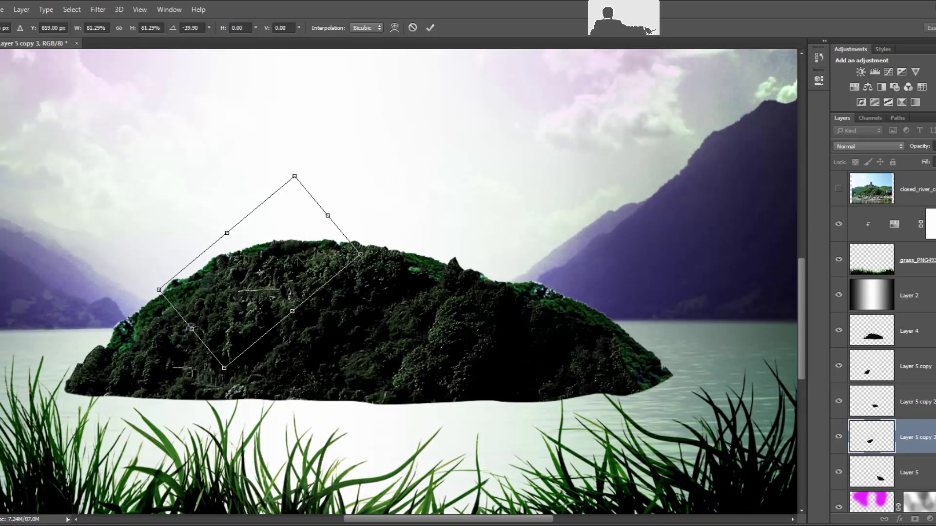
pyautogui.click(430, 28)
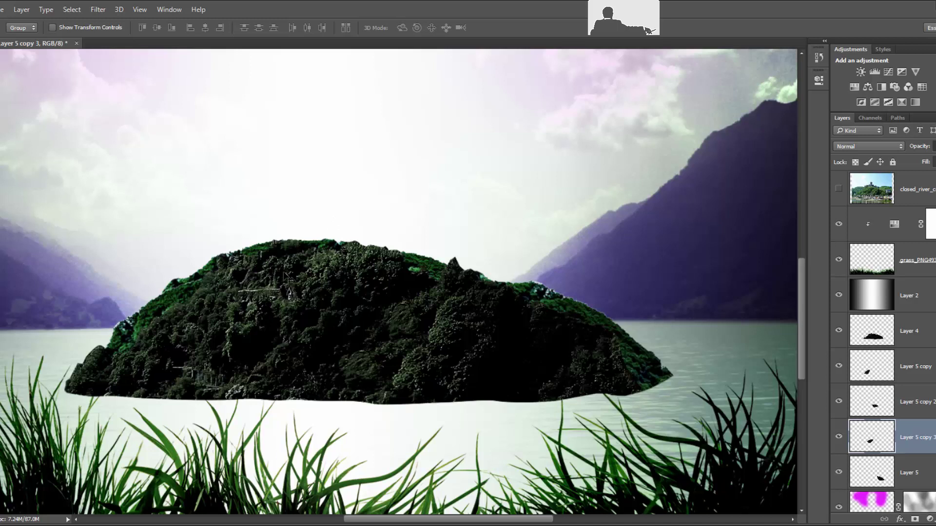
# Erase green fringe along the island's top-left and top edges, then zoom to view the island
pyautogui.press('e')
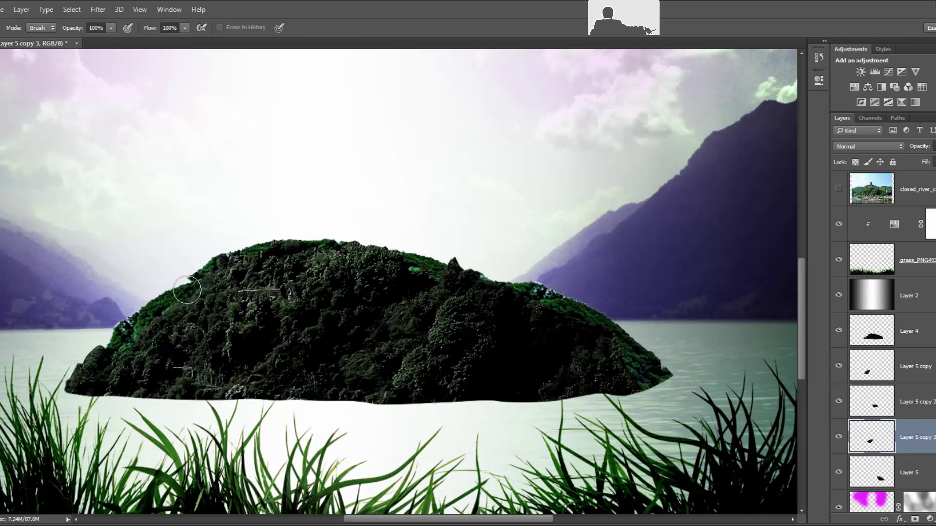
pyautogui.moveTo(203, 266); pyautogui.dragTo(200, 273)
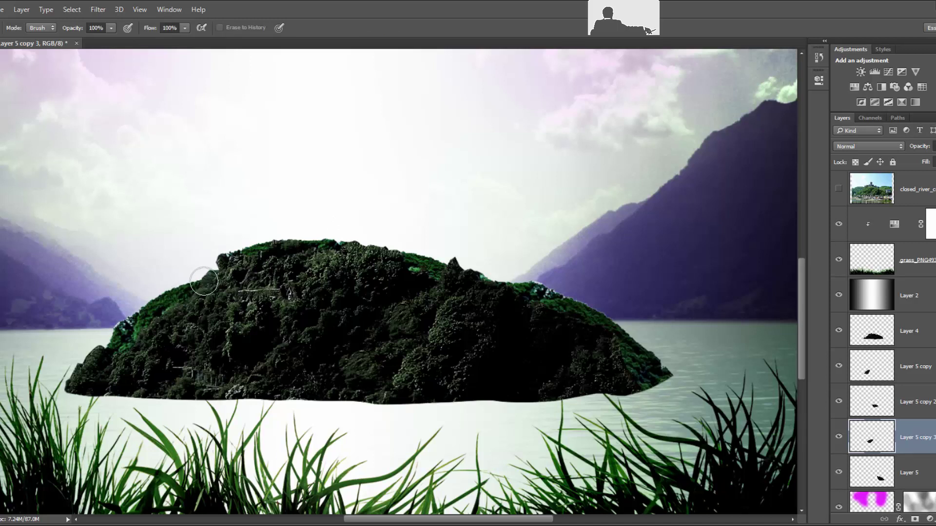
pyautogui.moveTo(330, 240)
pyautogui.mouseDown()
pyautogui.moveTo(302, 230)
pyautogui.moveTo(309, 240)
pyautogui.mouseUp()
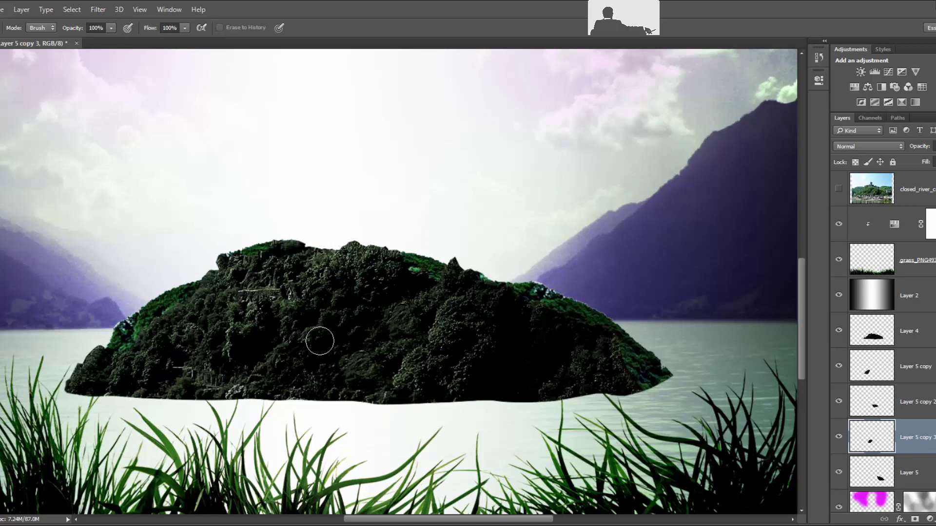
pyautogui.press('z')
pyautogui.moveTo(575, 300); pyautogui.dragTo(541, 311)
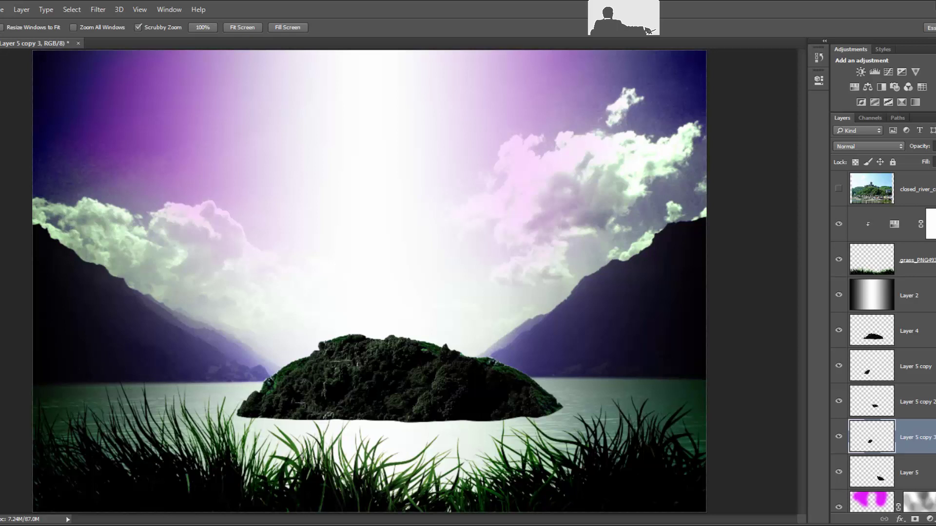
pyautogui.moveTo(494, 334); pyautogui.dragTo(496, 341)
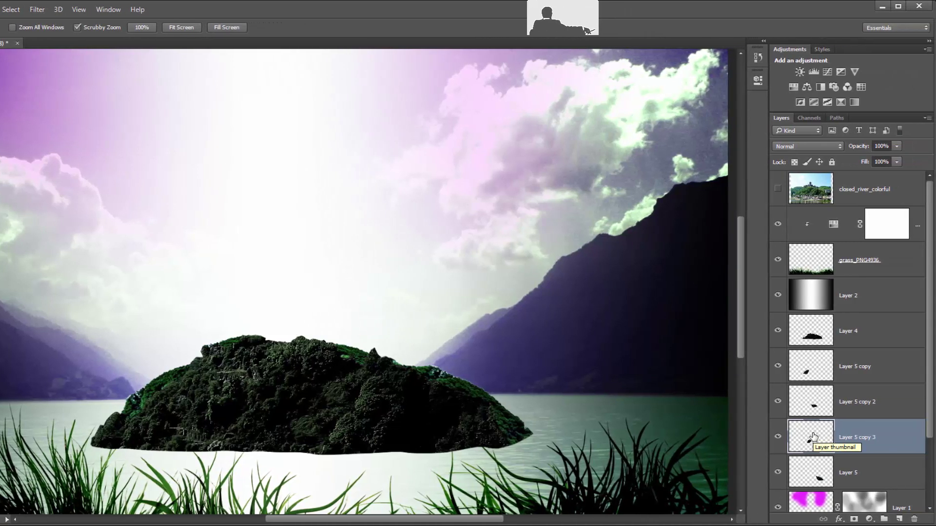
# Delete Layer 5 copy 3, then merge Layer 5, Layer 5 copy and Layer 5 copy 2 into Layer 5 copy
pyautogui.moveTo(813, 437)
pyautogui.mouseDown()
pyautogui.moveTo(917, 510)
pyautogui.moveTo(914, 520)
pyautogui.mouseUp()
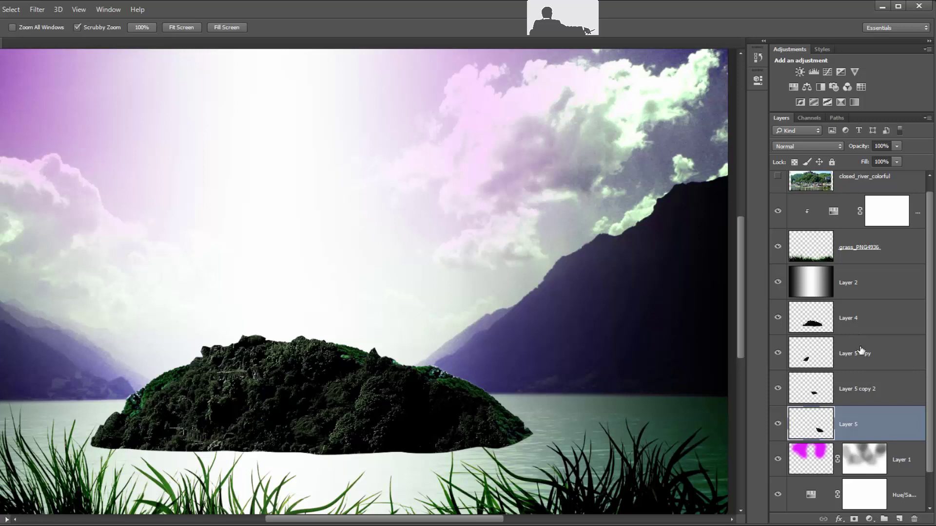
pyautogui.keyDown('shift'); pyautogui.click(861, 351); pyautogui.keyUp('shift')
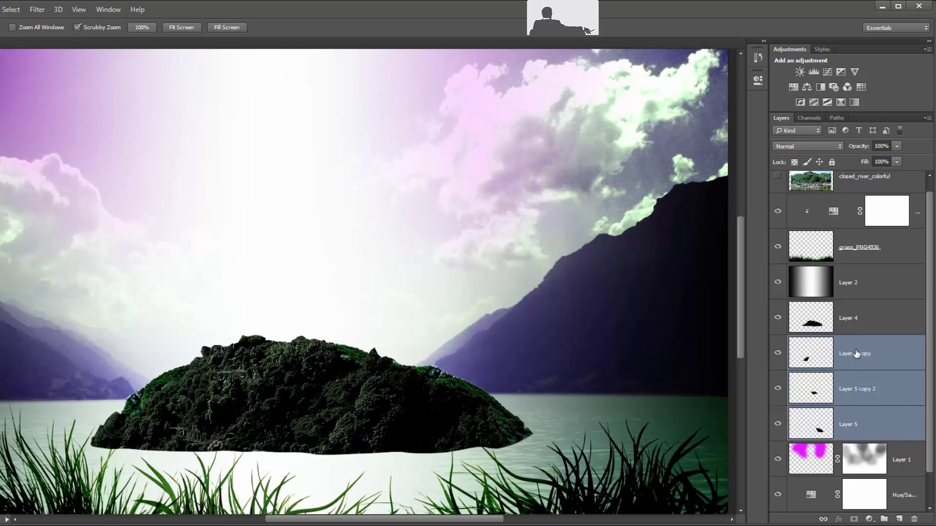
pyautogui.rightClick(857, 353)
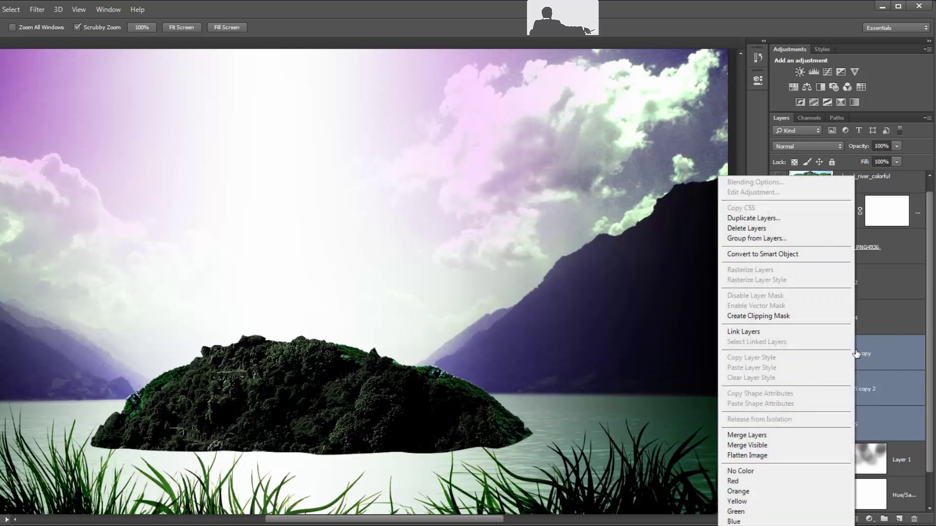
pyautogui.click(770, 435)
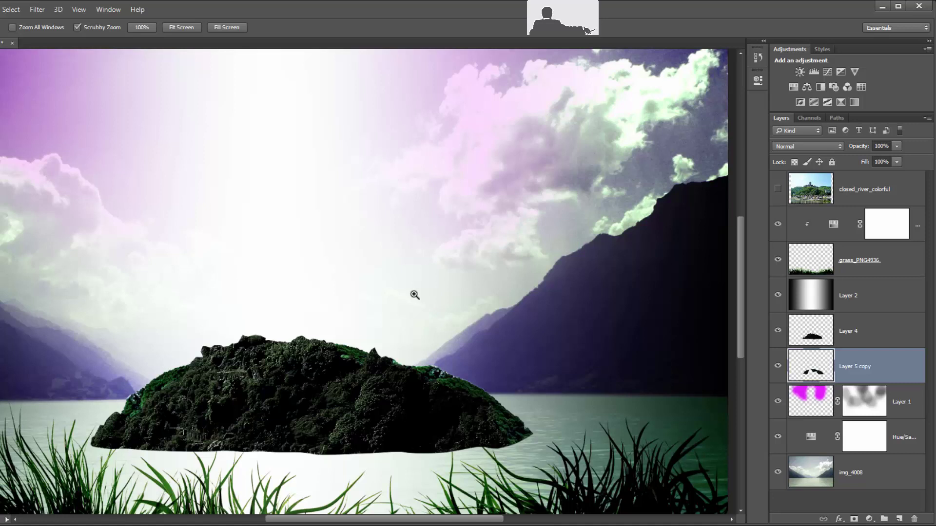
# Apply Hue/Saturation to Layer 5 copy with Saturation -13 and Lightness +4
pyautogui.hotkey('ctrl', 'u')
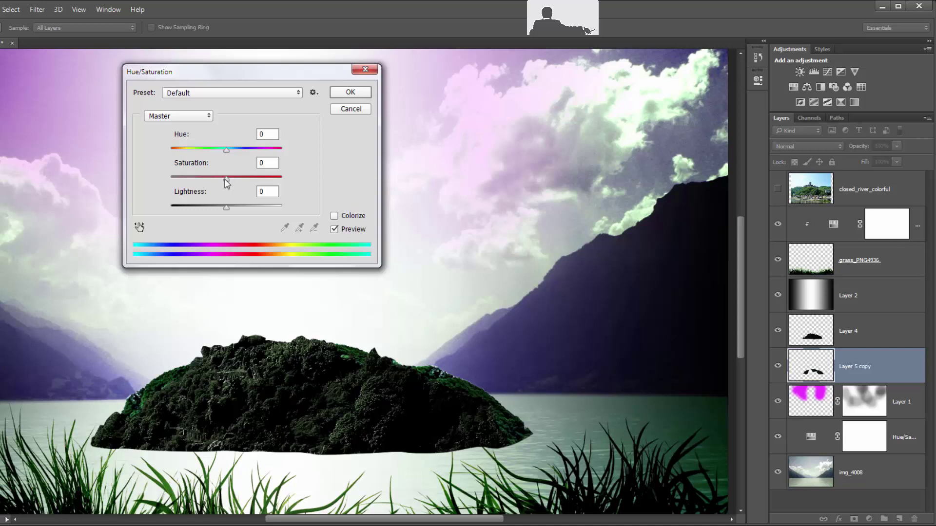
pyautogui.moveTo(226, 182); pyautogui.dragTo(223, 183)
pyautogui.moveTo(222, 183); pyautogui.dragTo(222, 183)
pyautogui.moveTo(225, 208); pyautogui.dragTo(223, 207)
pyautogui.moveTo(225, 211); pyautogui.dragTo(230, 212)
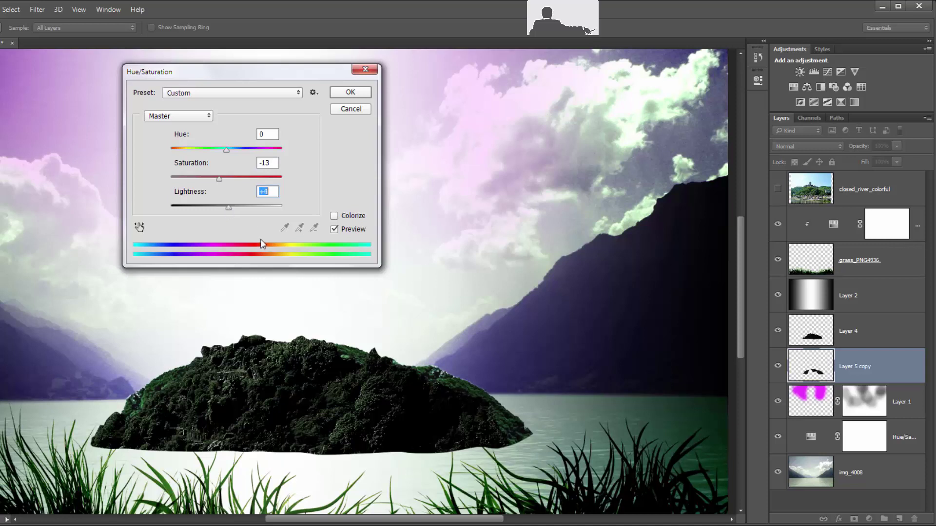
pyautogui.click(352, 96)
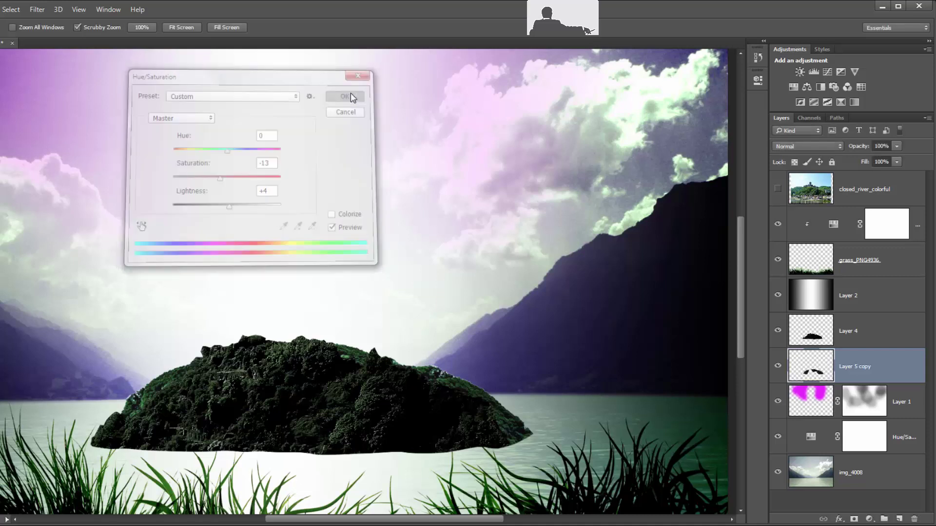
# Zoom in on the island's ridge where the forest meets the mountains
pyautogui.keyDown('alt'); pyautogui.click(302, 324); pyautogui.keyUp('alt')
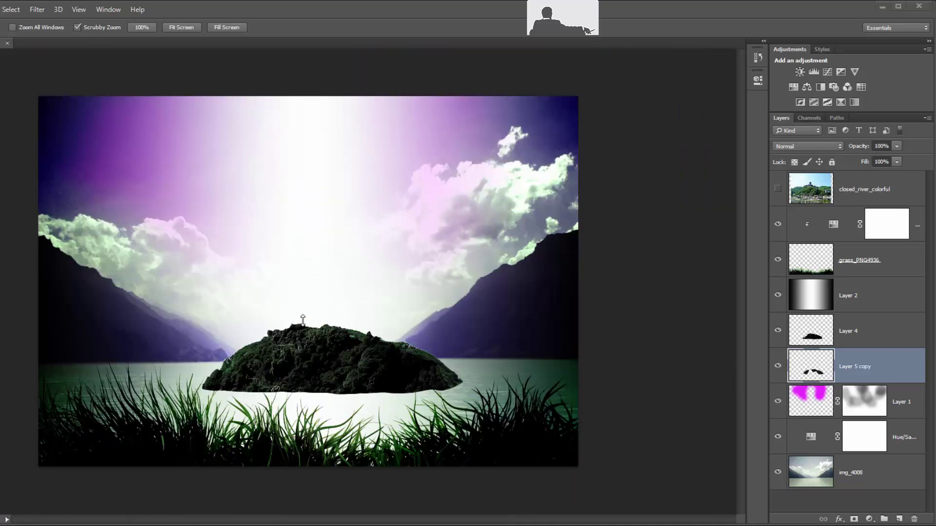
pyautogui.moveTo(332, 334); pyautogui.dragTo(393, 337)
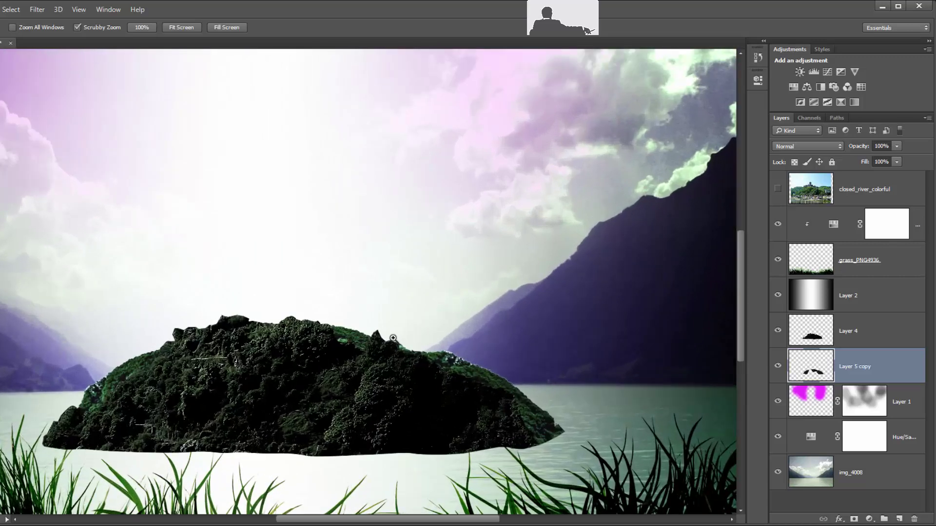
pyautogui.click(393, 338)
pyautogui.moveTo(434, 408); pyautogui.dragTo(411, 324)
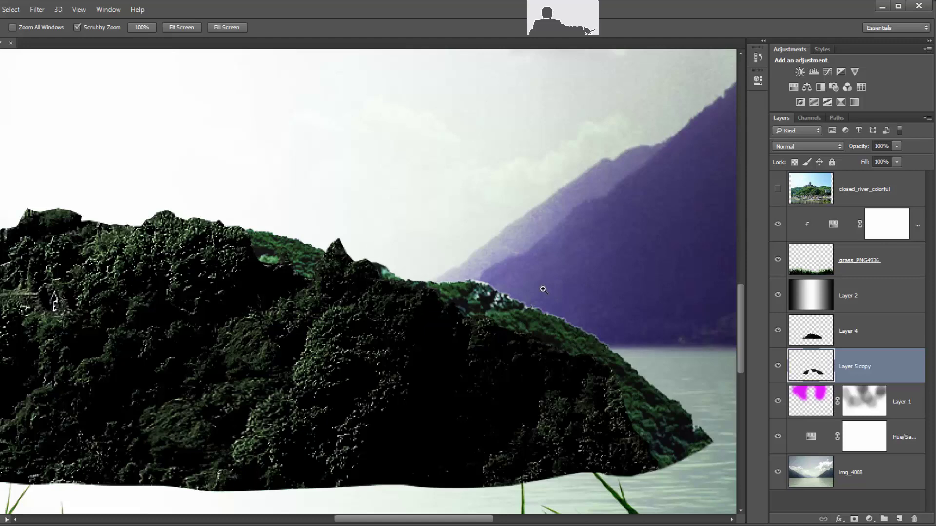
pyautogui.click(499, 301)
pyautogui.hscroll(3, 488, 311)
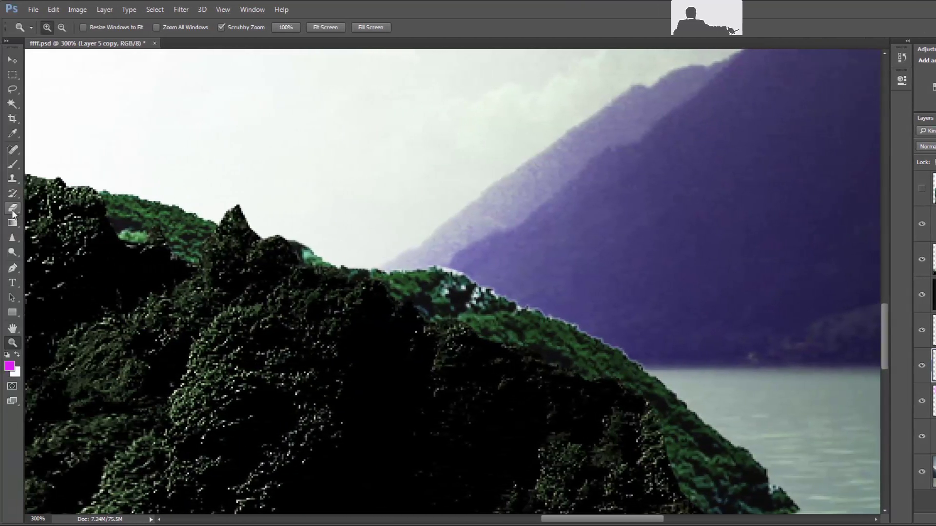
# Select the Eraser and set its hardness to 19%
pyautogui.click(12, 213)
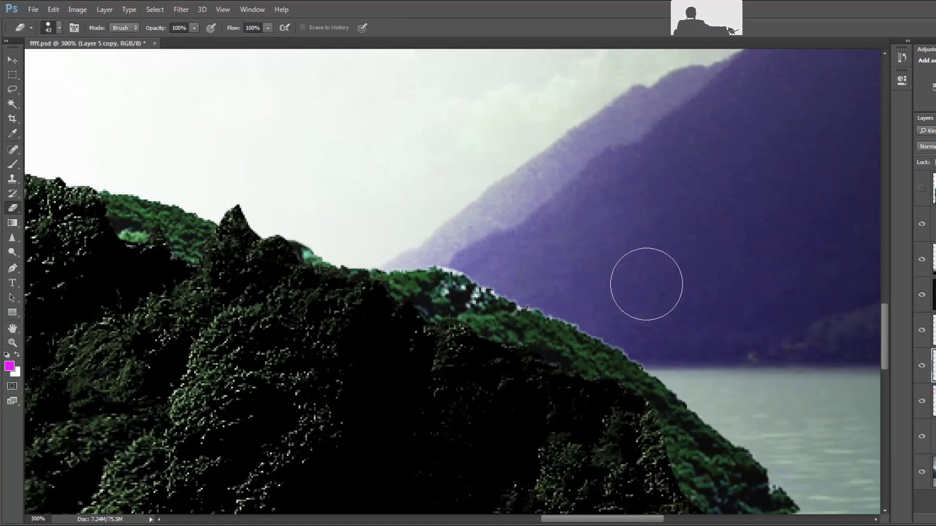
pyautogui.rightClick(646, 280)
pyautogui.moveTo(726, 291); pyautogui.dragTo(708, 264)
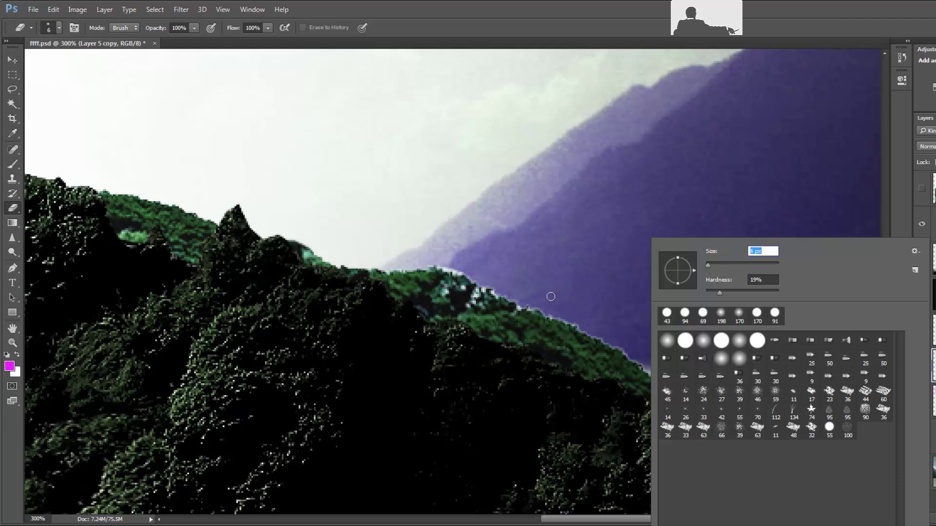
pyautogui.click(537, 304)
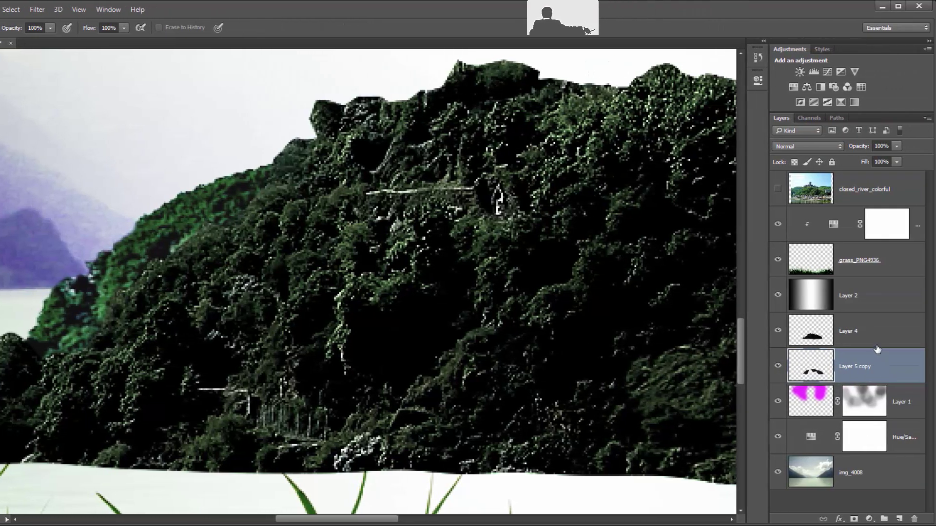
# Try Merge Visible on Layer 4 and Layer 5 copy, then undo it
pyautogui.keyDown('ctrl'); pyautogui.click(869, 333); pyautogui.keyUp('ctrl')
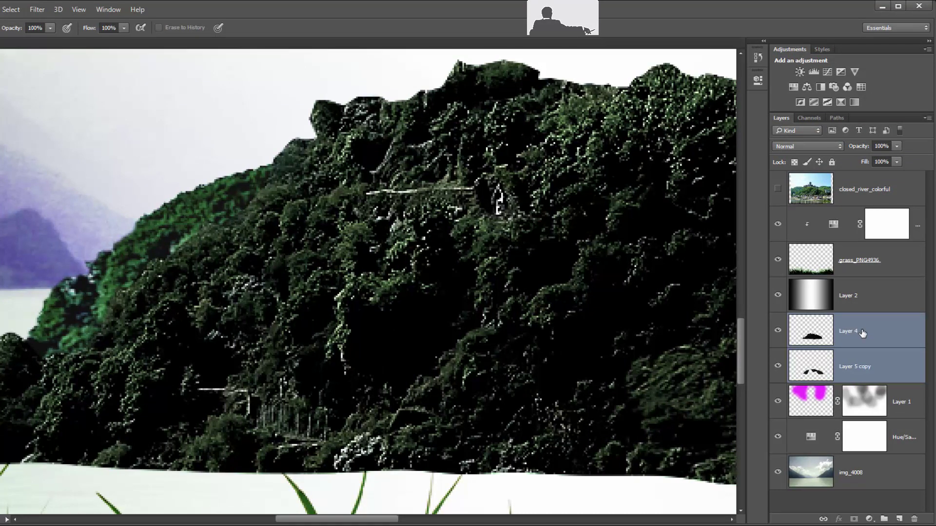
pyautogui.rightClick(864, 333)
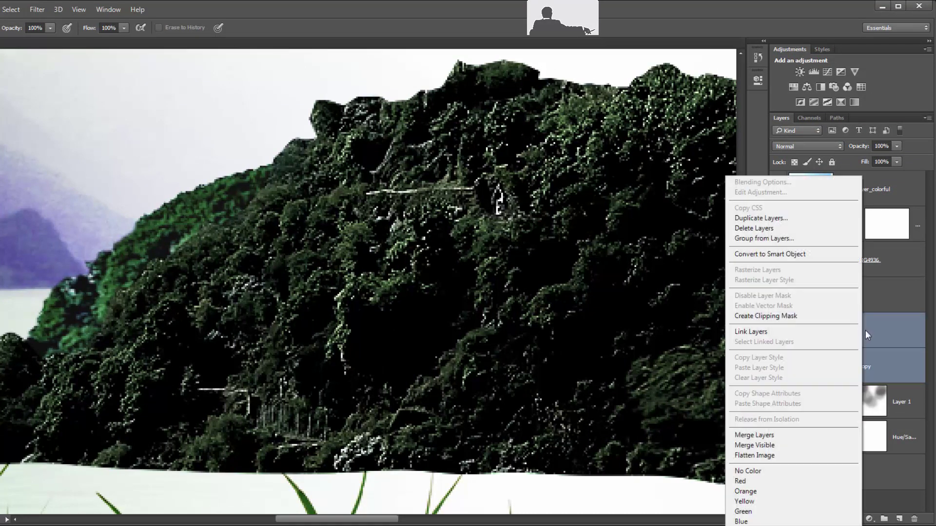
pyautogui.click(796, 447)
pyautogui.press('z')
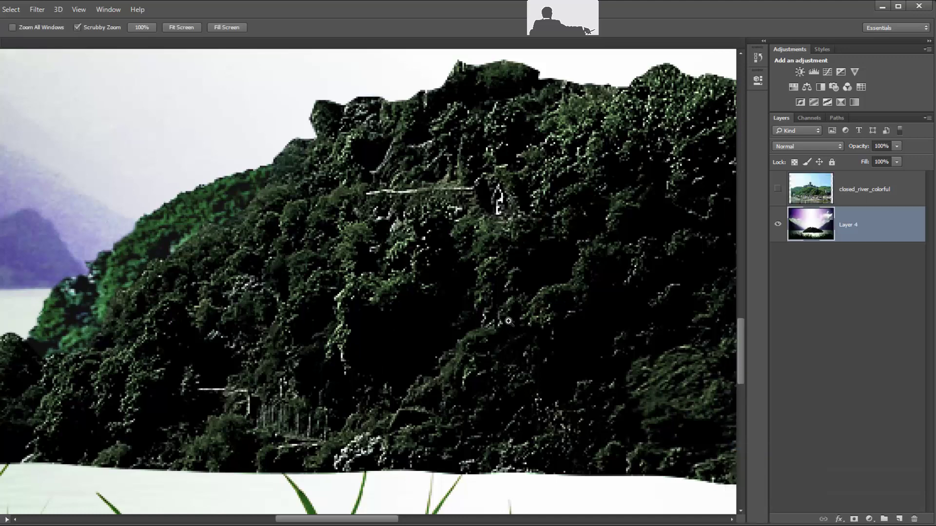
pyautogui.moveTo(516, 323)
pyautogui.mouseDown()
pyautogui.moveTo(481, 321)
pyautogui.moveTo(489, 319)
pyautogui.mouseUp()
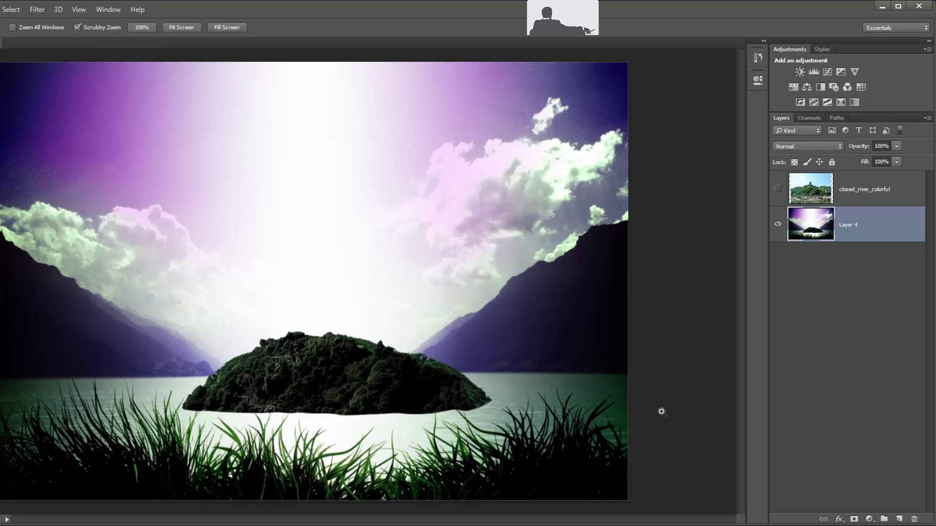
pyautogui.hotkey('ctrl', 'z')
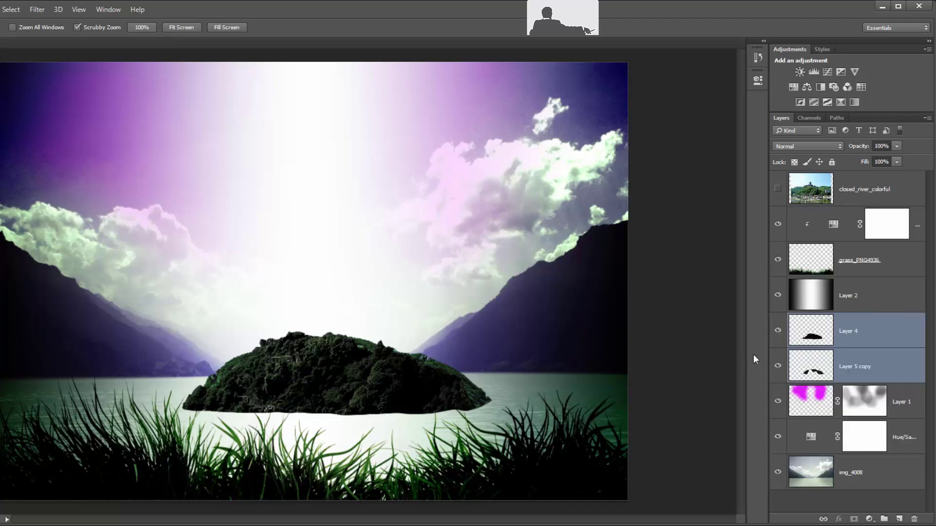
# Merge Layer 4 down into Layer 5 copy
pyautogui.click(868, 335)
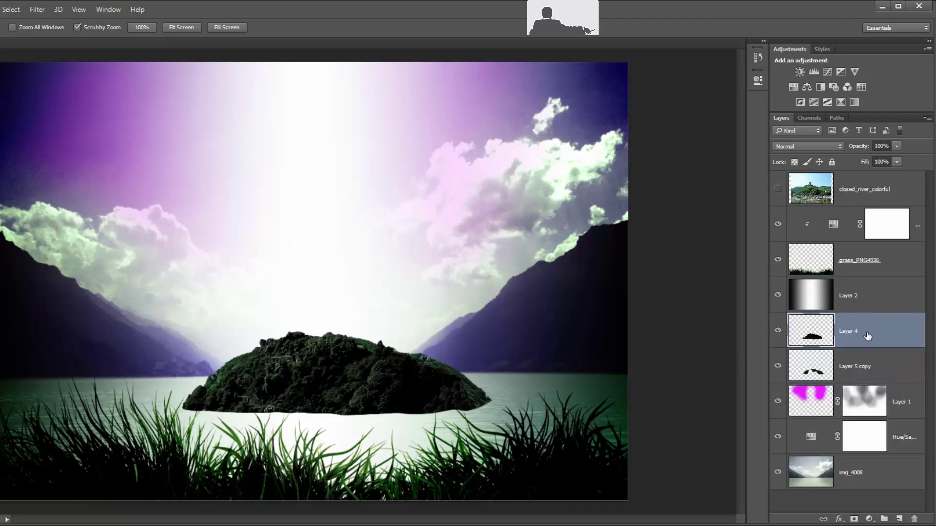
pyautogui.rightClick(869, 331)
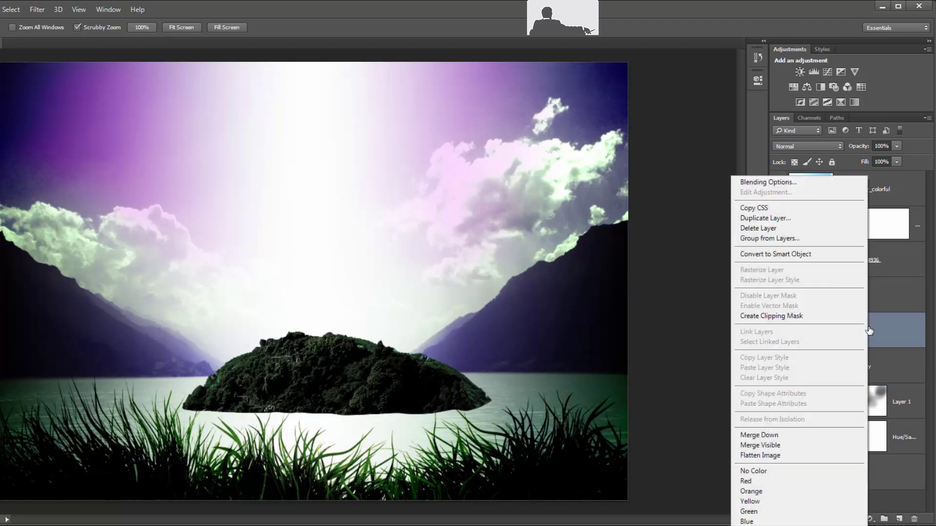
pyautogui.click(811, 436)
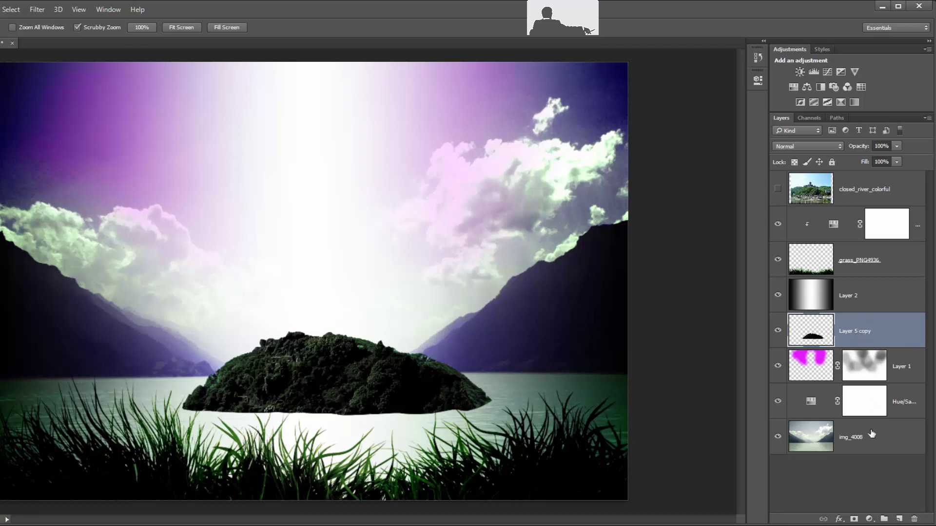
# Add a white layer mask to Layer 5 copy and zoom in on the island
pyautogui.click(872, 519)
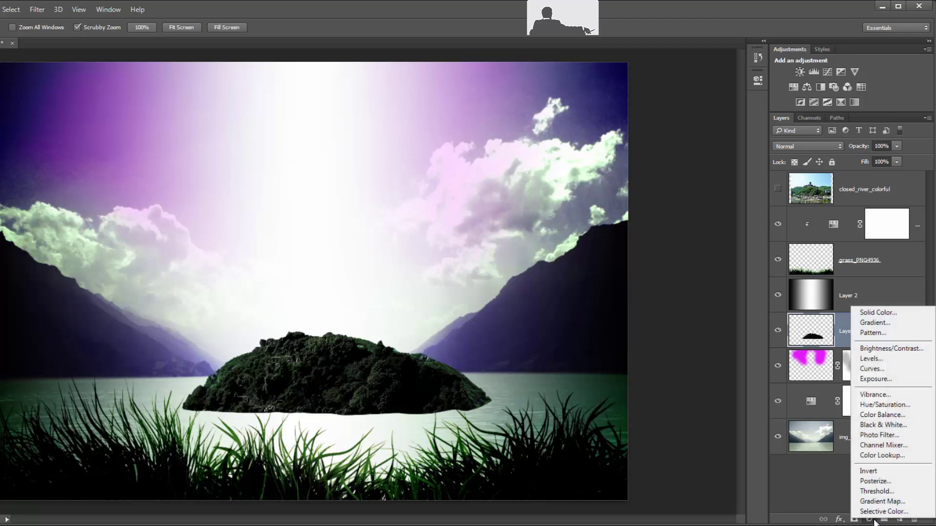
pyautogui.click(838, 489)
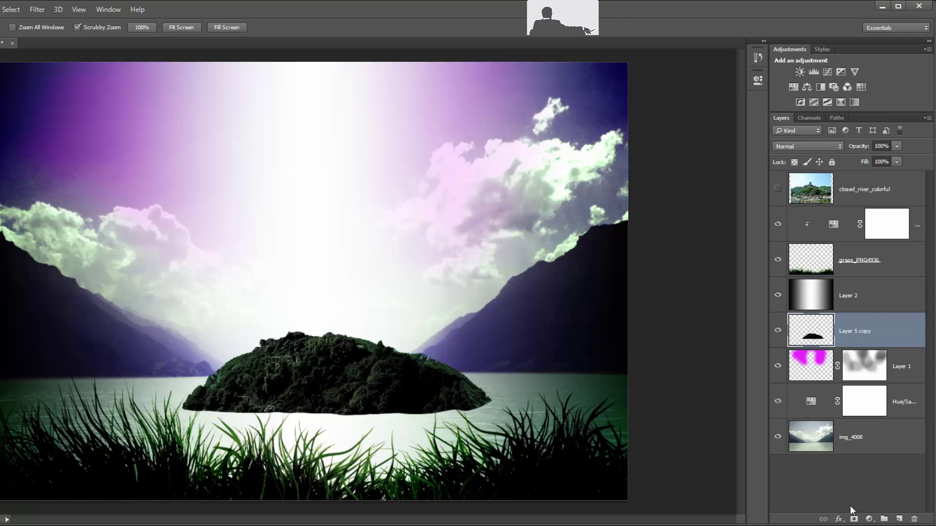
pyautogui.click(854, 519)
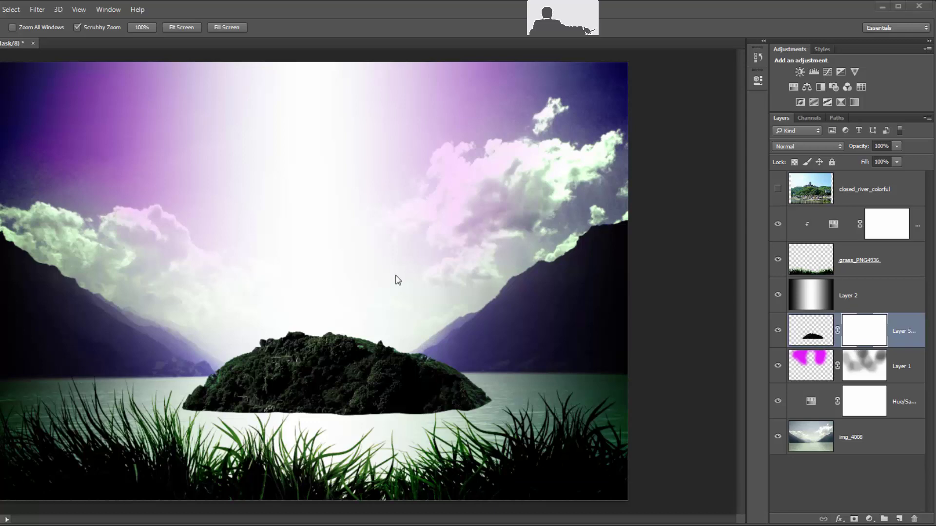
pyautogui.click(310, 335)
pyautogui.scroll(-3, 362, 287)
pyautogui.scroll(-3, 398, 284)
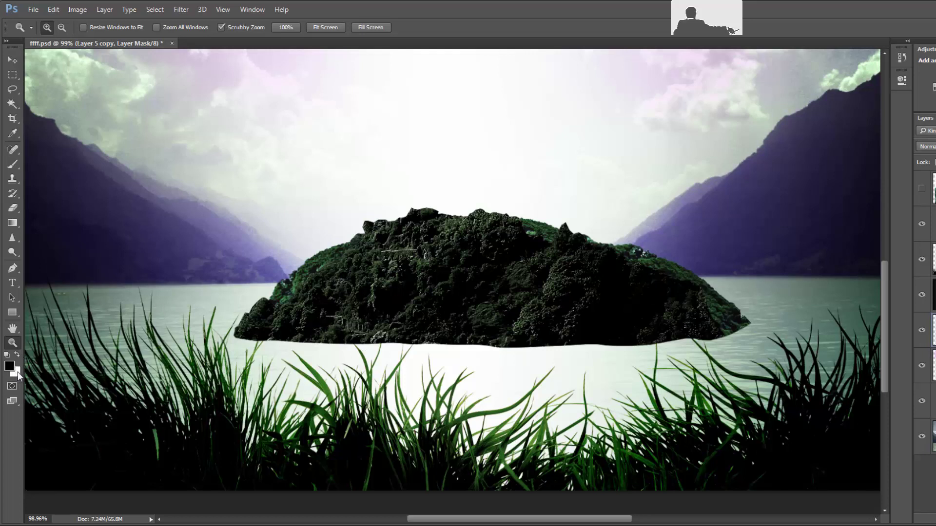
# Set up a soft brush at about 16% opacity and 179 px for Layer 5 copy's mask
pyautogui.click(12, 165)
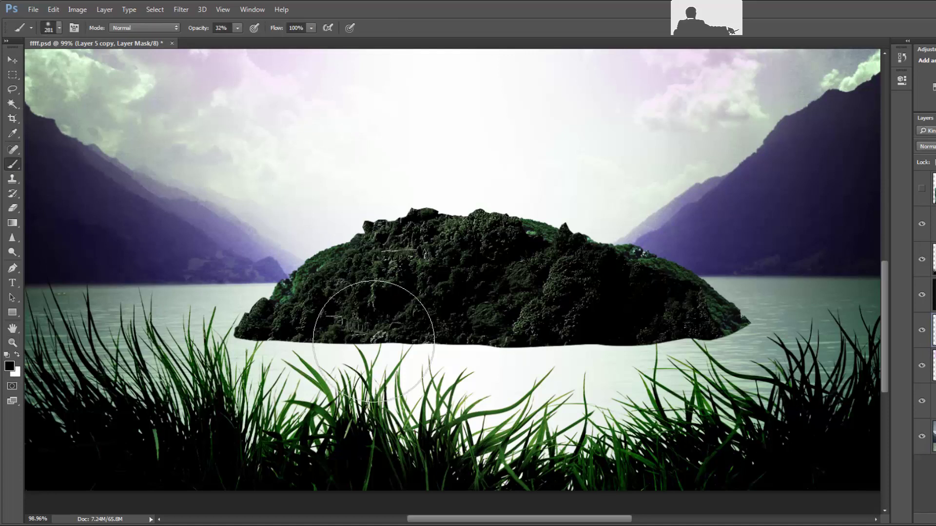
pyautogui.moveTo(302, 351); pyautogui.dragTo(634, 343)
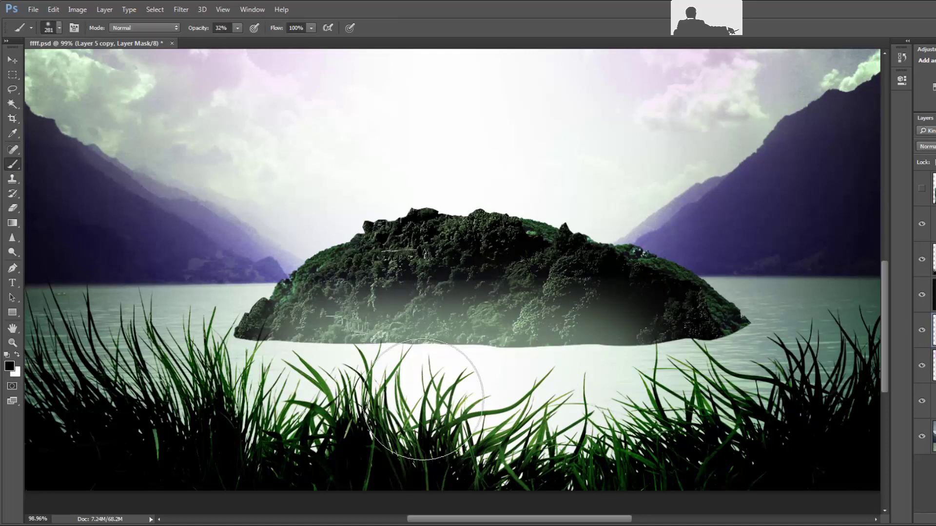
pyautogui.hotkey('ctrl', 'z')
pyautogui.click(235, 28)
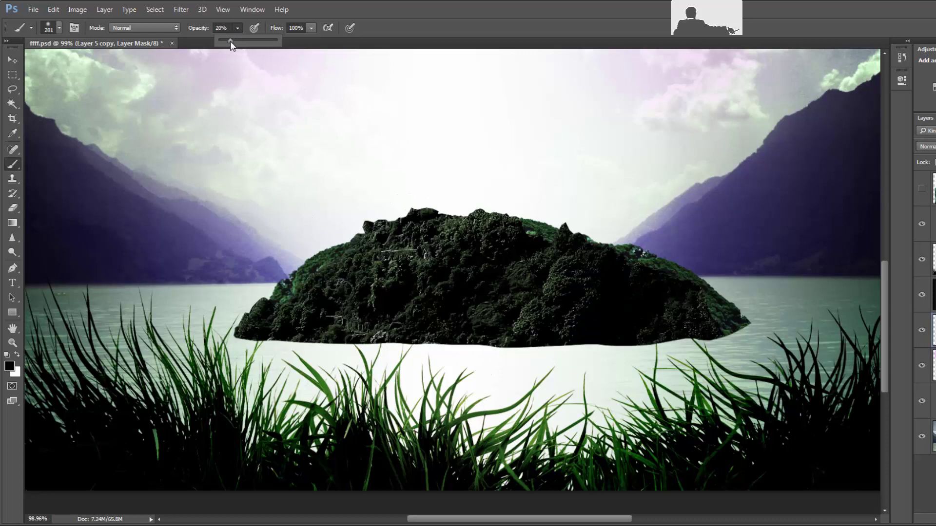
pyautogui.moveTo(230, 41); pyautogui.dragTo(224, 41)
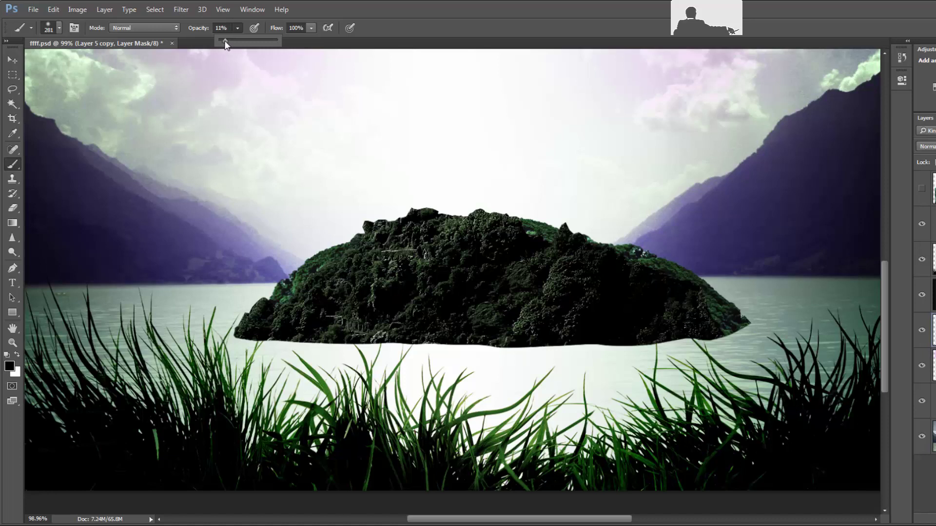
pyautogui.rightClick(435, 315)
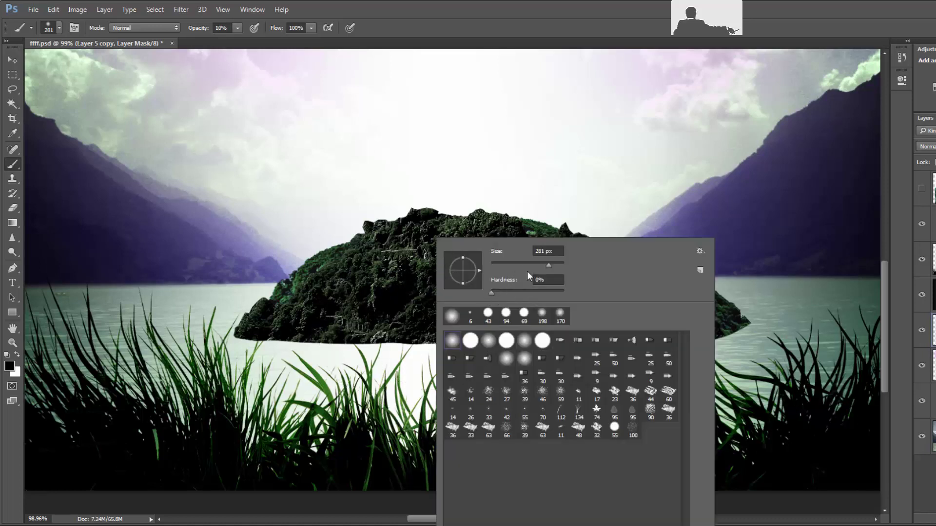
pyautogui.moveTo(547, 266); pyautogui.dragTo(542, 266)
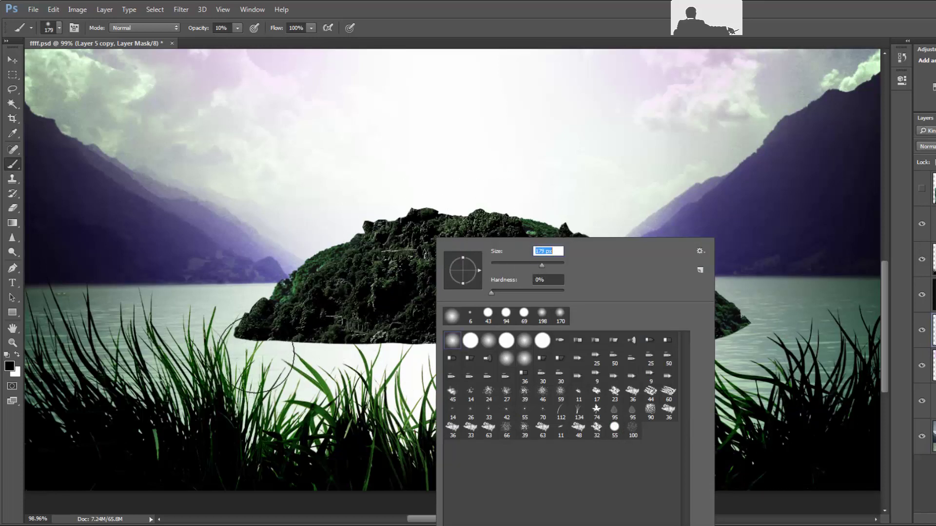
pyautogui.press('Return')
# Paint black across the island's base to fade it into mist, resizing the brush to 139 px
pyautogui.moveTo(383, 351)
pyautogui.mouseDown()
pyautogui.moveTo(741, 336)
pyautogui.moveTo(736, 351)
pyautogui.moveTo(443, 364)
pyautogui.mouseUp()
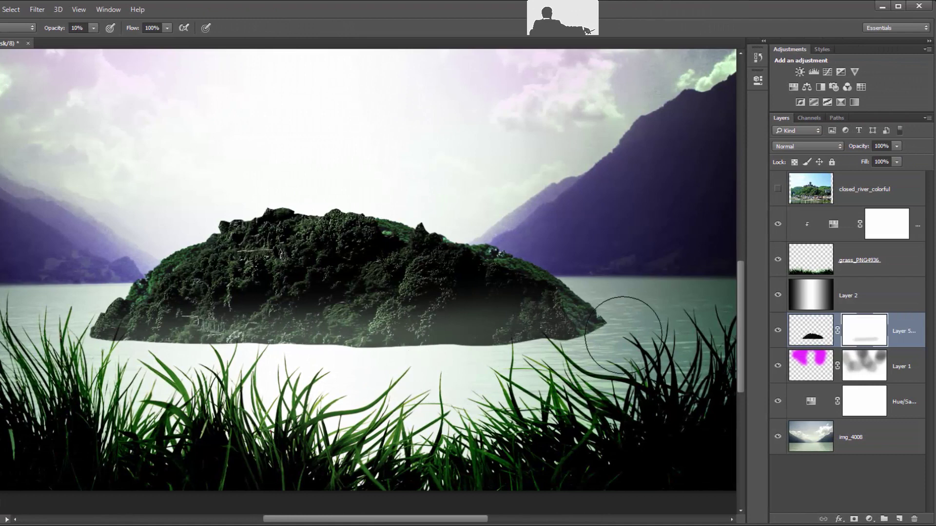
pyautogui.moveTo(634, 322); pyautogui.dragTo(238, 361)
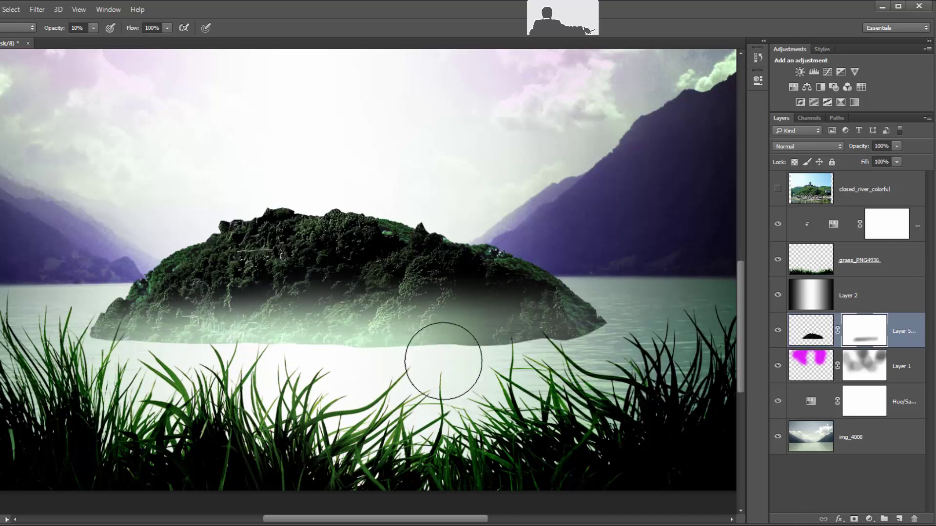
pyautogui.rightClick(494, 326)
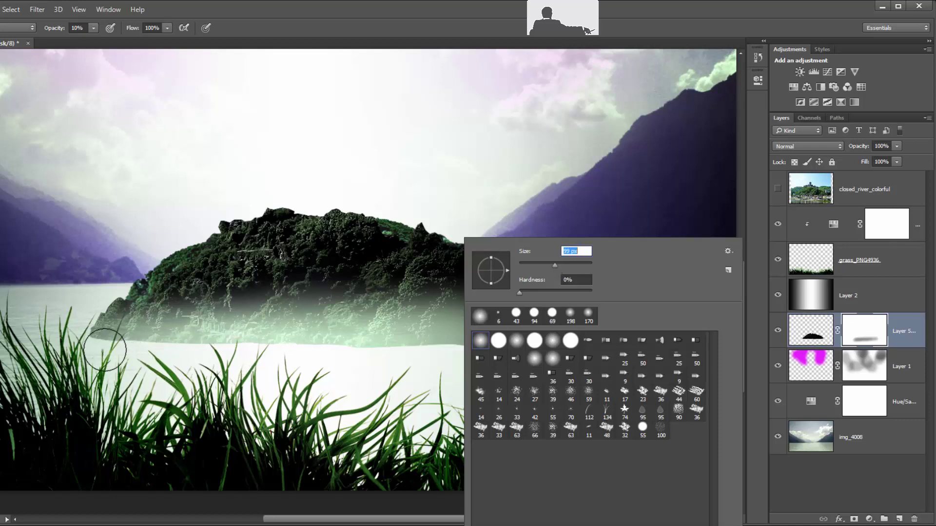
pyautogui.click(105, 356)
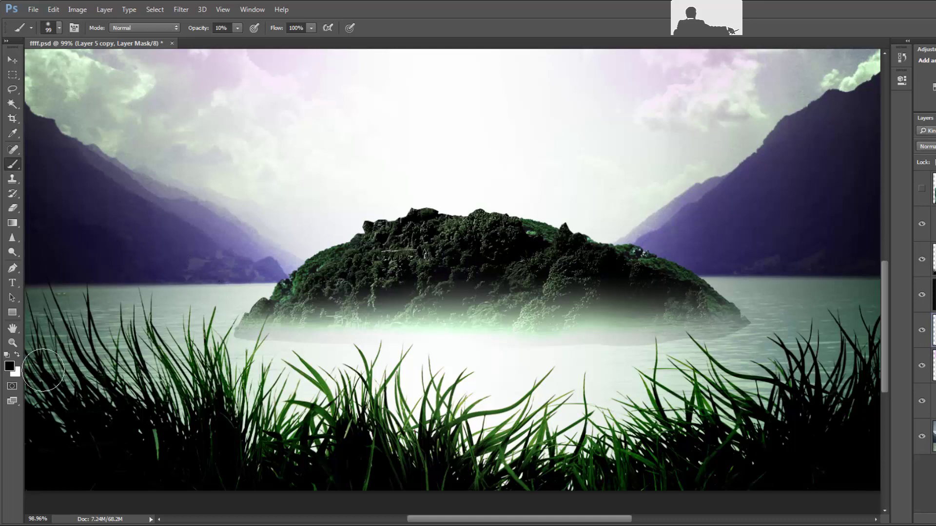
pyautogui.press('x')
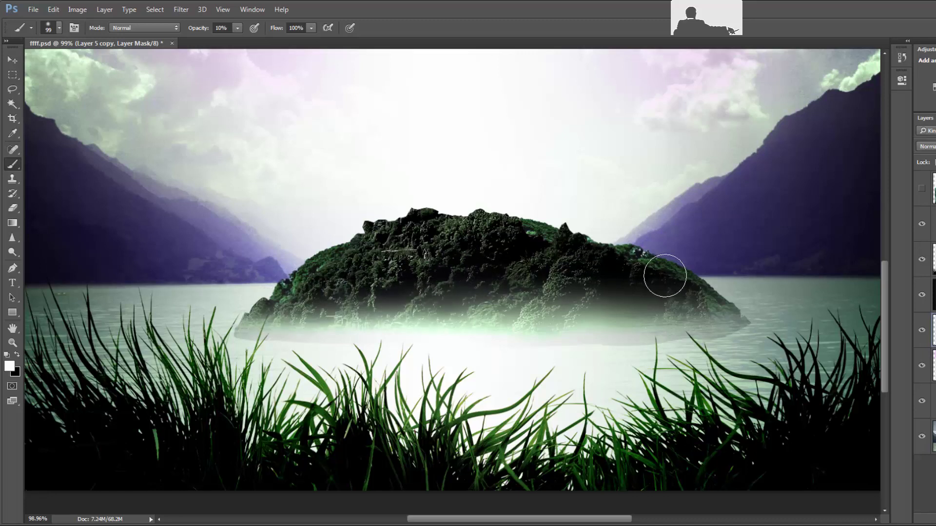
pyautogui.press('x')
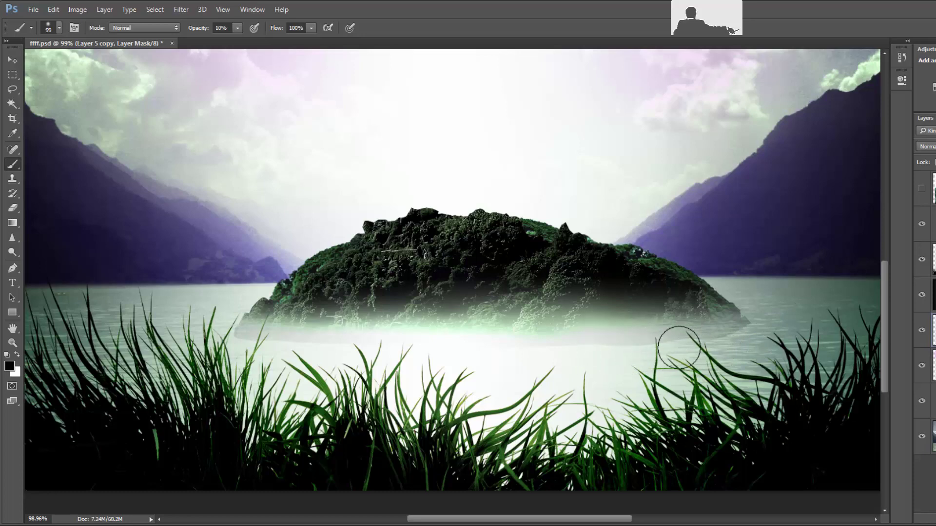
pyautogui.rightClick(605, 299)
pyautogui.moveTo(654, 265); pyautogui.dragTo(657, 265)
pyautogui.press('Return')
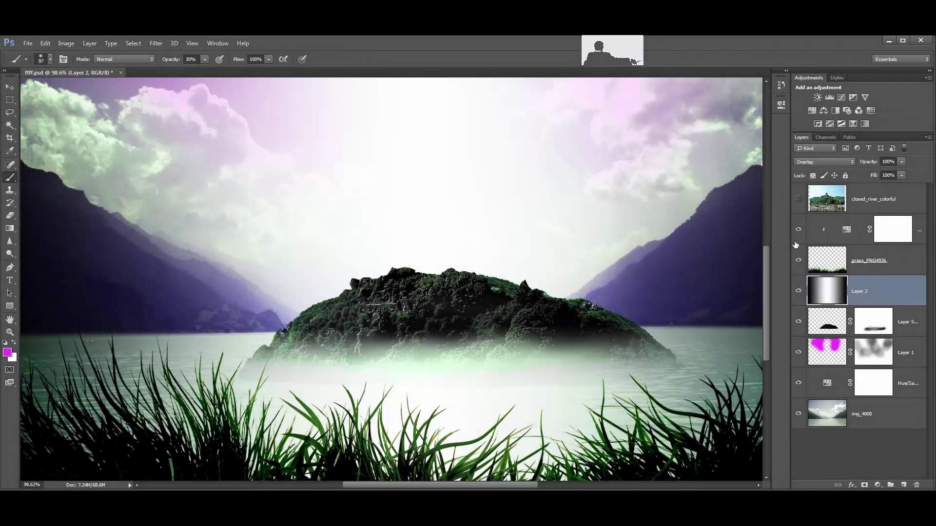
# Set Layer 2 (Overlay) to 80% opacity and give it a white layer mask
pyautogui.click(902, 163)
pyautogui.moveTo(897, 175); pyautogui.dragTo(897, 174)
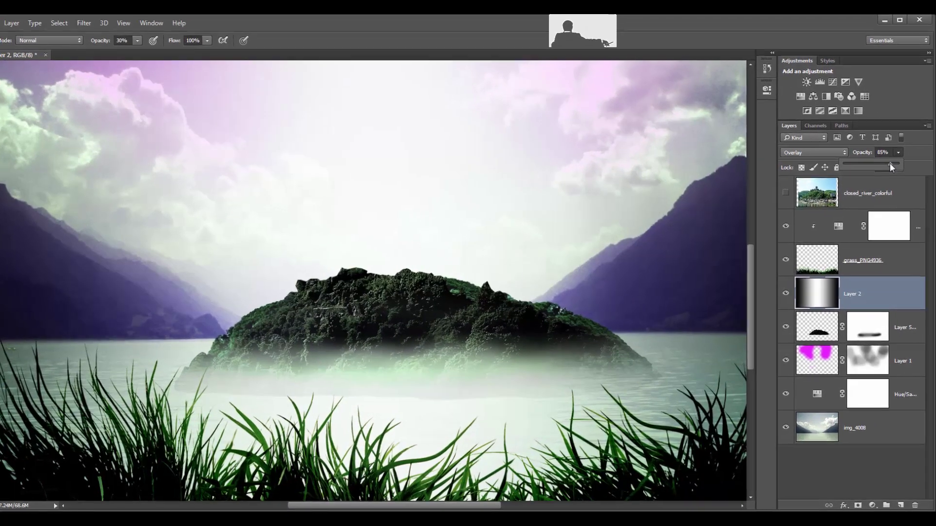
pyautogui.moveTo(894, 172); pyautogui.dragTo(892, 171)
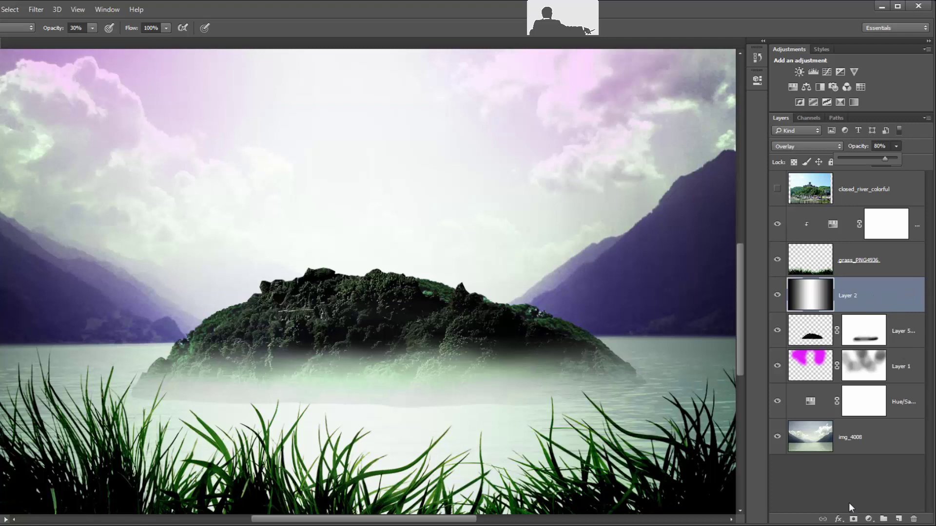
pyautogui.click(853, 519)
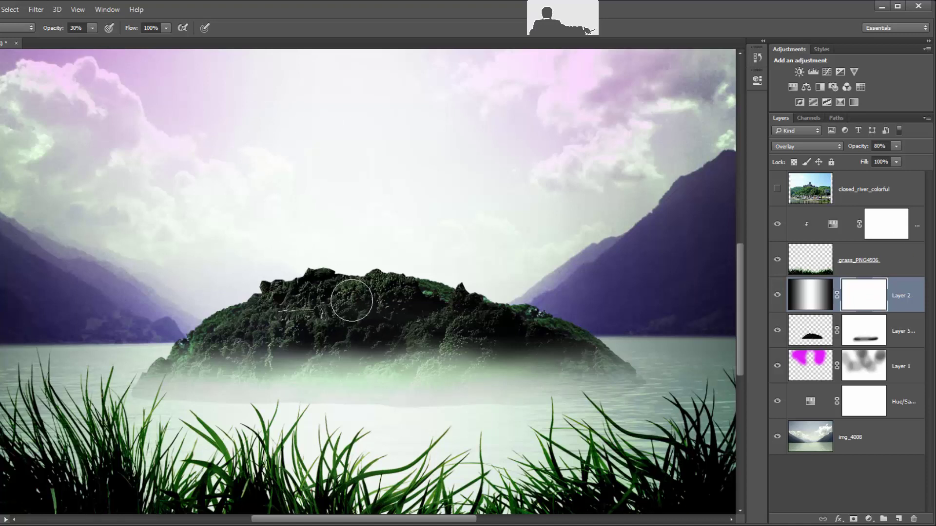
# Set the brush size to 700 px
pyautogui.rightClick(378, 301)
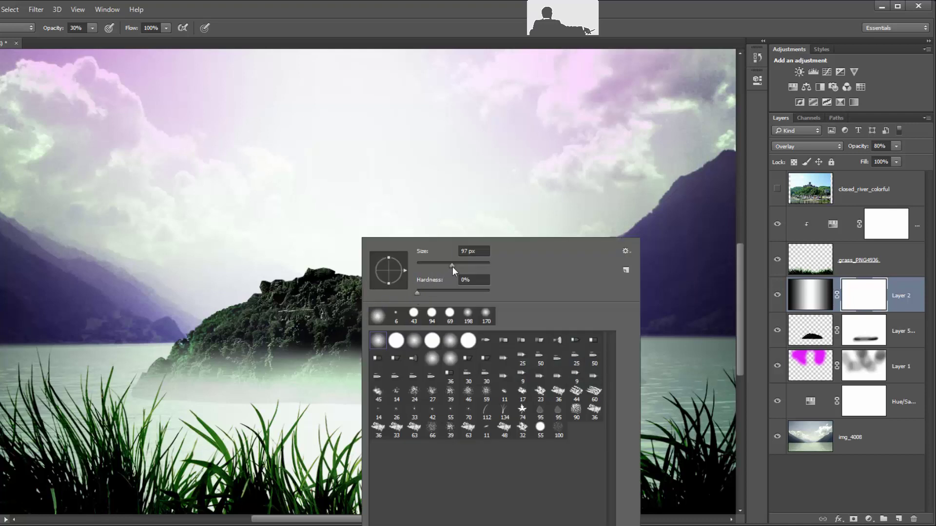
pyautogui.moveTo(452, 267); pyautogui.dragTo(454, 267)
pyautogui.moveTo(466, 266); pyautogui.dragTo(469, 266)
pyautogui.moveTo(465, 251); pyautogui.dragTo(472, 251)
pyautogui.write('70')
pyautogui.write('0')
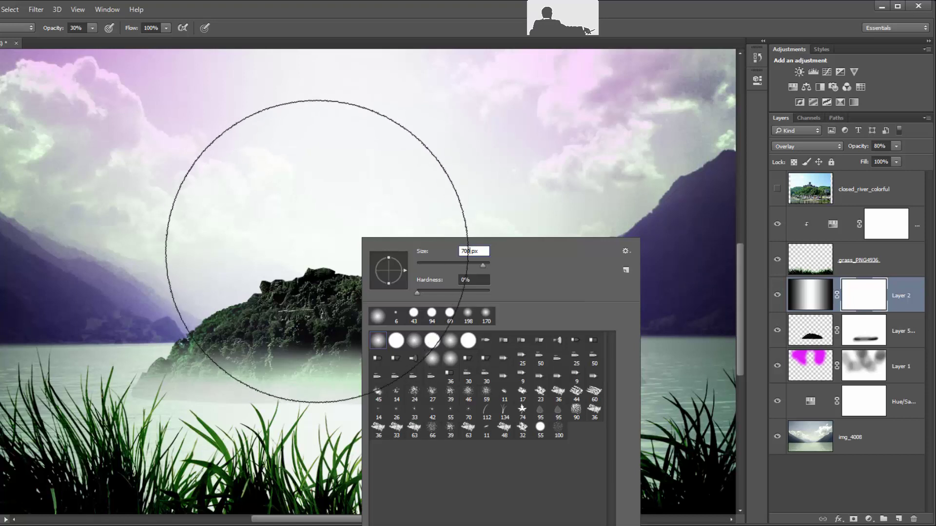
pyautogui.press('Return')
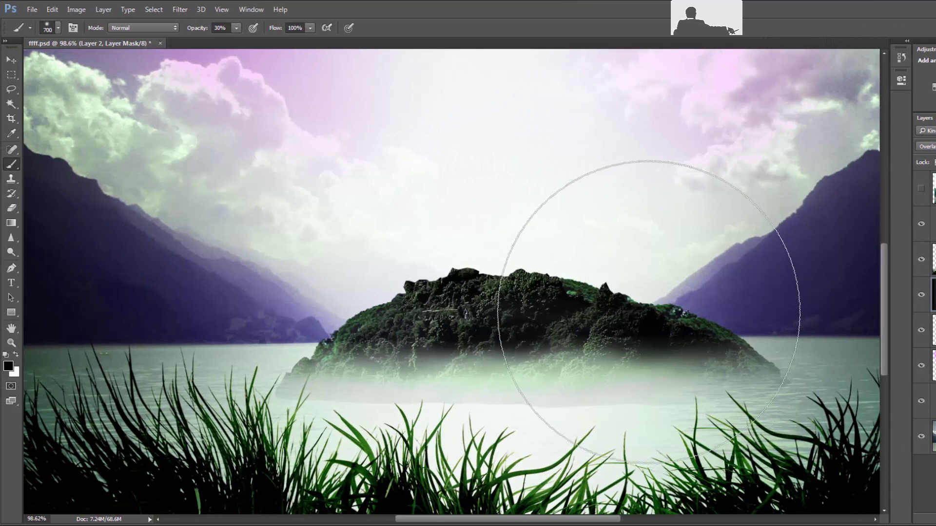
# Paint black on Layer 2's mask around the island to hide the overlay glow
pyautogui.press('x')
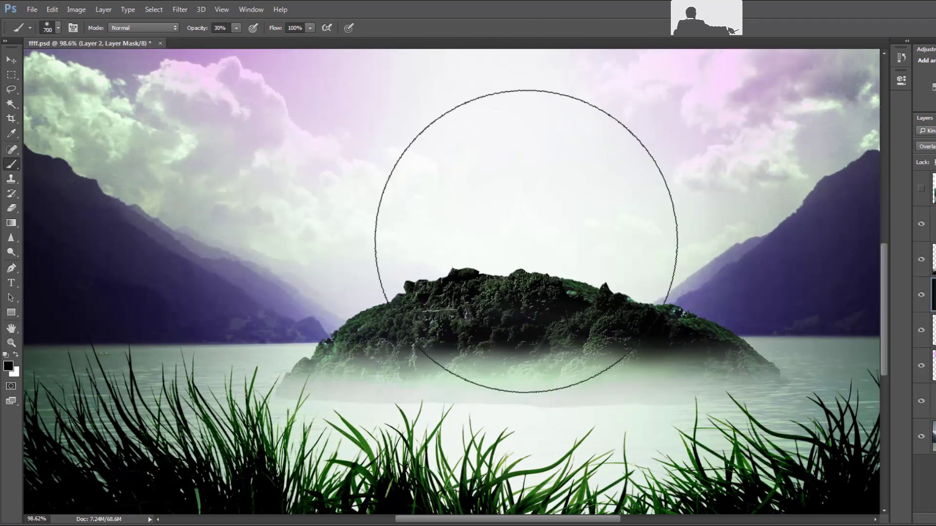
pyautogui.moveTo(525, 258); pyautogui.dragTo(512, 273)
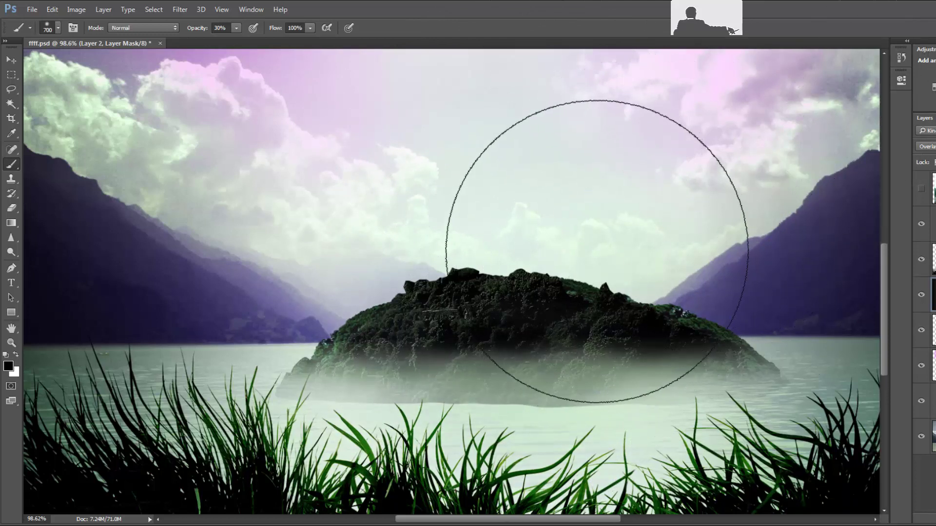
pyautogui.press('z')
pyautogui.moveTo(578, 259); pyautogui.dragTo(560, 270)
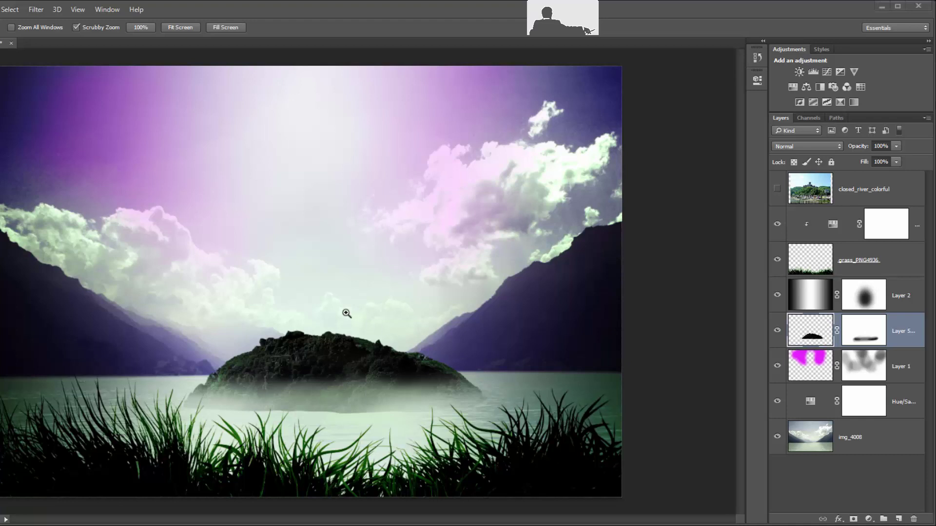
# Zoom in on the island, target Layer 5 copy's mask and pick a smaller brush
pyautogui.moveTo(329, 320); pyautogui.dragTo(359, 320)
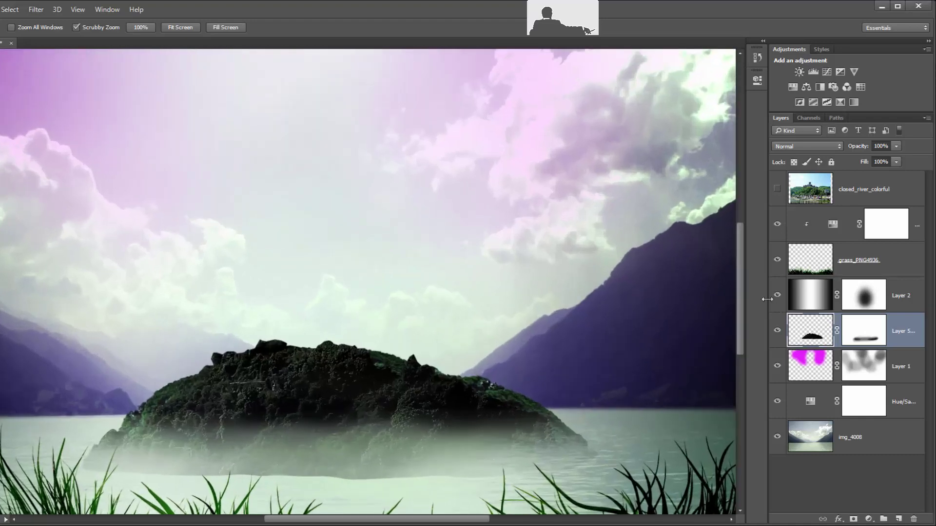
pyautogui.moveTo(741, 296); pyautogui.dragTo(743, 335)
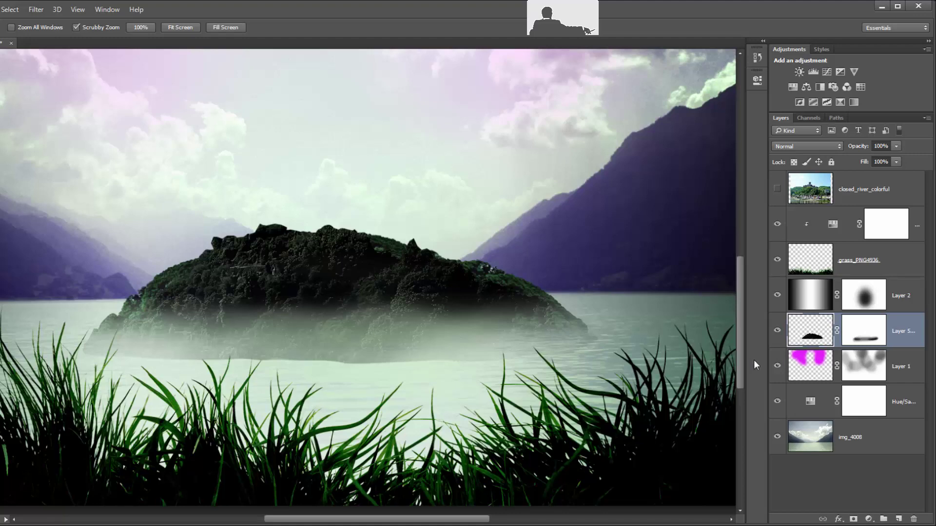
pyautogui.click(872, 333)
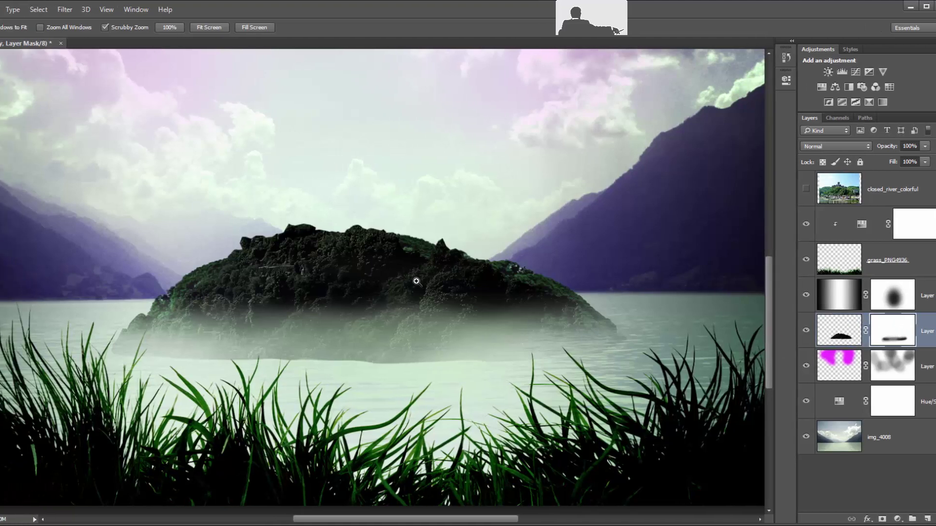
pyautogui.press('b')
pyautogui.rightClick(570, 282)
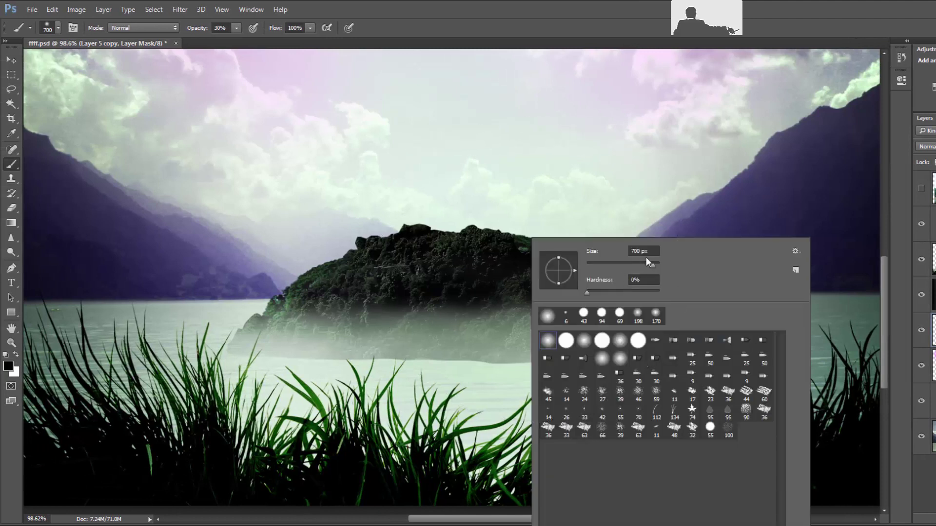
pyautogui.moveTo(633, 266)
pyautogui.mouseDown()
pyautogui.moveTo(606, 265)
pyautogui.moveTo(617, 252)
pyautogui.mouseUp()
# Paint white at 10% opacity along the waterline, then bring up the source photo folder
pyautogui.click(235, 28)
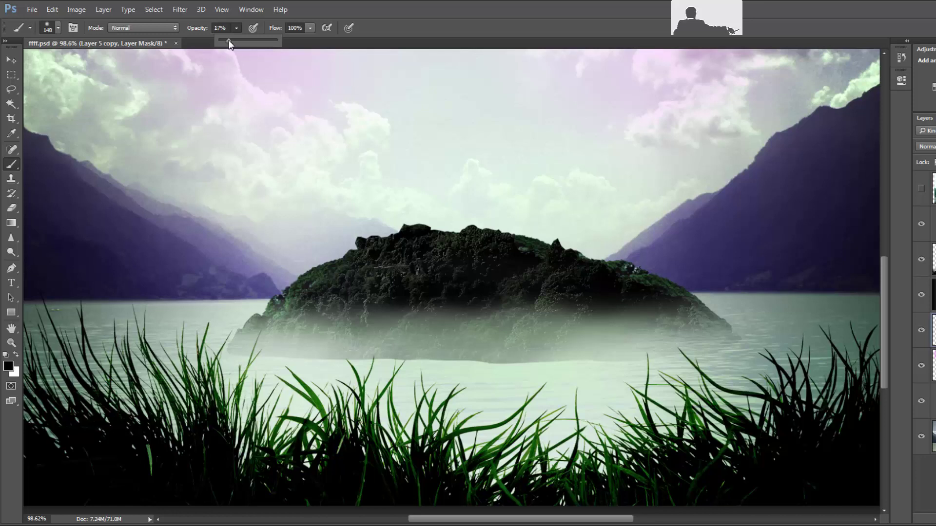
pyautogui.moveTo(230, 40); pyautogui.dragTo(227, 41)
pyautogui.click(293, 386)
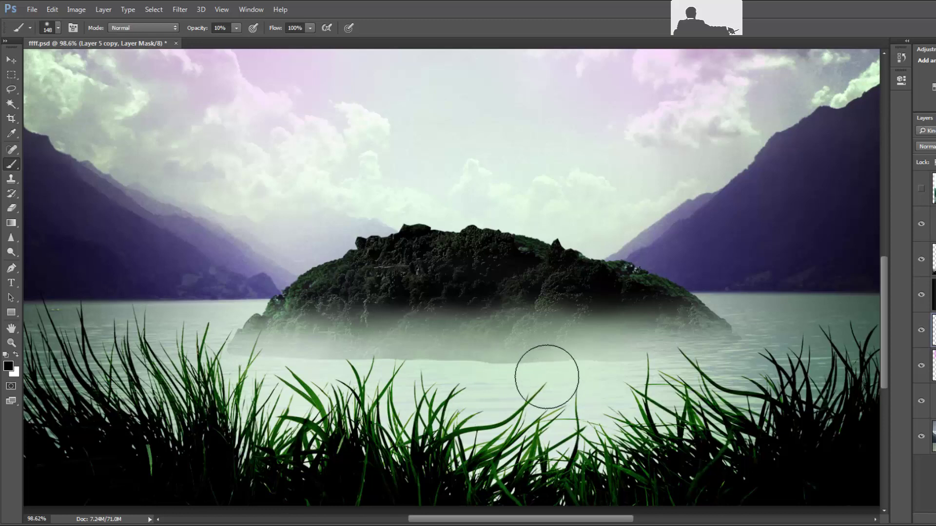
pyautogui.moveTo(540, 372); pyautogui.dragTo(507, 382)
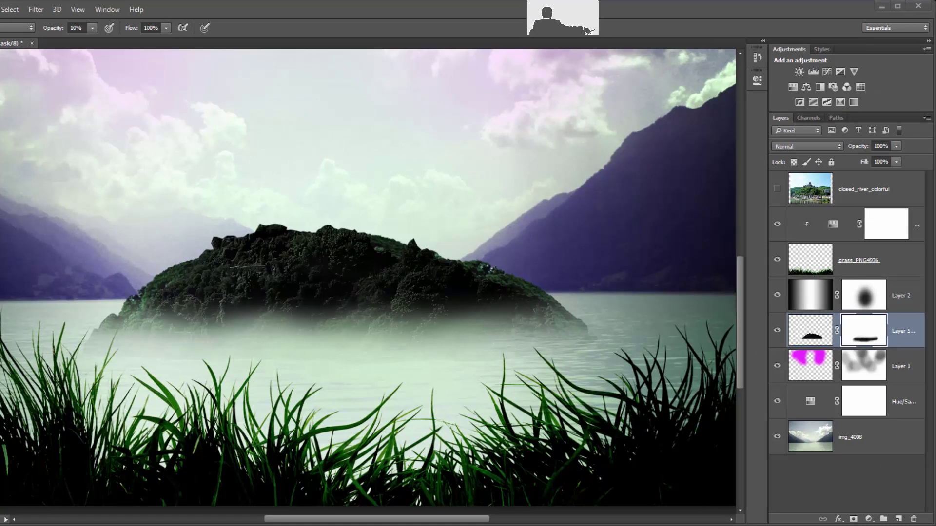
pyautogui.hotkey('alt', 'Tab')
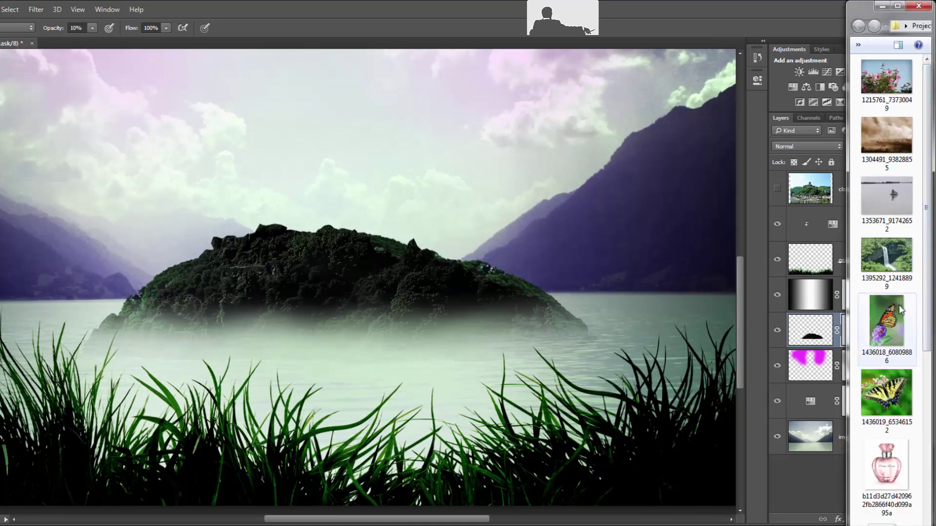
pyautogui.moveTo(886, 253)
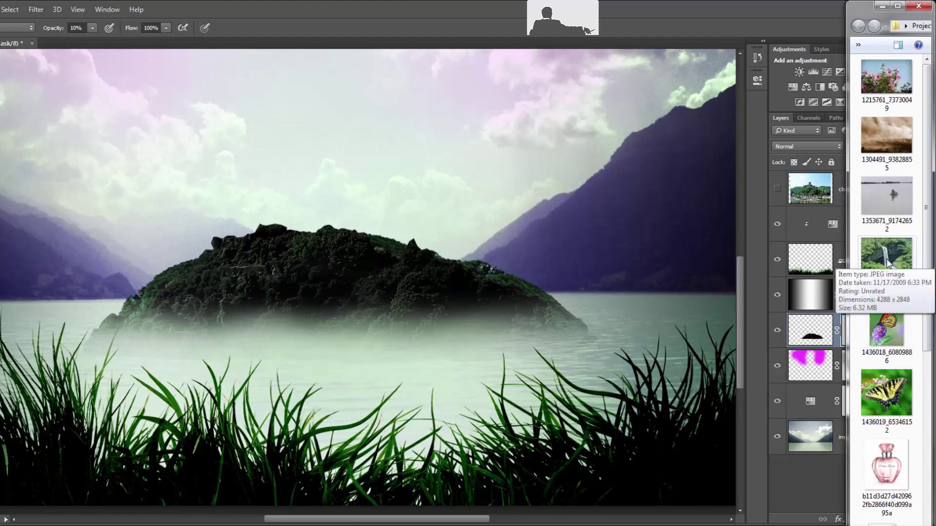
# Drag the waterfall photo from the folder onto the canvas and move it right and down
pyautogui.moveTo(890, 259); pyautogui.dragTo(417, 270)
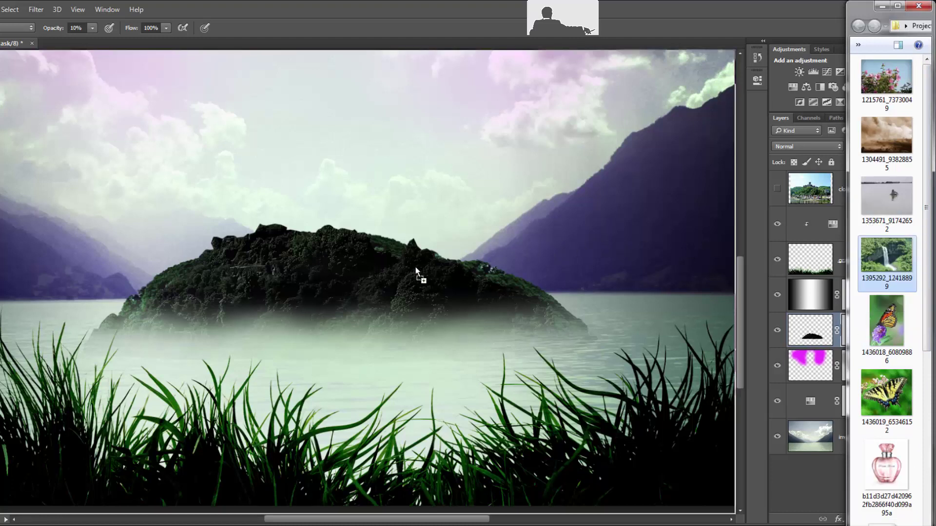
pyautogui.moveTo(416, 271); pyautogui.dragTo(608, 276)
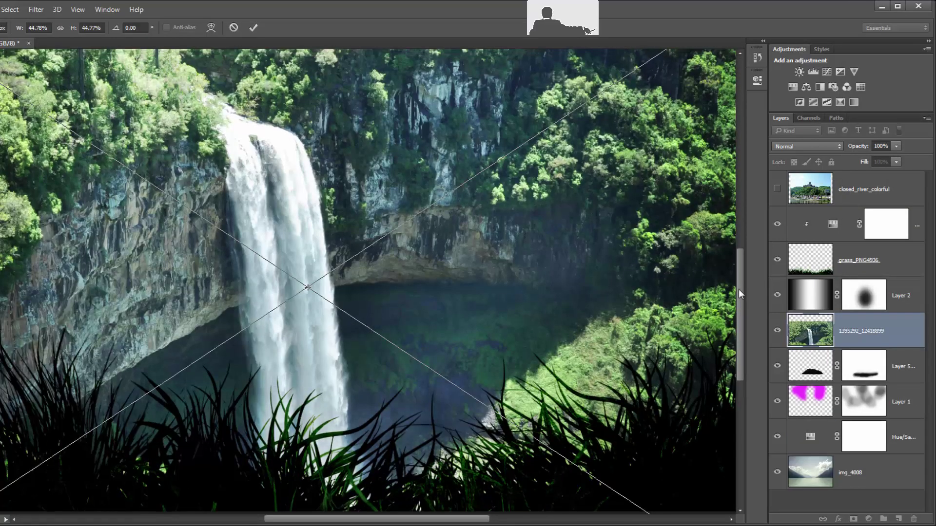
pyautogui.scroll(3, 734, 287)
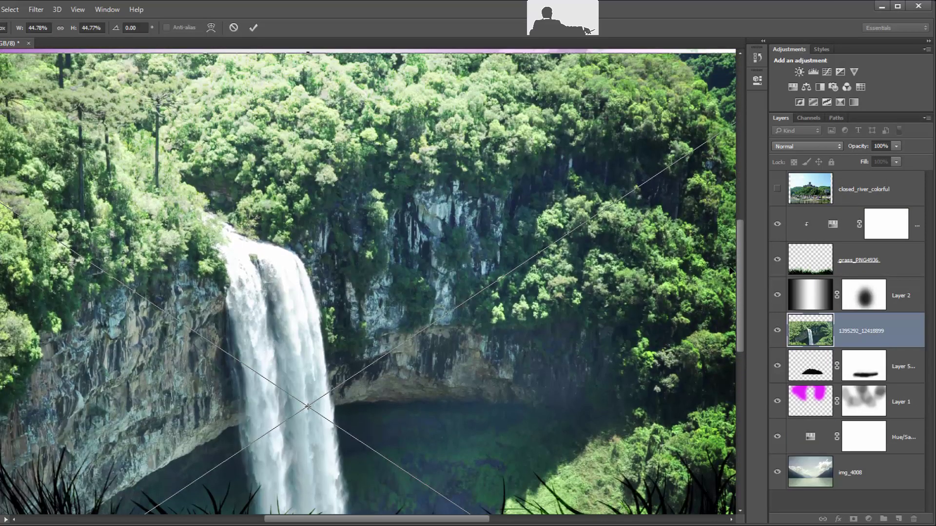
pyautogui.scroll(1, 731, 271)
pyautogui.scroll(-2, 726, 276)
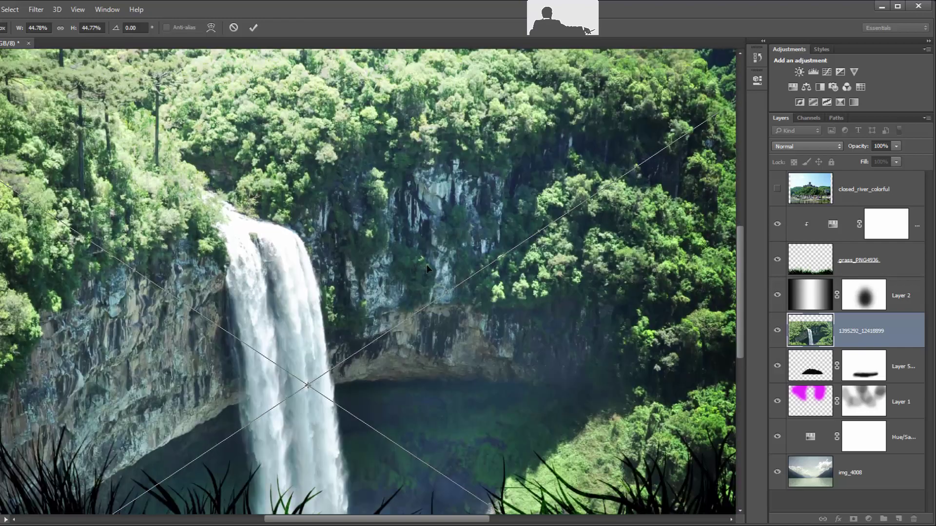
pyautogui.moveTo(161, 176); pyautogui.dragTo(306, 283)
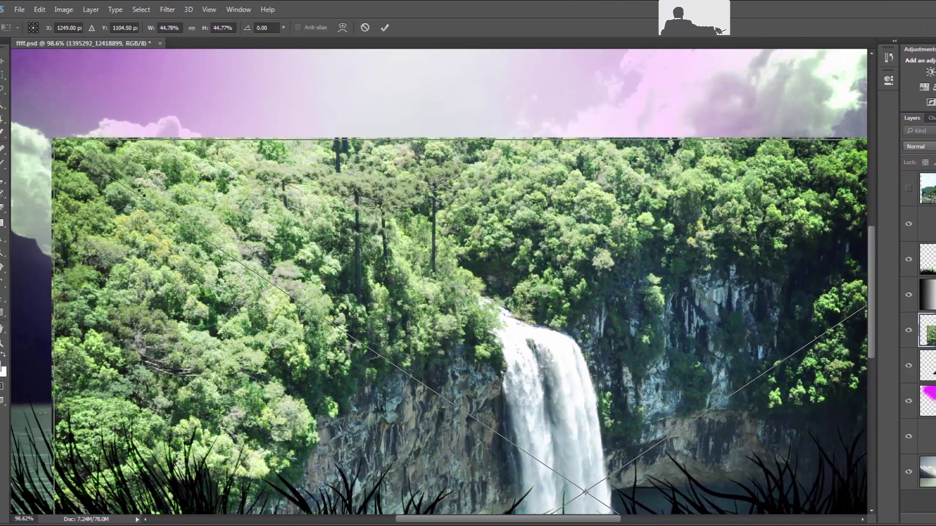
# Scale the waterfall photo to about 21.85% and centre it over the lake
pyautogui.hotkey('ctrl', '0')
pyautogui.moveTo(303, 272); pyautogui.dragTo(414, 339)
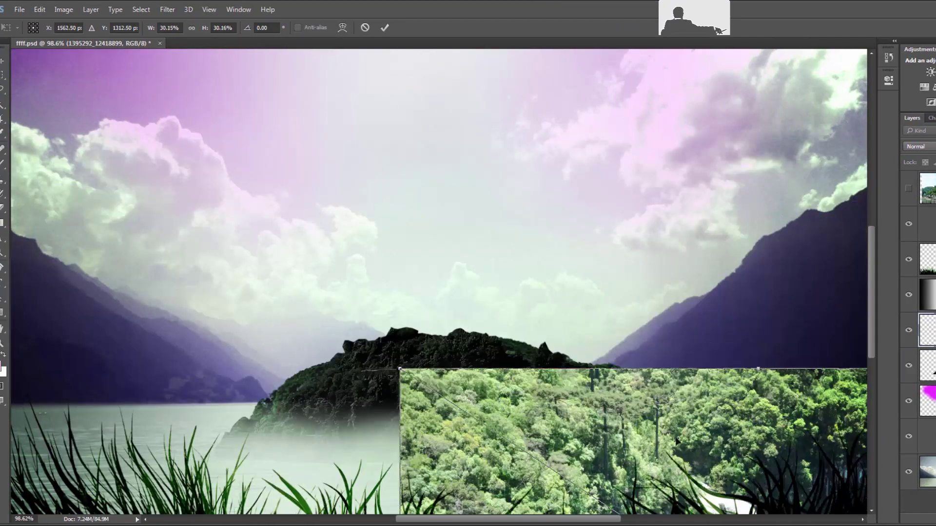
pyautogui.moveTo(609, 404)
pyautogui.mouseDown()
pyautogui.moveTo(332, 128)
pyautogui.moveTo(336, 181)
pyautogui.mouseUp()
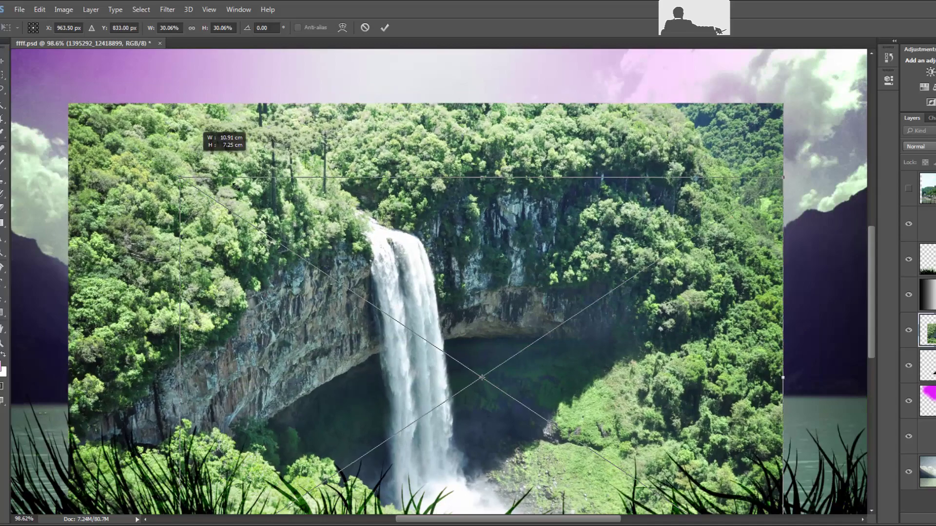
pyautogui.moveTo(68, 99); pyautogui.dragTo(272, 215)
pyautogui.moveTo(509, 273); pyautogui.dragTo(486, 162)
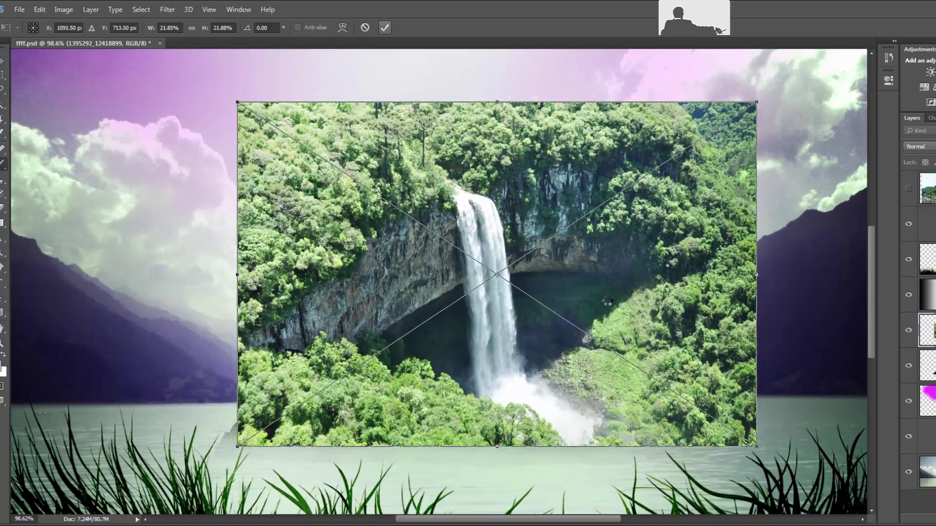
pyautogui.press('Return')
pyautogui.press('z')
pyautogui.moveTo(627, 319)
pyautogui.mouseDown()
pyautogui.moveTo(605, 322)
pyautogui.moveTo(637, 322)
pyautogui.mouseUp()
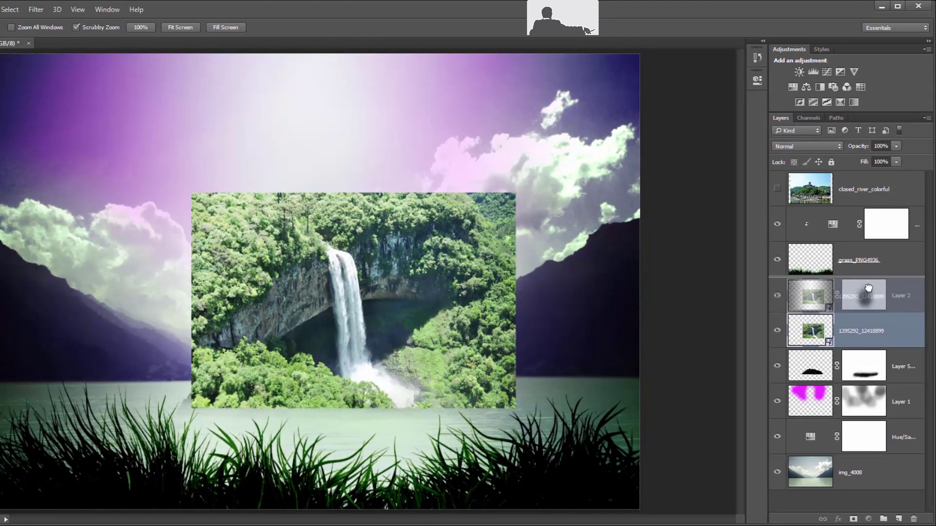
# Move the waterfall layer to the top of the stack and rasterize it
pyautogui.moveTo(872, 331); pyautogui.dragTo(856, 175)
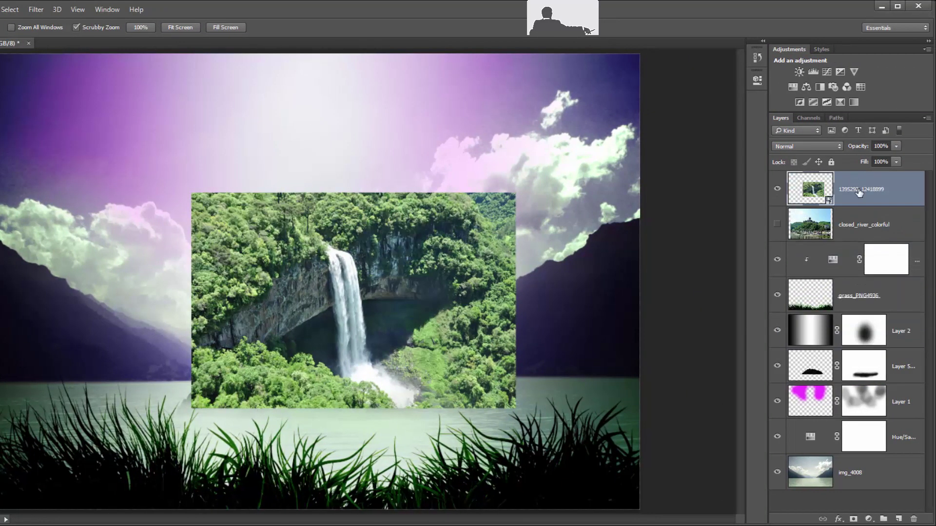
pyautogui.rightClick(861, 189)
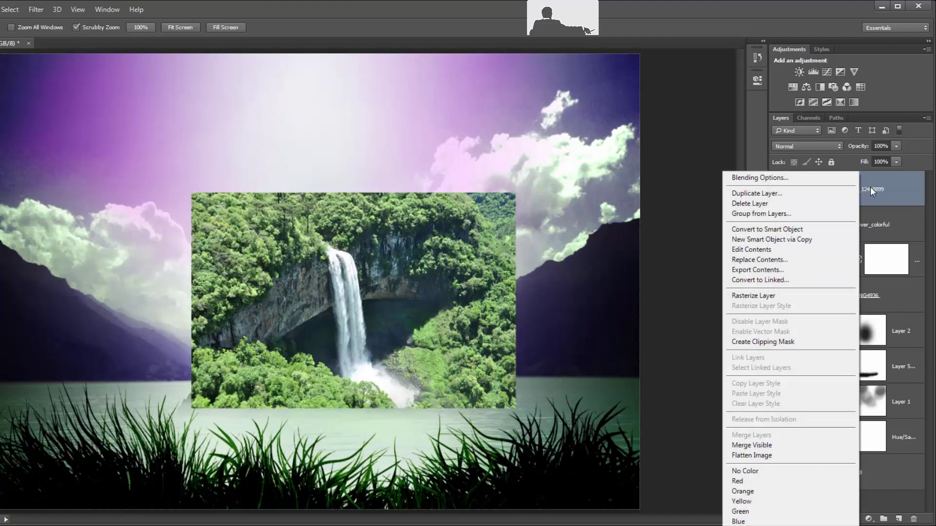
pyautogui.click(769, 296)
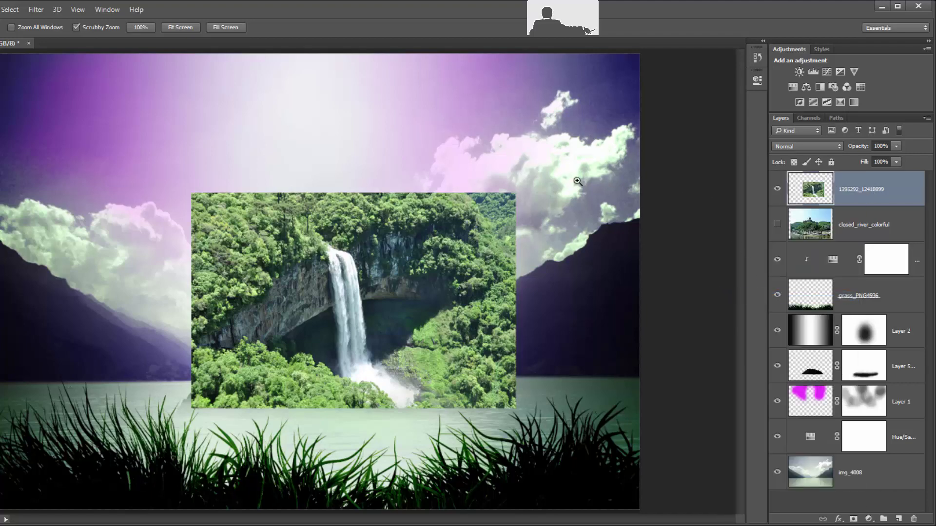
# Scale the waterfall photo to about 77% and add a white layer mask
pyautogui.hotkey('ctrl', 't')
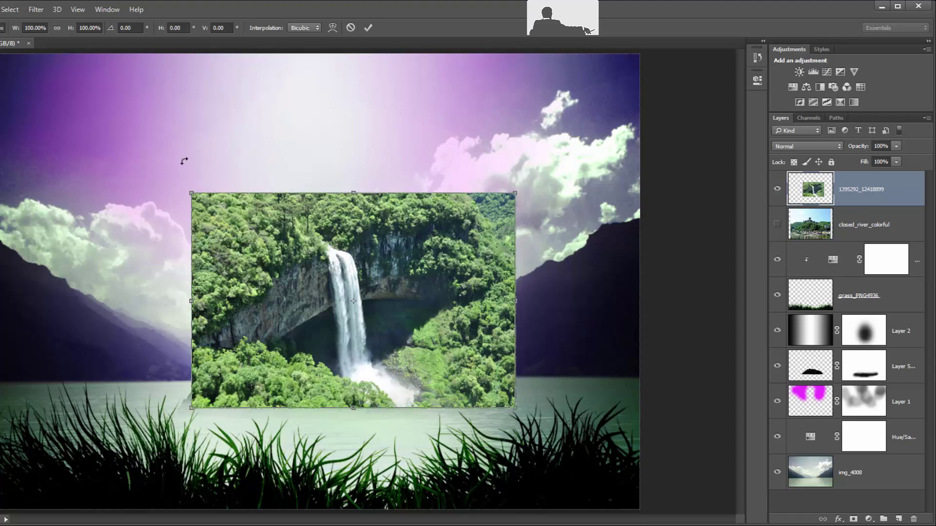
pyautogui.moveTo(193, 192); pyautogui.dragTo(266, 243)
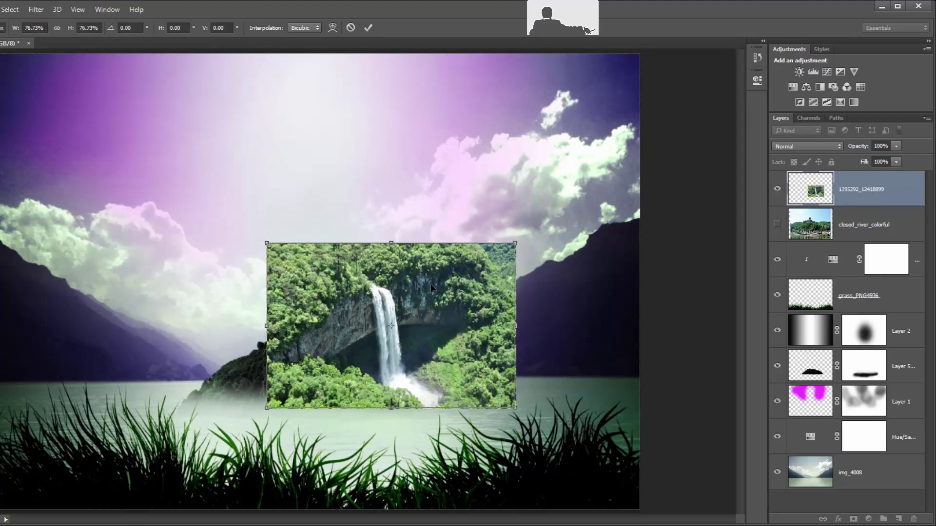
pyautogui.press('Return')
pyautogui.press('z')
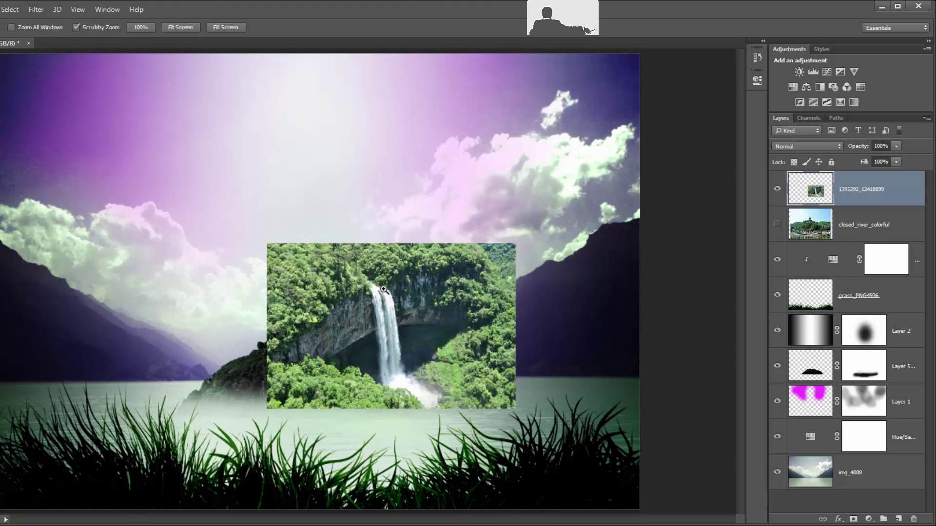
pyautogui.moveTo(406, 291); pyautogui.dragTo(411, 286)
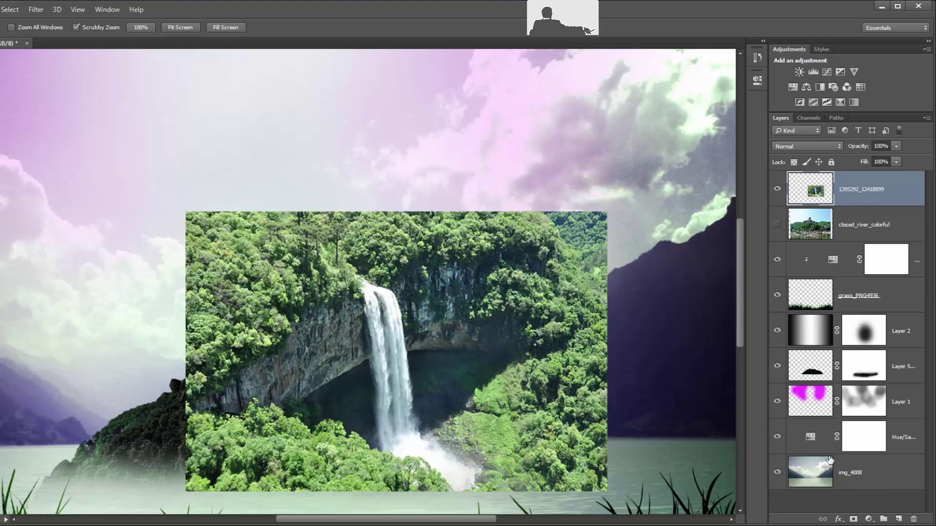
pyautogui.click(853, 519)
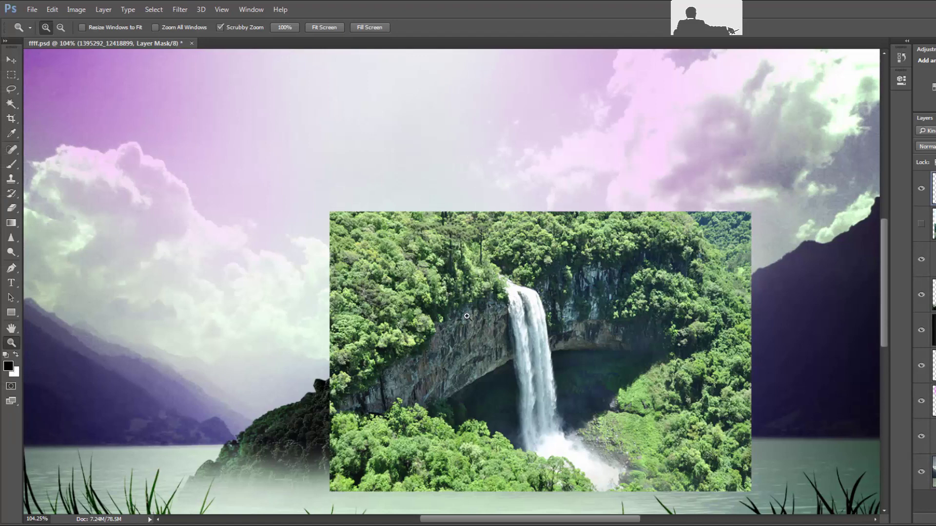
pyautogui.moveTo(881, 290); pyautogui.dragTo(883, 309)
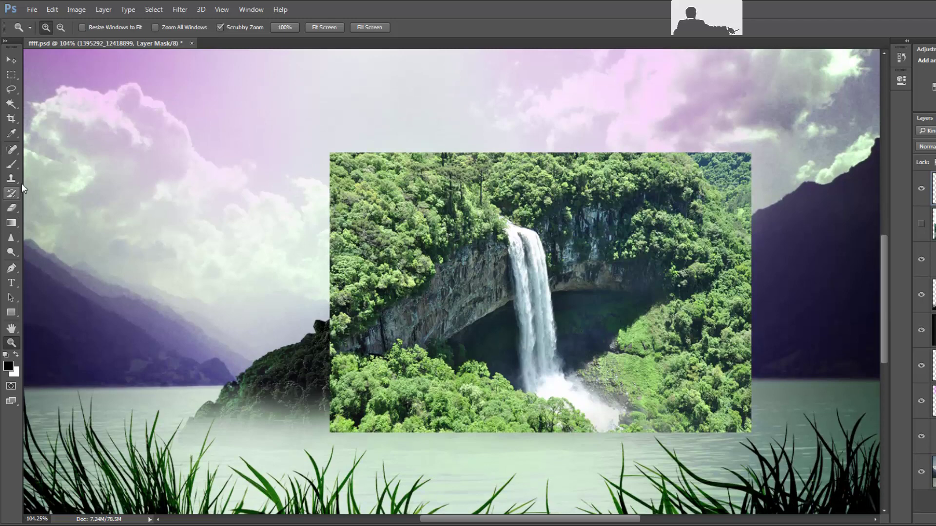
# Set up a large soft brush with raised opacity for the waterfall mask
pyautogui.click(15, 164)
pyautogui.click(237, 28)
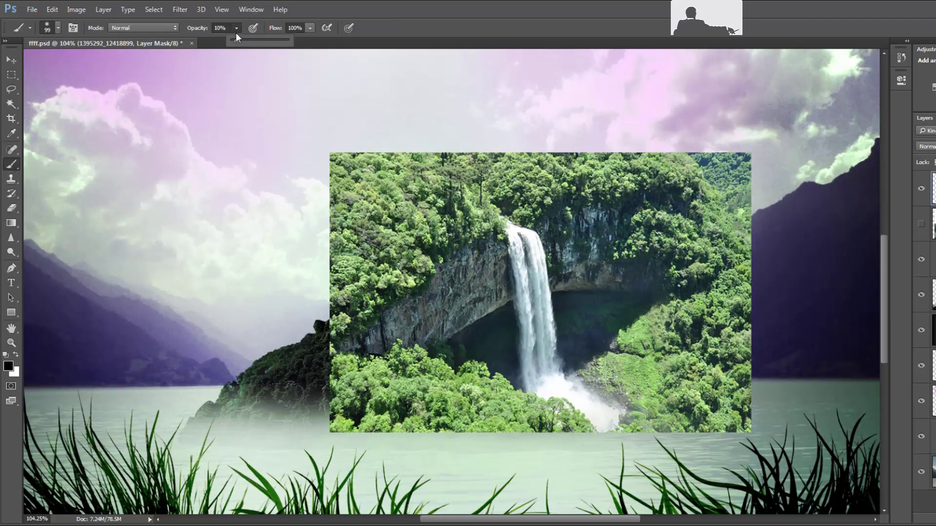
pyautogui.moveTo(235, 43); pyautogui.dragTo(271, 49)
pyautogui.rightClick(389, 310)
pyautogui.moveTo(480, 265); pyautogui.dragTo(483, 266)
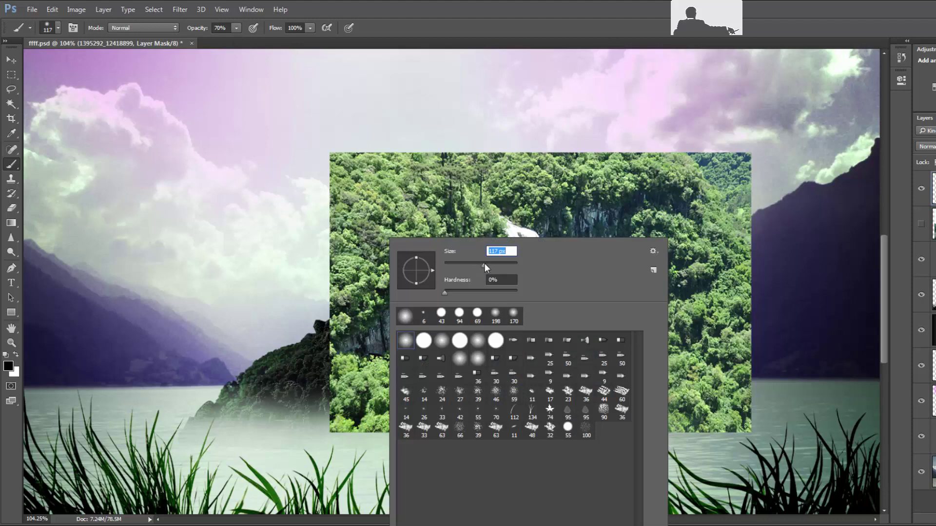
pyautogui.moveTo(490, 263); pyautogui.dragTo(491, 264)
pyautogui.click(302, 219)
# Paint black to fade the photo's left, top and right edges, then shrink it toward 43%
pyautogui.moveTo(303, 219)
pyautogui.mouseDown()
pyautogui.moveTo(309, 320)
pyautogui.moveTo(366, 265)
pyautogui.mouseUp()
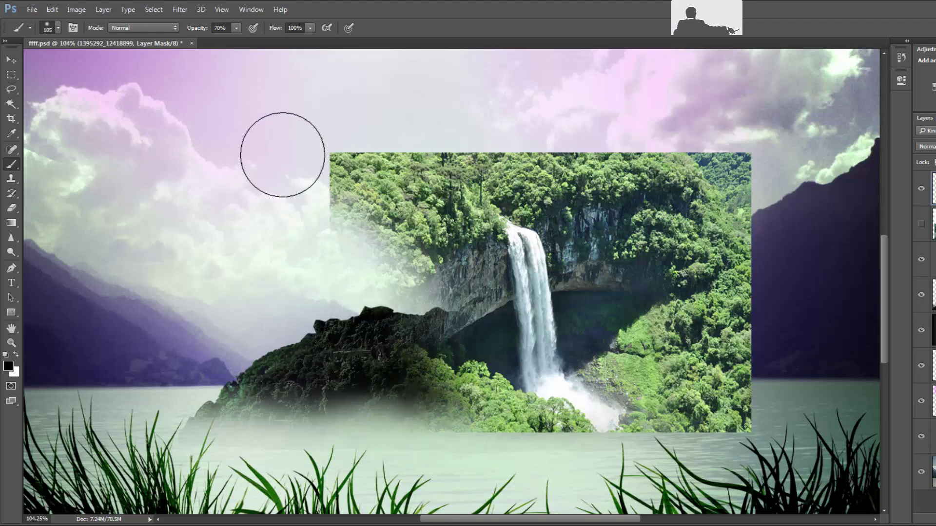
pyautogui.moveTo(282, 152)
pyautogui.mouseDown()
pyautogui.moveTo(326, 163)
pyautogui.moveTo(334, 184)
pyautogui.mouseUp()
pyautogui.rightClick(373, 183)
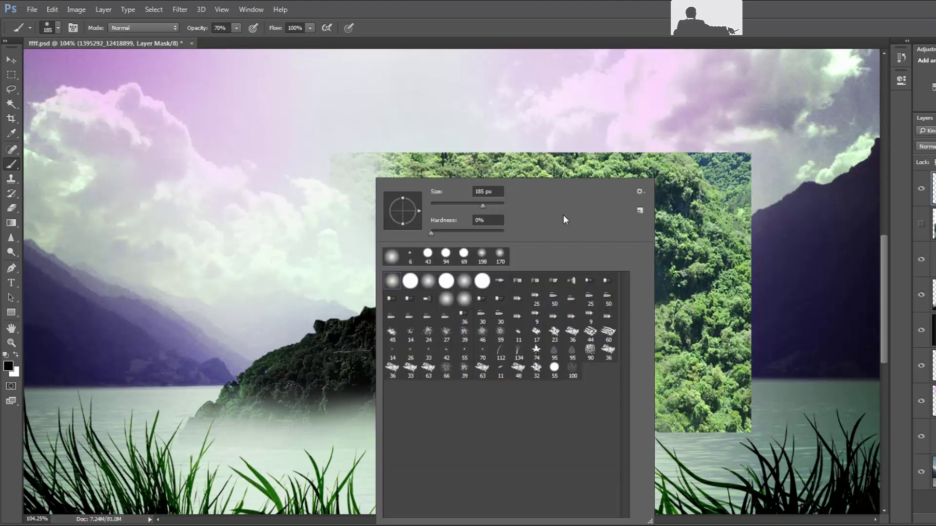
pyautogui.click(341, 214)
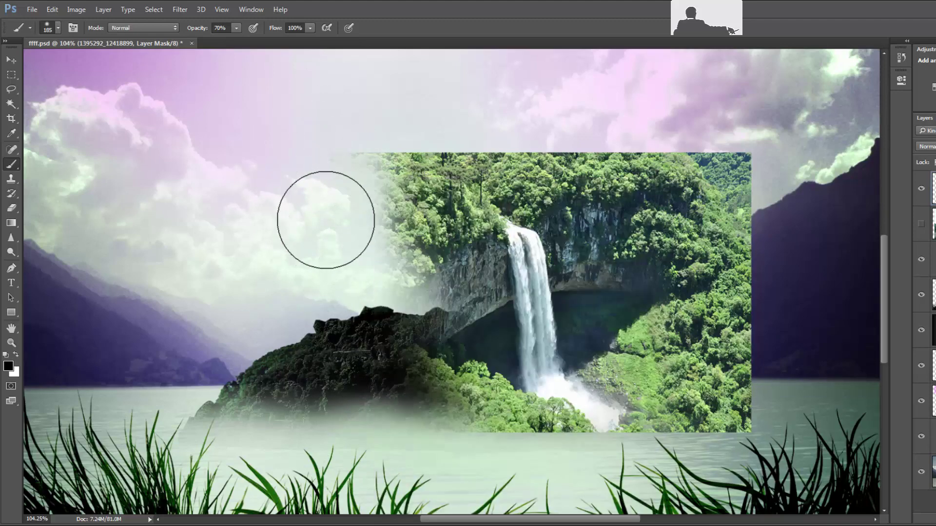
pyautogui.moveTo(328, 104)
pyautogui.mouseDown()
pyautogui.moveTo(481, 119)
pyautogui.moveTo(850, 216)
pyautogui.moveTo(633, 273)
pyautogui.mouseUp()
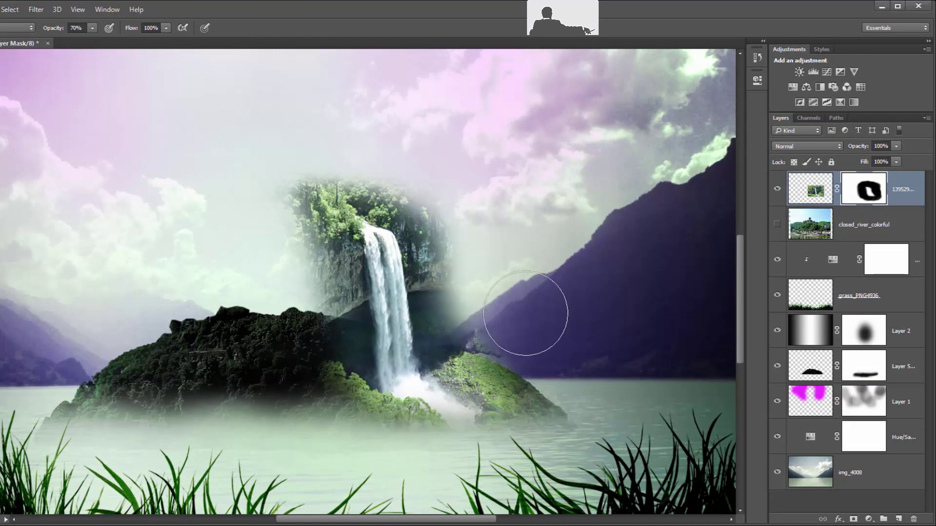
pyautogui.hotkey('ctrl', 't')
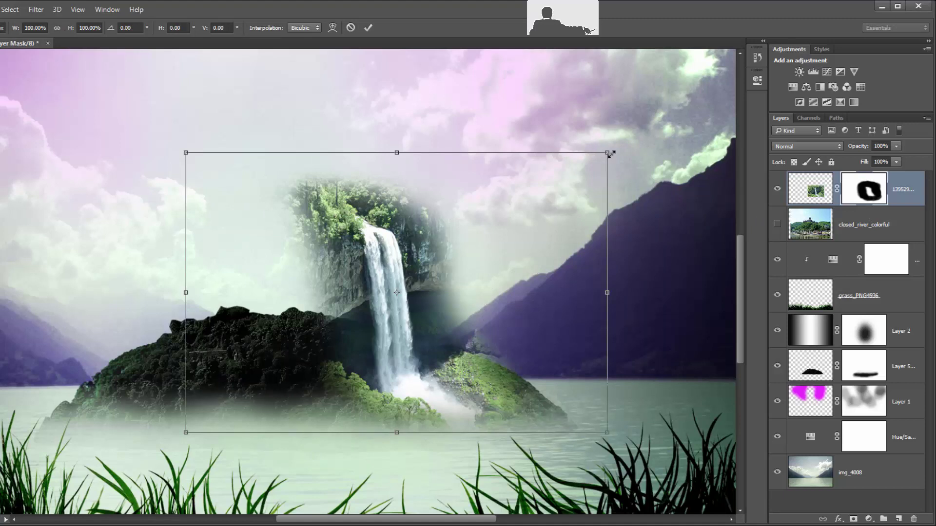
pyautogui.moveTo(607, 153)
pyautogui.mouseDown()
pyautogui.moveTo(349, 292)
pyautogui.moveTo(311, 302)
pyautogui.mouseUp()
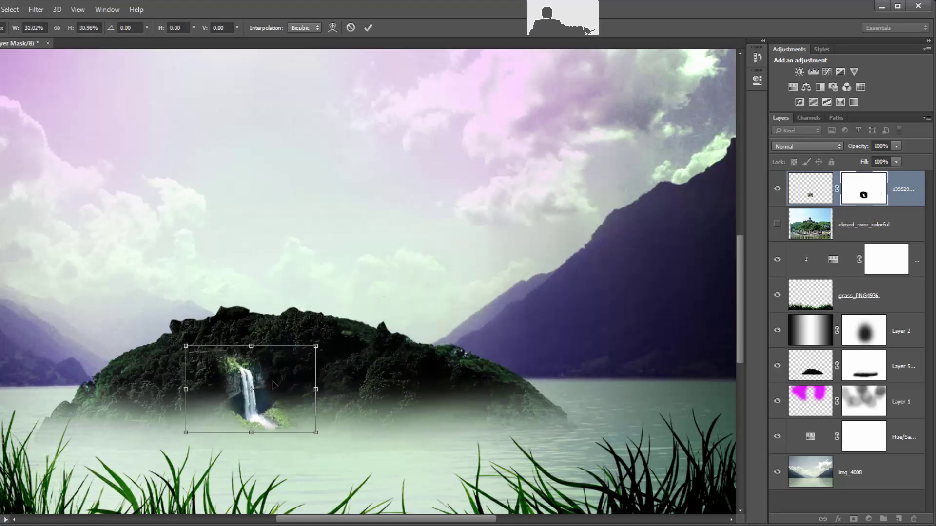
# Shrink the waterfall to about 22% and set it into the island's front slope
pyautogui.moveTo(273, 385)
pyautogui.mouseDown()
pyautogui.moveTo(417, 396)
pyautogui.moveTo(403, 395)
pyautogui.mouseUp()
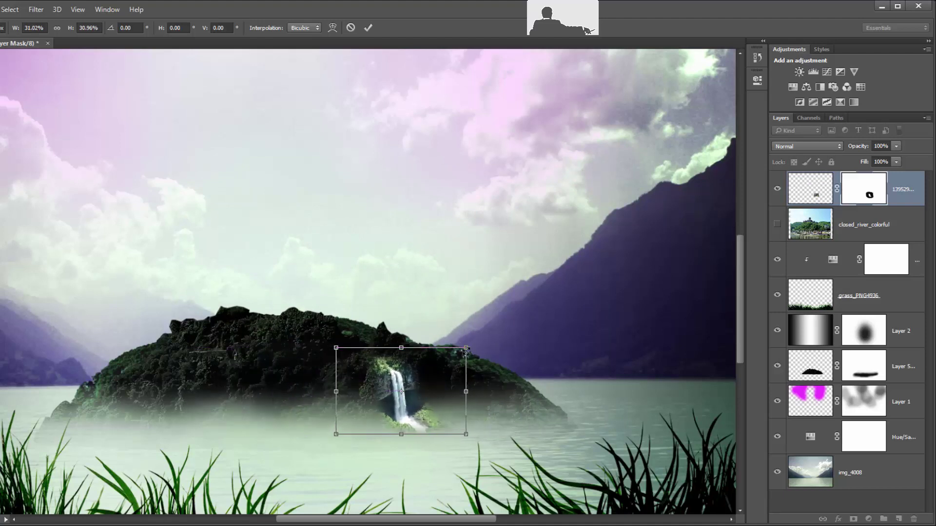
pyautogui.moveTo(467, 349); pyautogui.dragTo(428, 373)
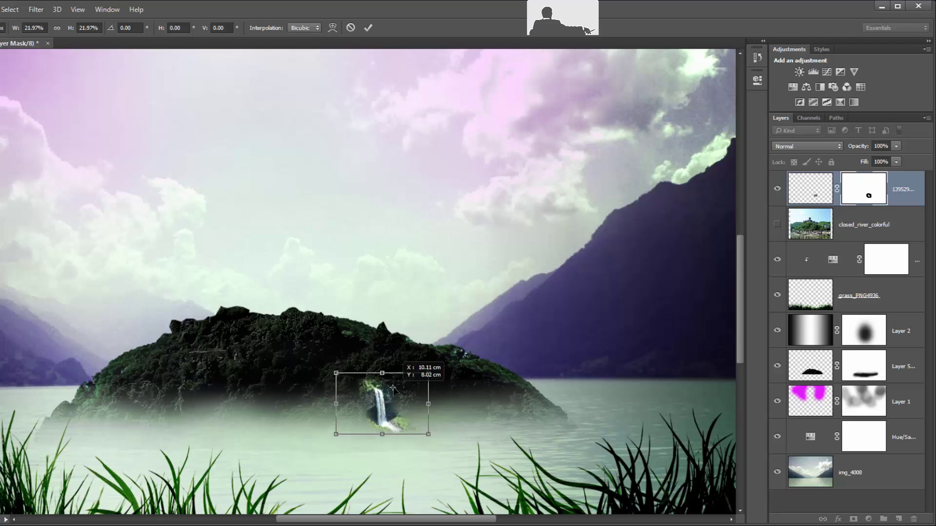
pyautogui.moveTo(382, 405); pyautogui.dragTo(385, 387)
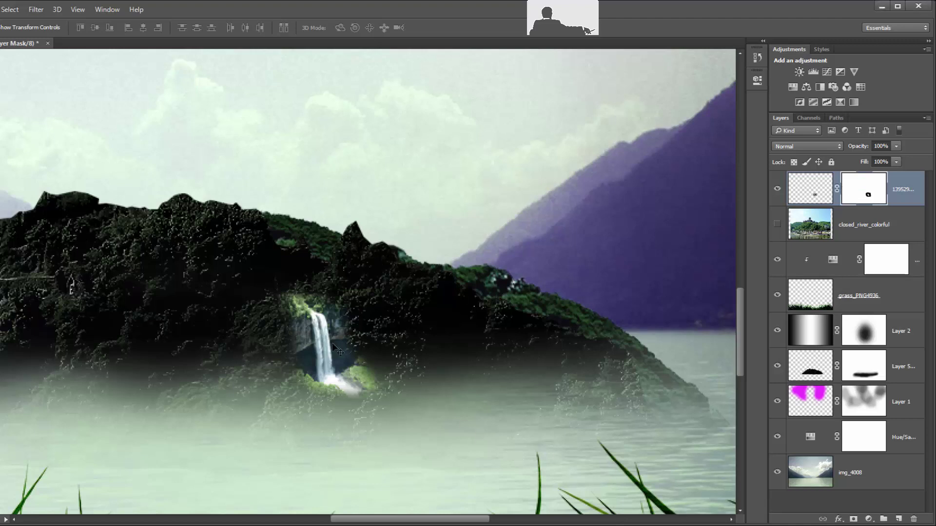
# Shrink the brush to 30 px
pyautogui.press('b')
pyautogui.rightClick(509, 337)
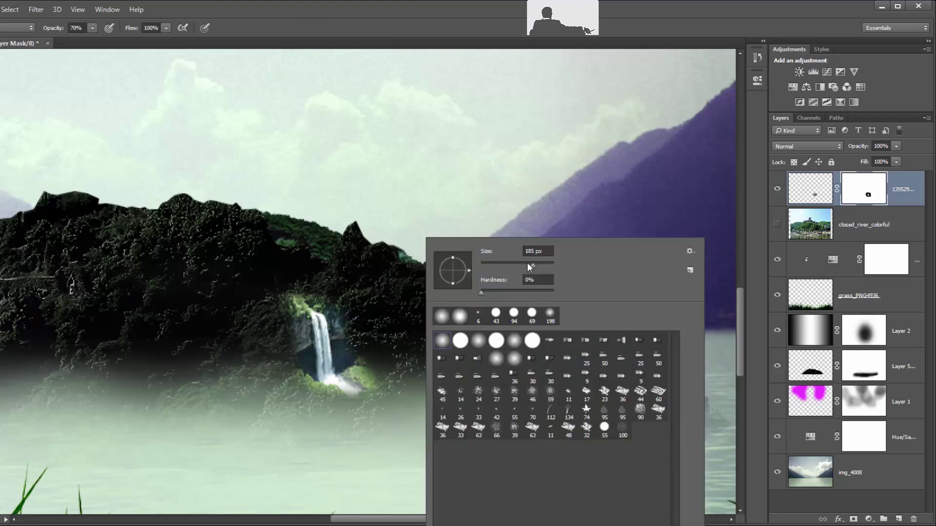
pyautogui.moveTo(505, 264); pyautogui.dragTo(499, 264)
pyautogui.click(380, 372)
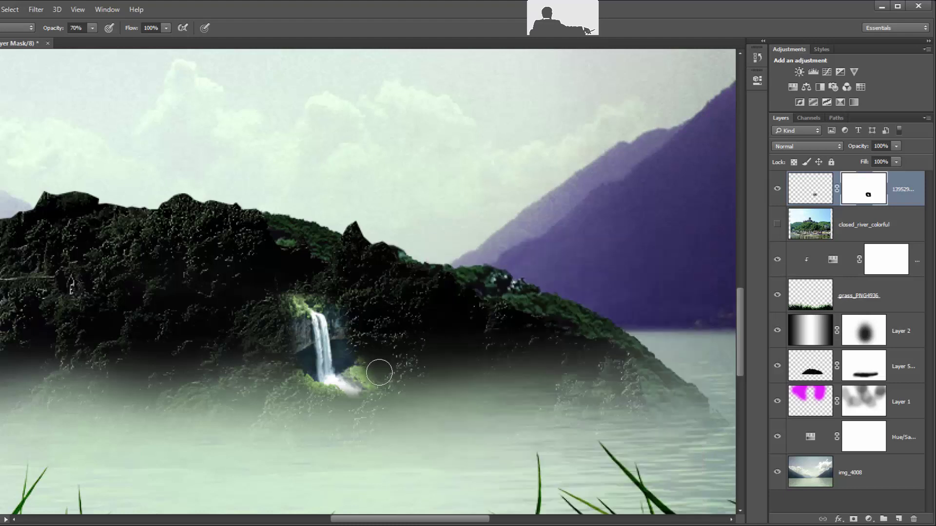
# Lower brush opacity to 10% and target the waterfall layer's image pixels instead of its mask
pyautogui.click(91, 28)
pyautogui.moveTo(87, 44); pyautogui.dragTo(73, 43)
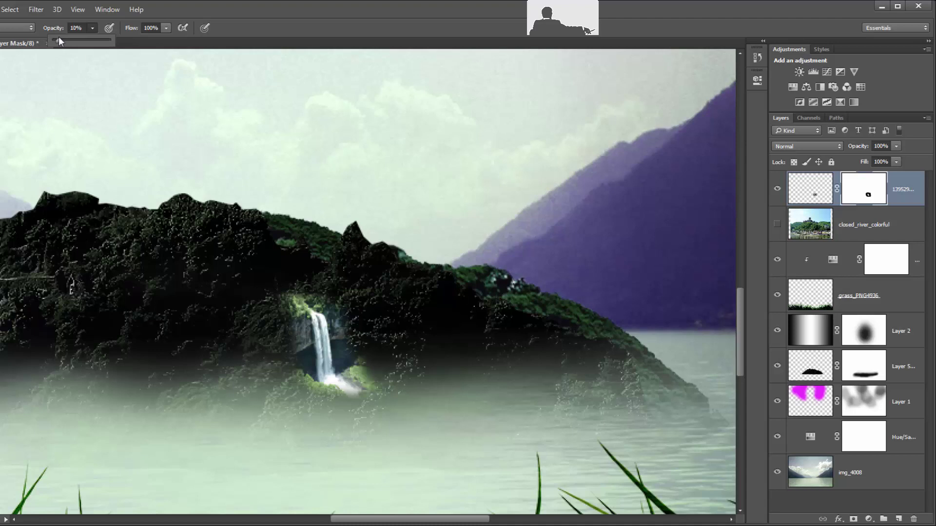
pyautogui.click(377, 359)
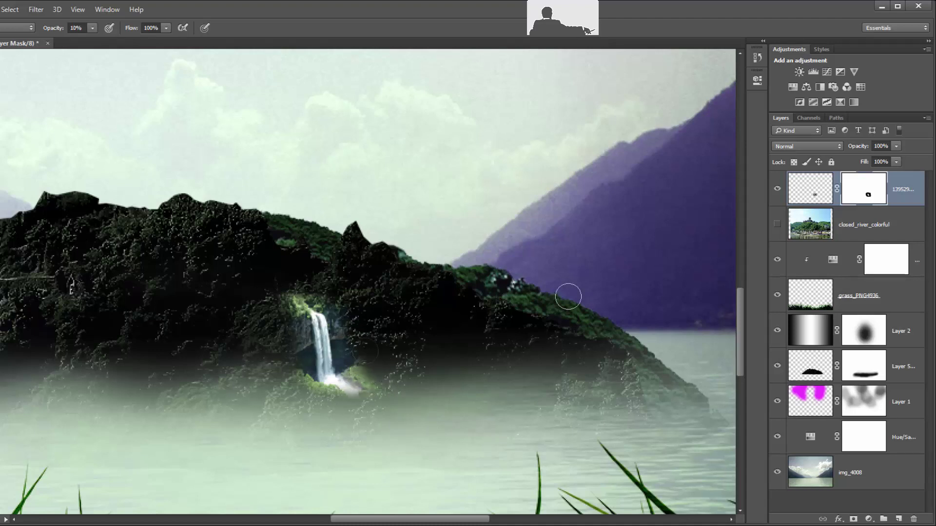
pyautogui.click(812, 191)
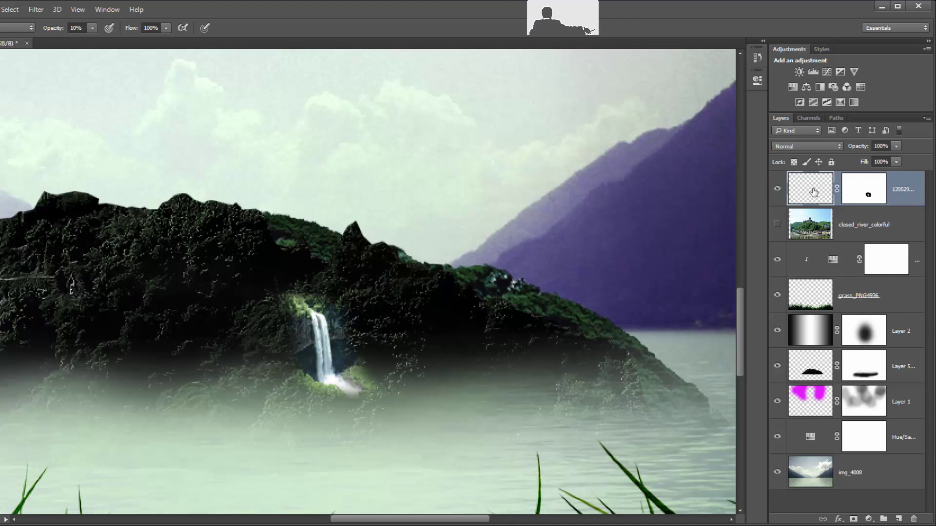
# Apply Levels to the waterfall layer with the black input point raised to 28
pyautogui.hotkey('ctrl', 'l')
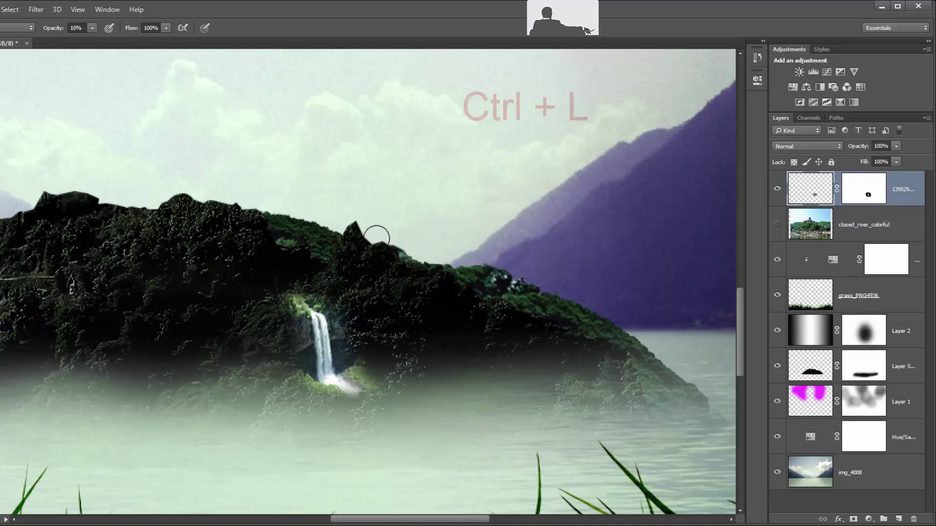
pyautogui.hotkey('ctrl', 'l')
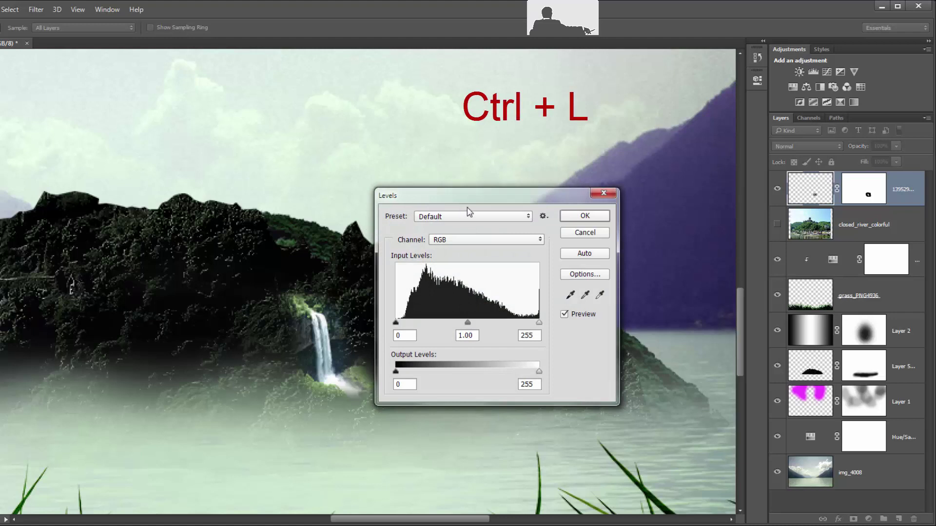
pyautogui.moveTo(479, 204); pyautogui.dragTo(491, 122)
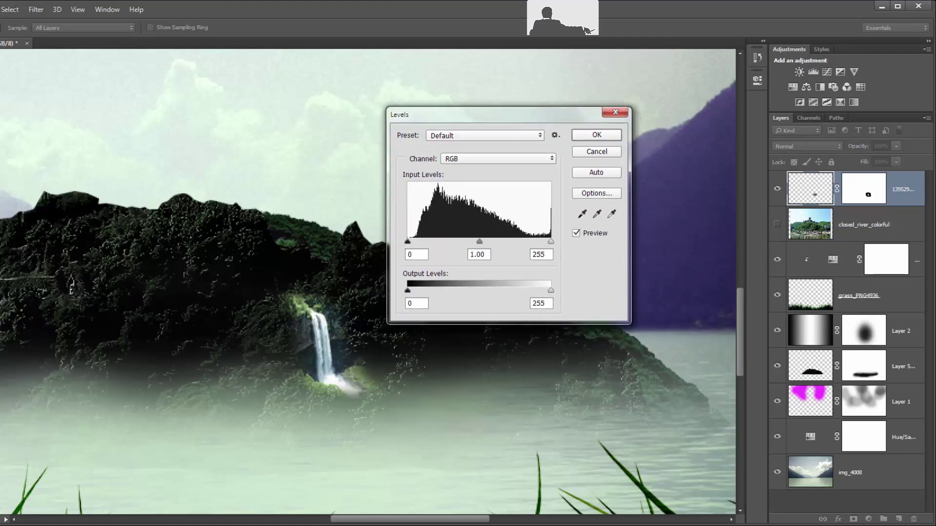
pyautogui.moveTo(486, 113); pyautogui.dragTo(502, 139)
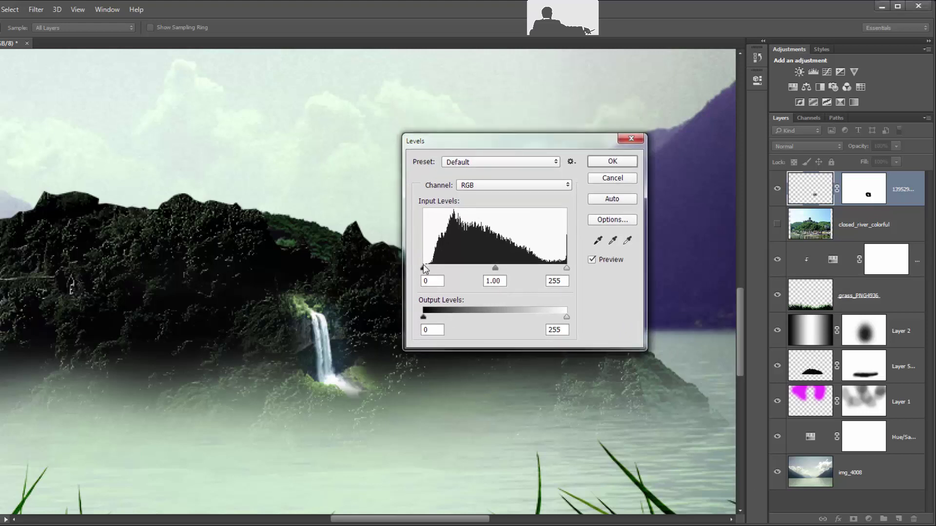
pyautogui.moveTo(425, 269); pyautogui.dragTo(439, 270)
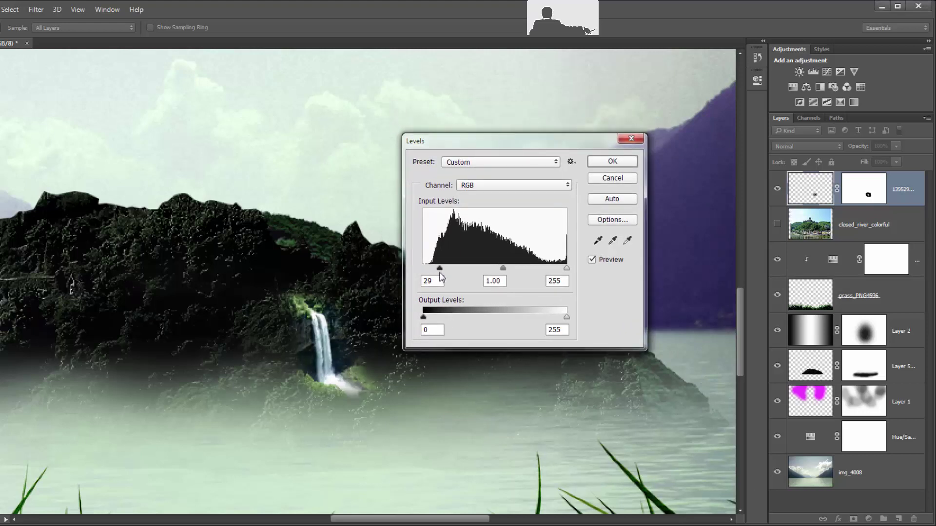
pyautogui.click(440, 280)
pyautogui.moveTo(476, 141); pyautogui.dragTo(370, 134)
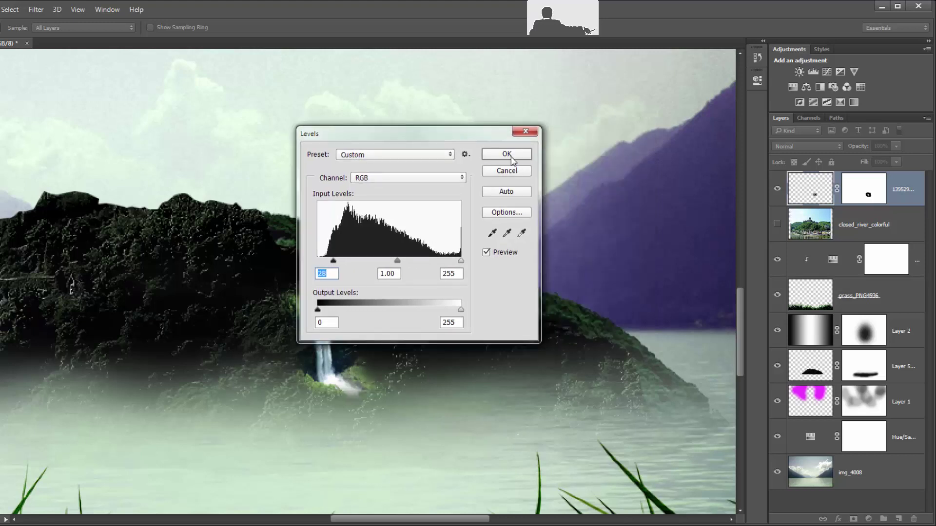
pyautogui.click(509, 155)
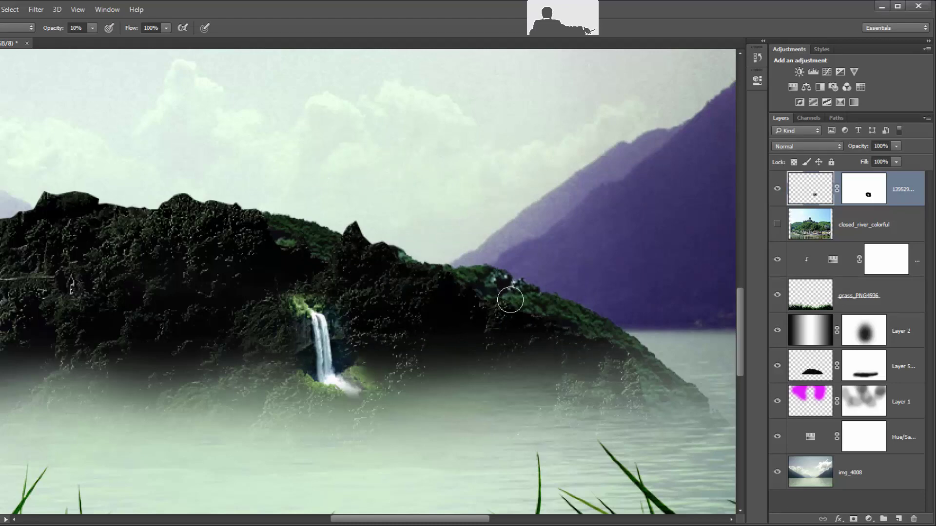
# Zoom out to the full scene and lower Layer 1's purple glow to 28% opacity
pyautogui.press('z')
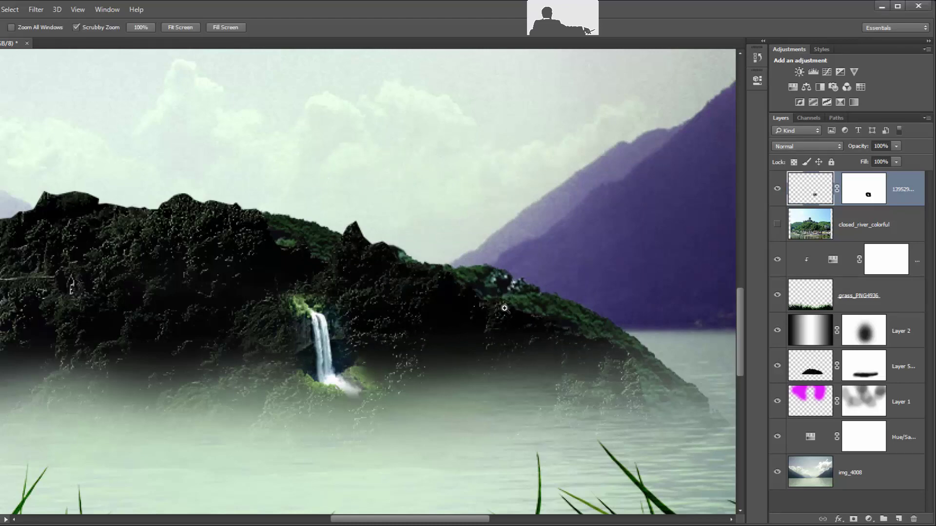
pyautogui.moveTo(504, 307)
pyautogui.mouseDown()
pyautogui.moveTo(454, 309)
pyautogui.moveTo(513, 294)
pyautogui.mouseUp()
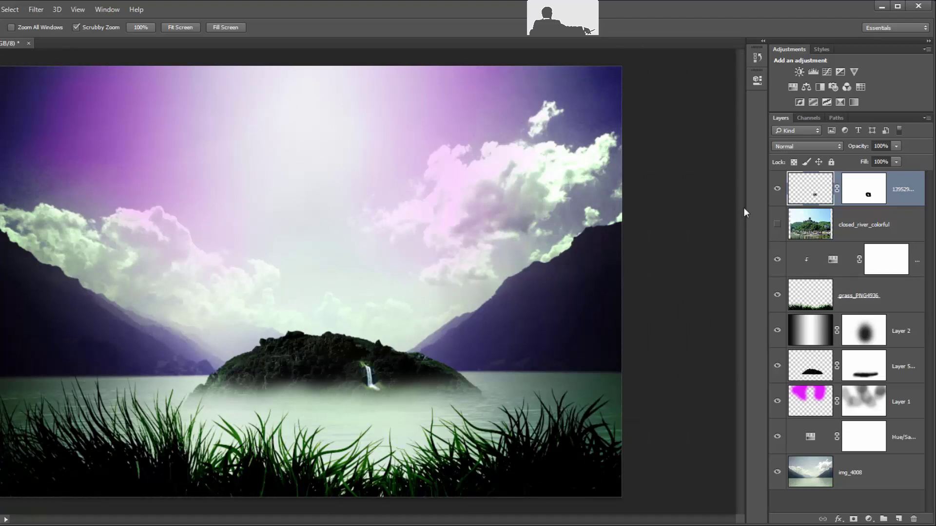
pyautogui.click(897, 146)
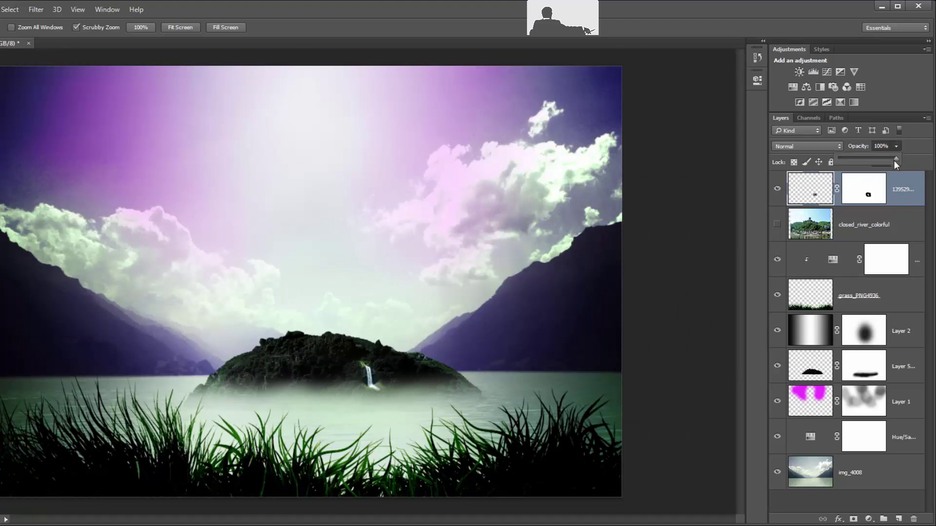
pyautogui.moveTo(879, 161); pyautogui.dragTo(867, 160)
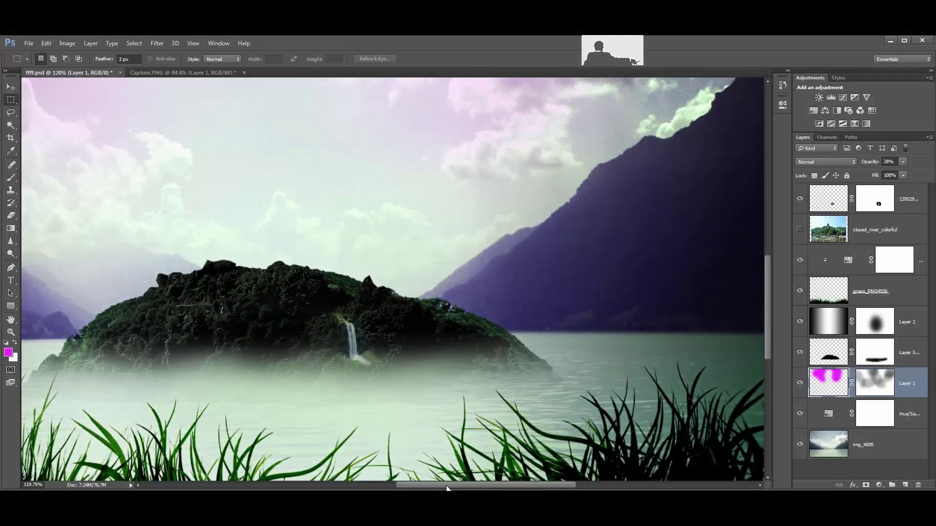
pyautogui.moveTo(452, 484); pyautogui.dragTo(434, 484)
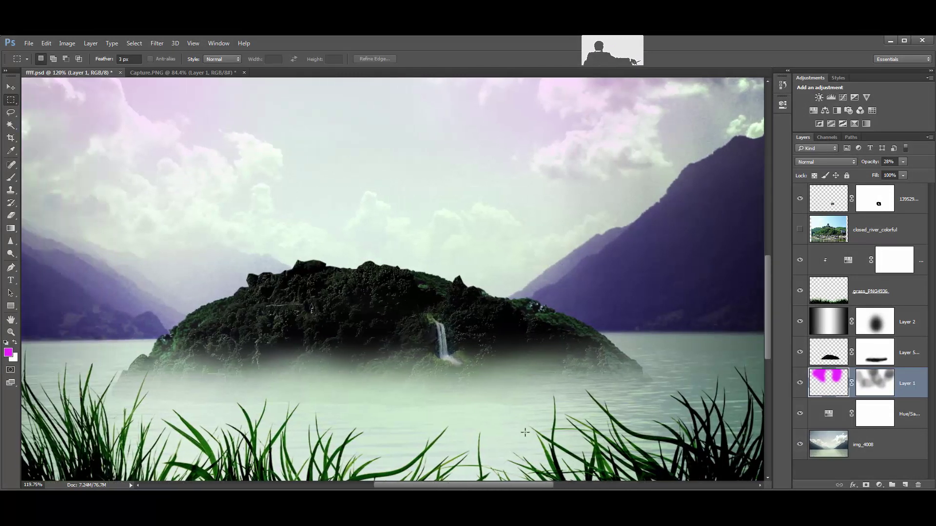
# Place the Capture cliff image into the composition, shrunk to about 21% over the island
pyautogui.hotkey('alt', 'Tab')
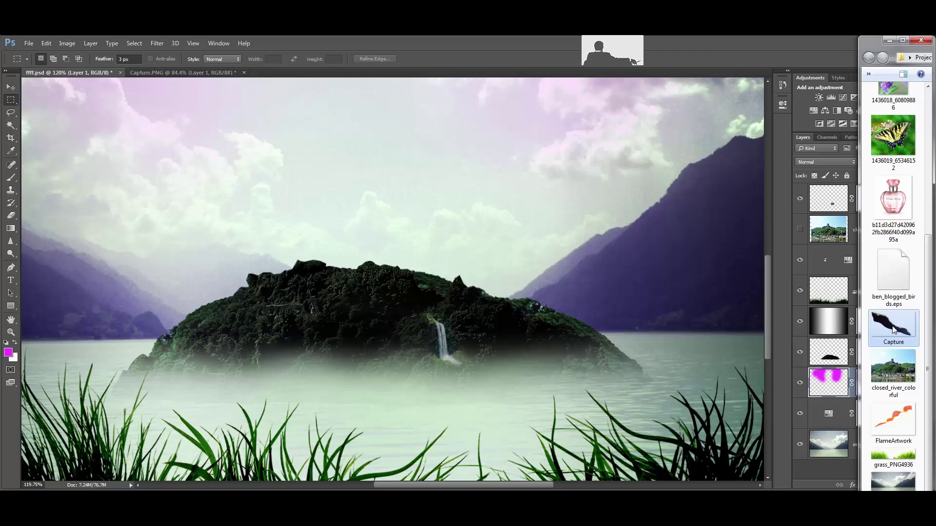
pyautogui.moveTo(889, 330); pyautogui.dragTo(544, 273)
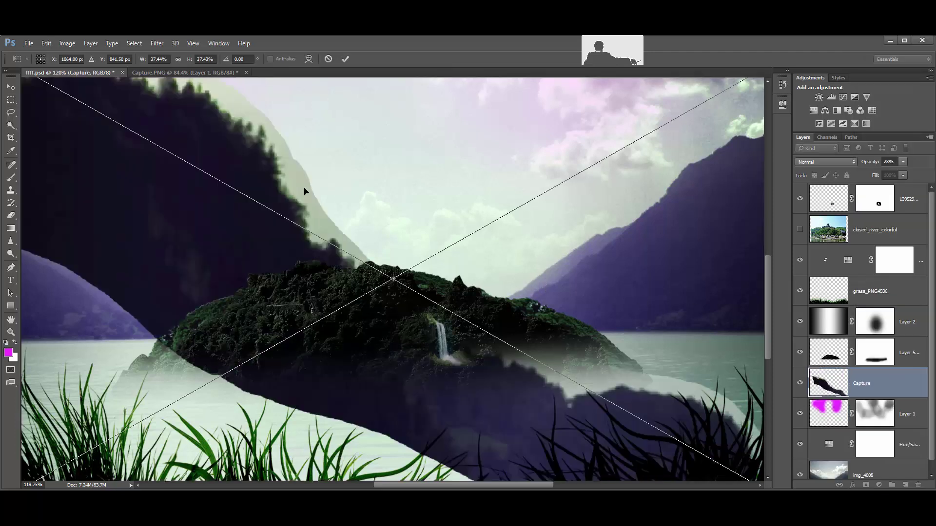
pyautogui.moveTo(371, 196); pyautogui.dragTo(599, 334)
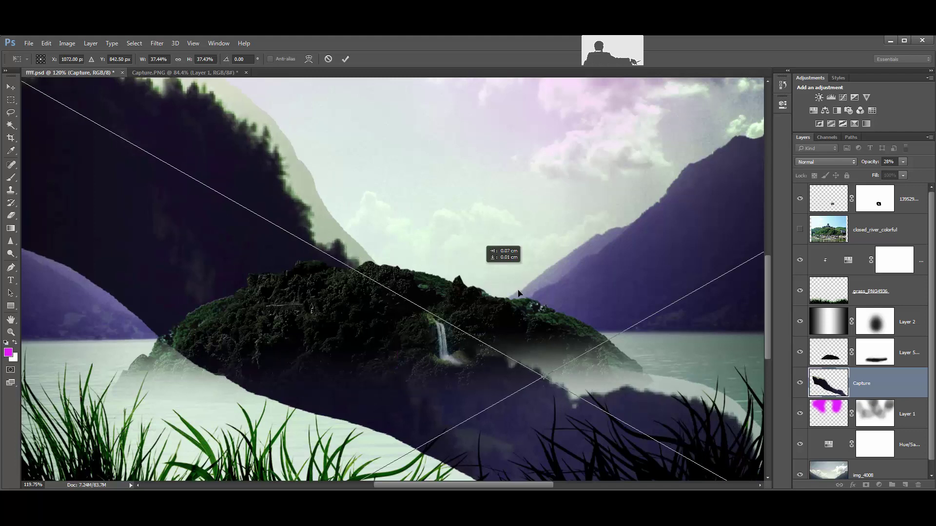
pyautogui.moveTo(62, 97); pyautogui.dragTo(543, 372)
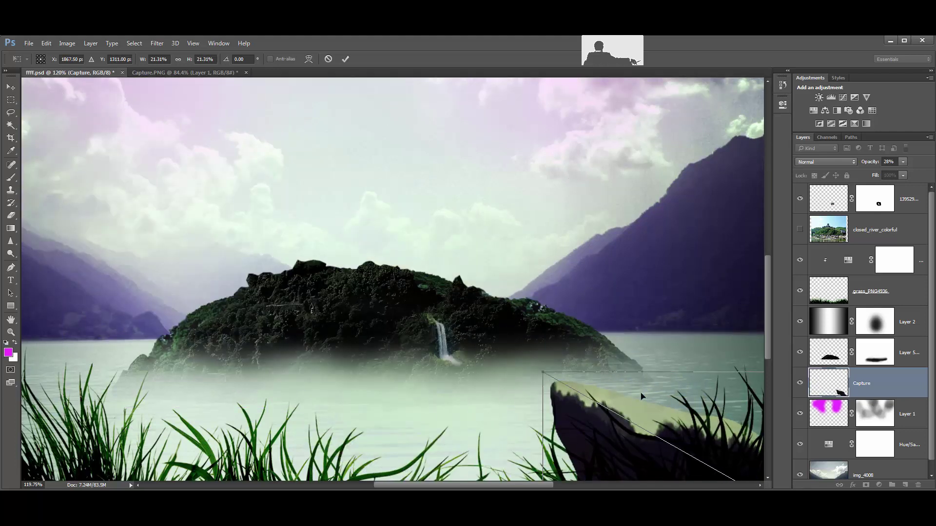
pyautogui.moveTo(641, 396); pyautogui.dragTo(277, 169)
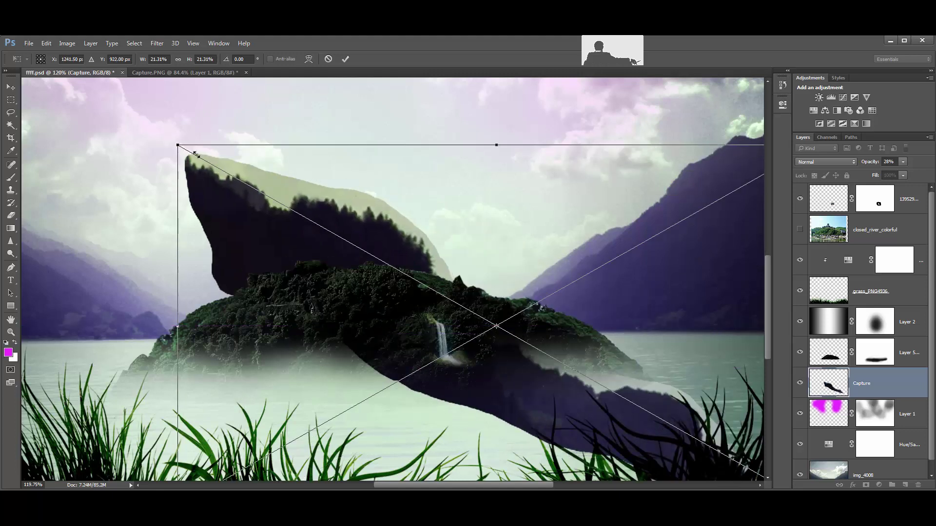
# Scale the cliff to 7.53%, tilt it -6.57° onto the island's right ridge, and commit
pyautogui.moveTo(195, 154); pyautogui.dragTo(565, 365)
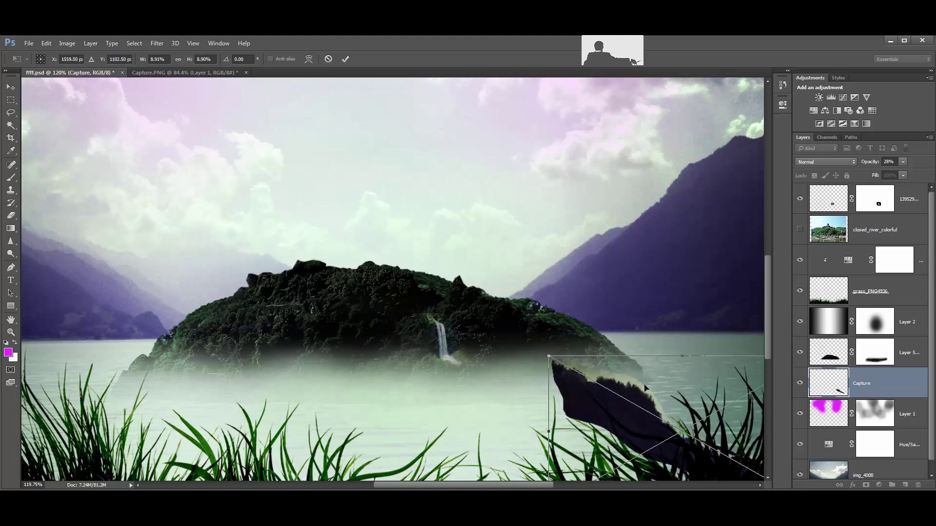
pyautogui.moveTo(646, 387); pyautogui.dragTo(458, 233)
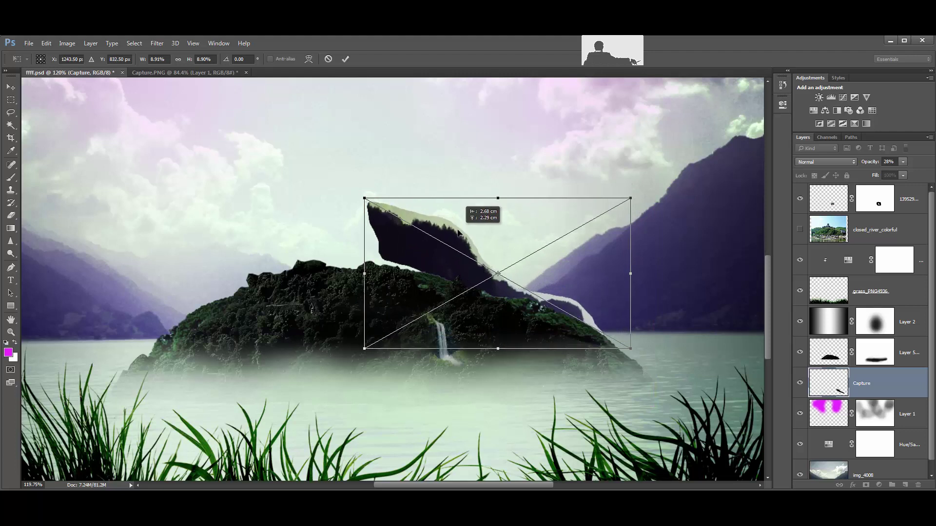
pyautogui.moveTo(364, 196); pyautogui.dragTo(406, 221)
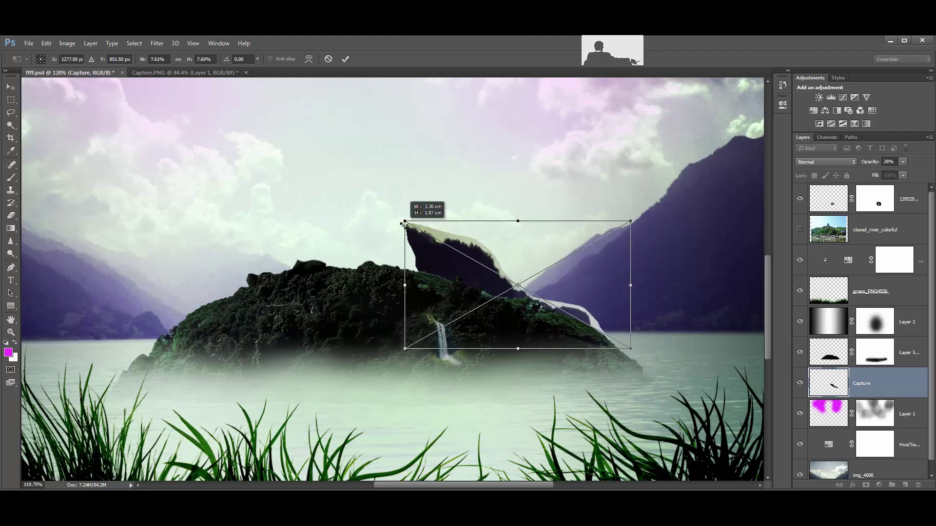
pyautogui.moveTo(483, 257); pyautogui.dragTo(474, 242)
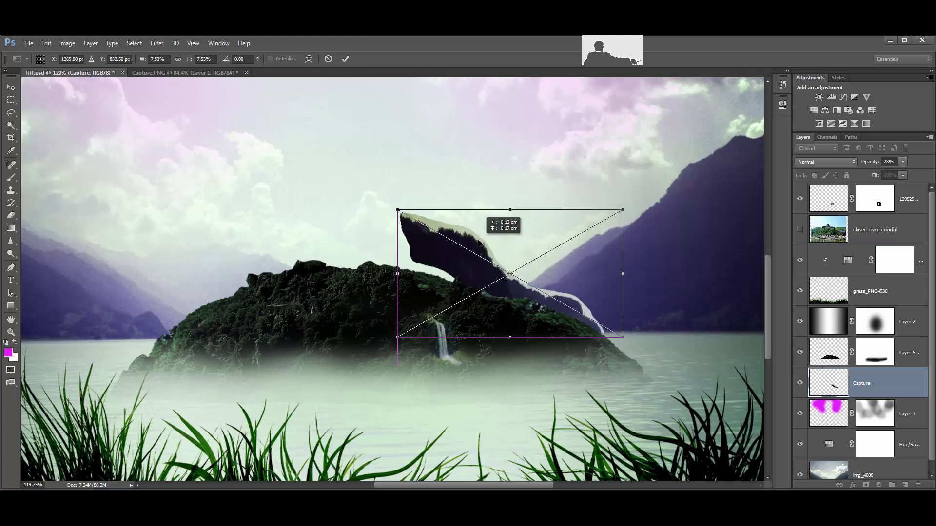
pyautogui.moveTo(630, 352); pyautogui.dragTo(643, 341)
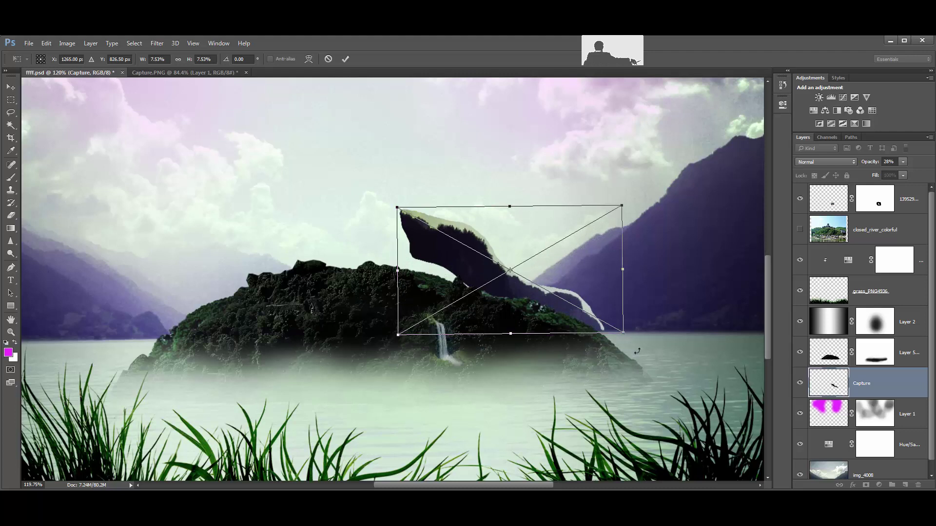
pyautogui.moveTo(502, 277)
pyautogui.mouseDown()
pyautogui.moveTo(496, 291)
pyautogui.moveTo(494, 281)
pyautogui.mouseUp()
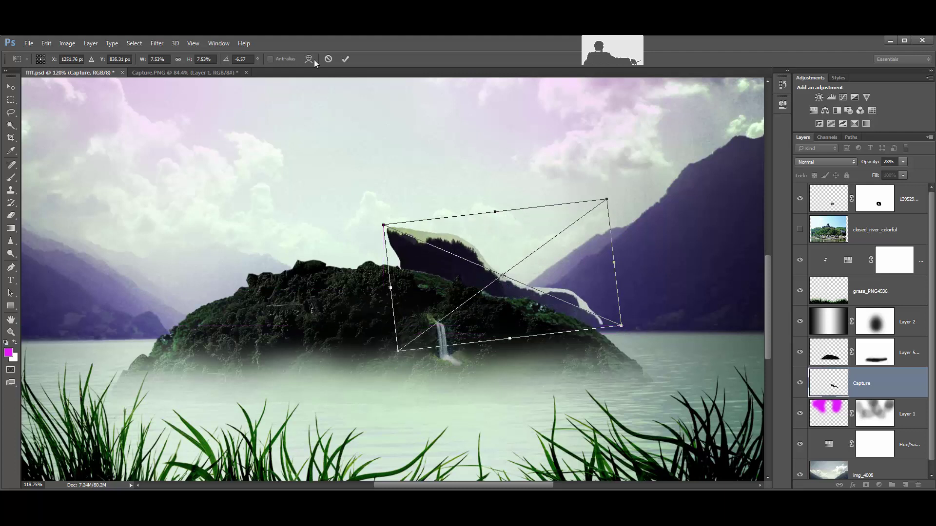
pyautogui.click(345, 59)
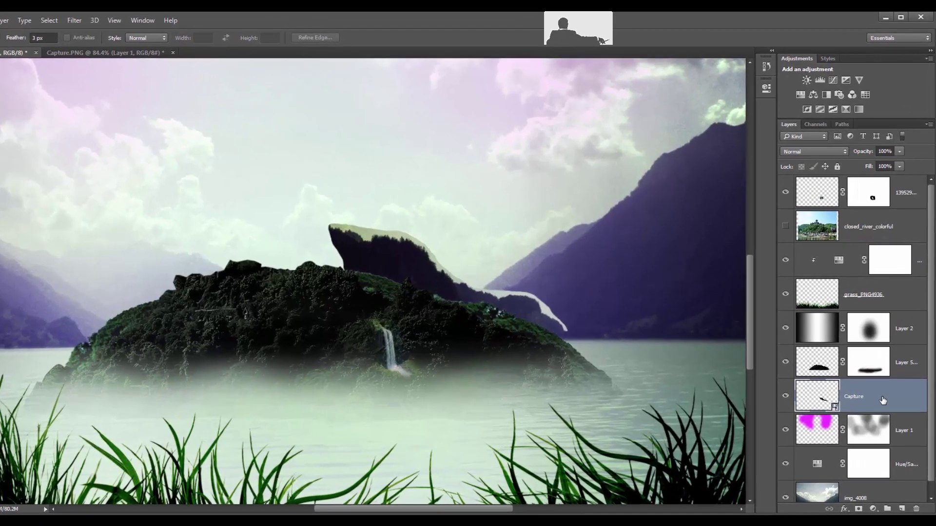
# Rasterize the Capture cliff layer and zoom in on its edges
pyautogui.rightClick(891, 383)
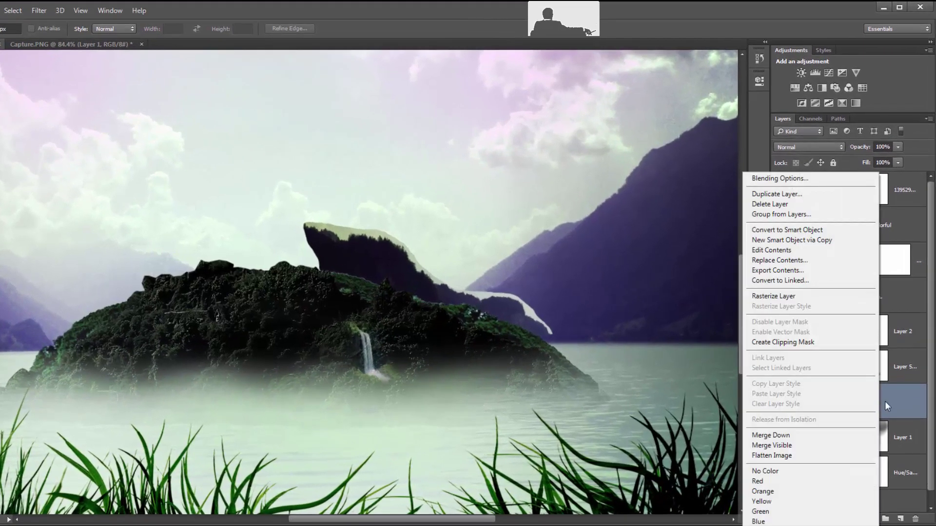
pyautogui.click(775, 296)
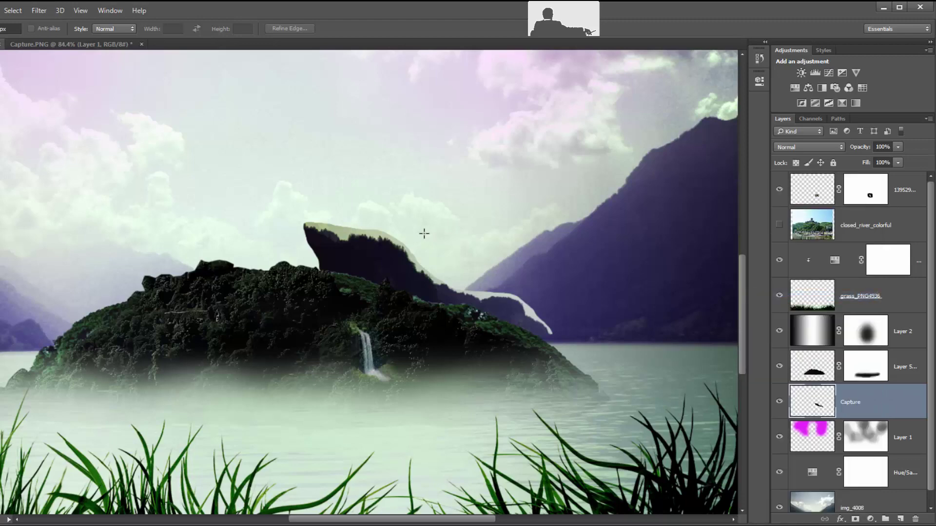
pyautogui.press('z')
pyautogui.click(370, 246)
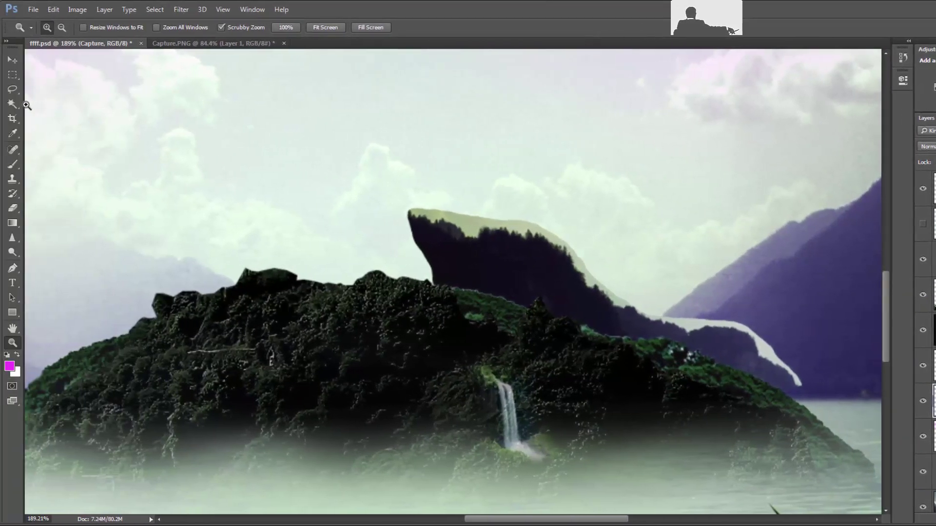
# Magic Wand and delete the pale strips on the right slope, ridge top and cliff top
pyautogui.click(12, 104)
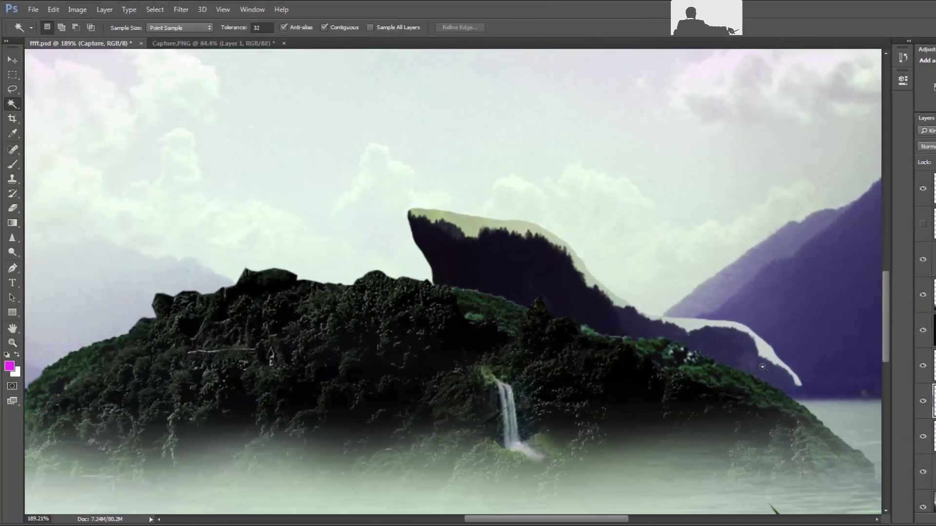
pyautogui.click(688, 326)
pyautogui.press('Delete')
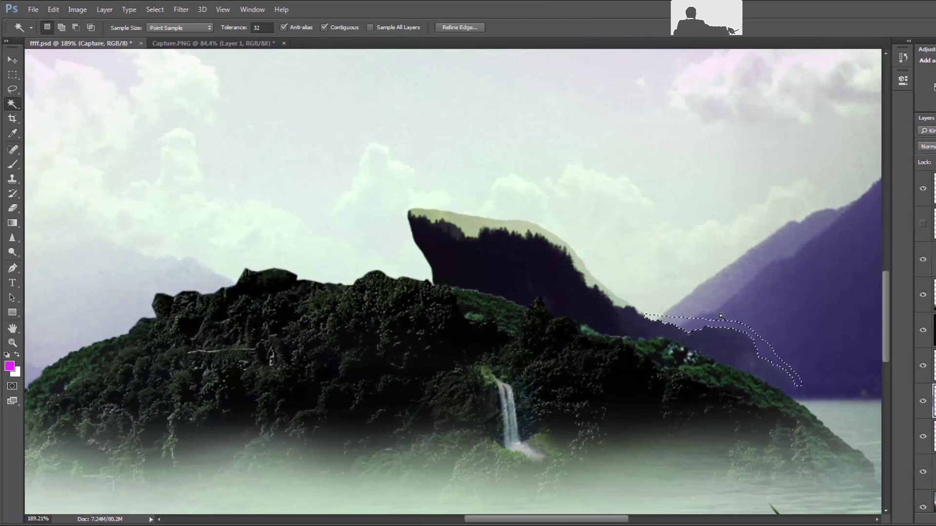
pyautogui.hotkey('ctrl', 'd')
pyautogui.click(620, 302)
pyautogui.press('Delete')
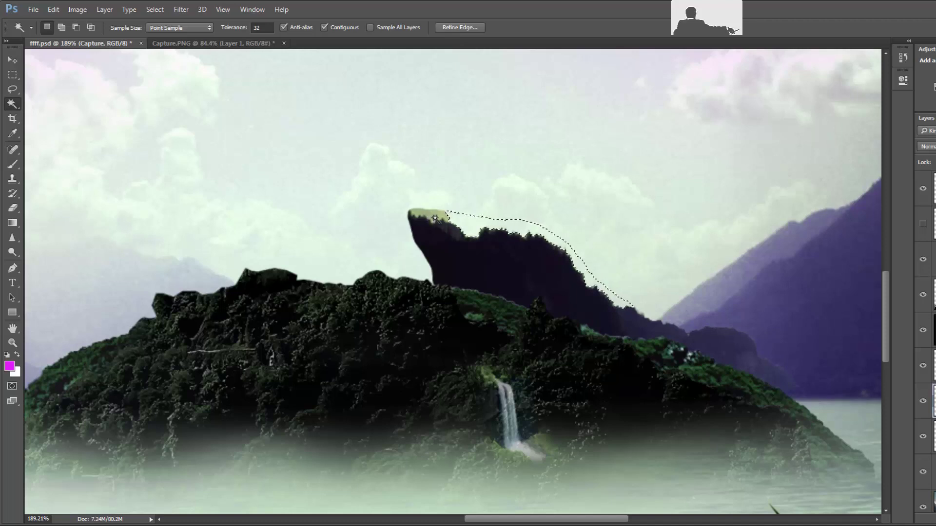
pyautogui.click(427, 214)
pyautogui.press('Delete')
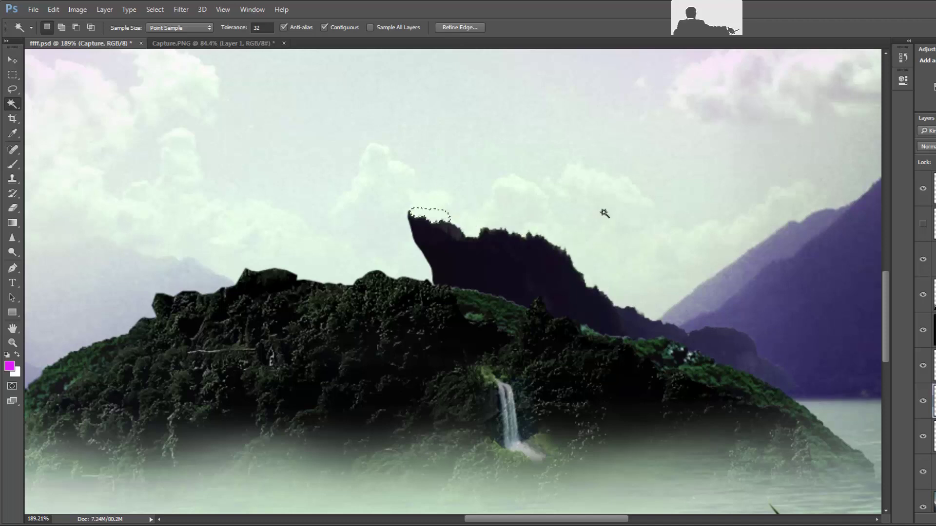
pyautogui.click(13, 74)
pyautogui.hotkey('ctrl', 'd')
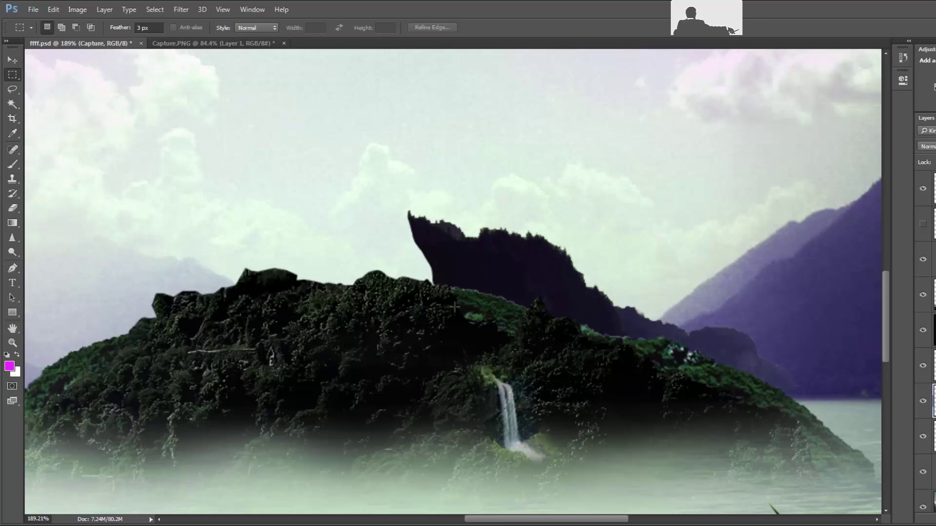
# Apply Levels to the Capture ridge layer with black input 7 and midtones 1.19
pyautogui.hotkey('ctrl', 'l')
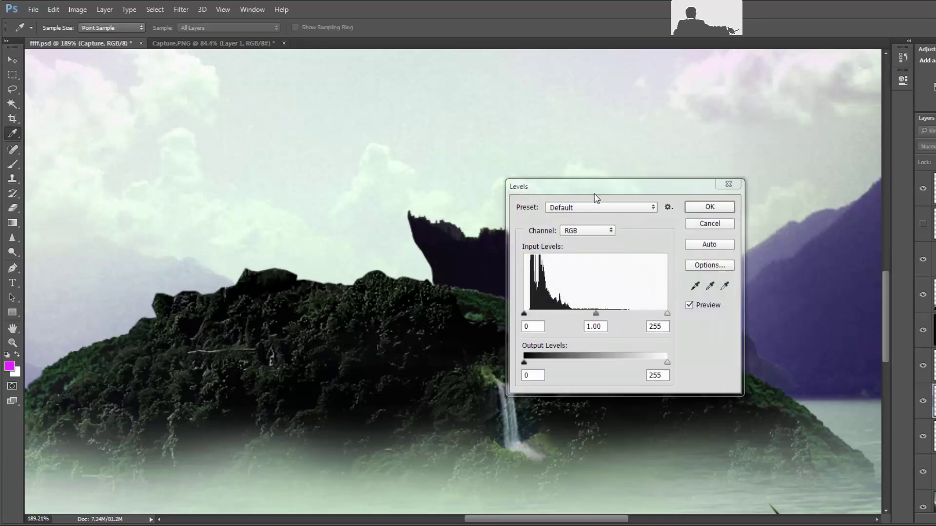
pyautogui.moveTo(594, 191); pyautogui.dragTo(608, 192)
pyautogui.moveTo(538, 317); pyautogui.dragTo(539, 318)
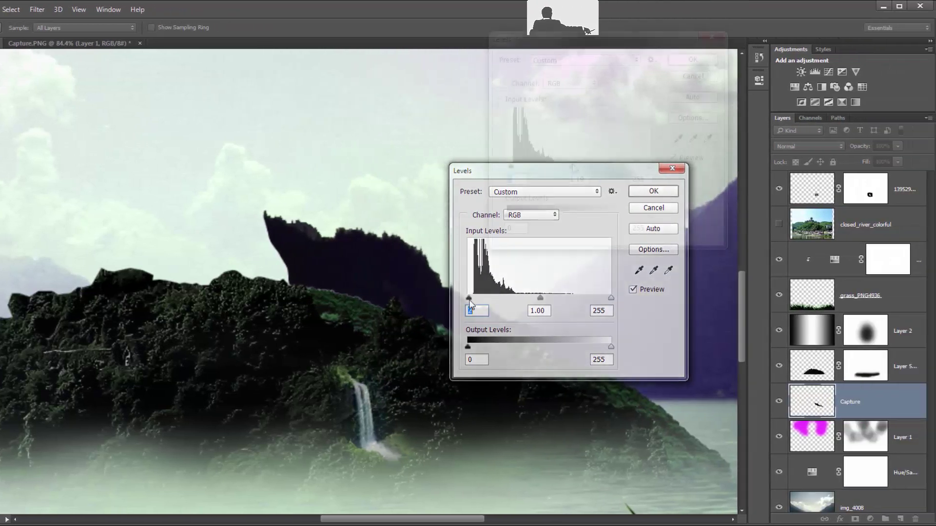
pyautogui.moveTo(623, 39); pyautogui.dragTo(371, 128)
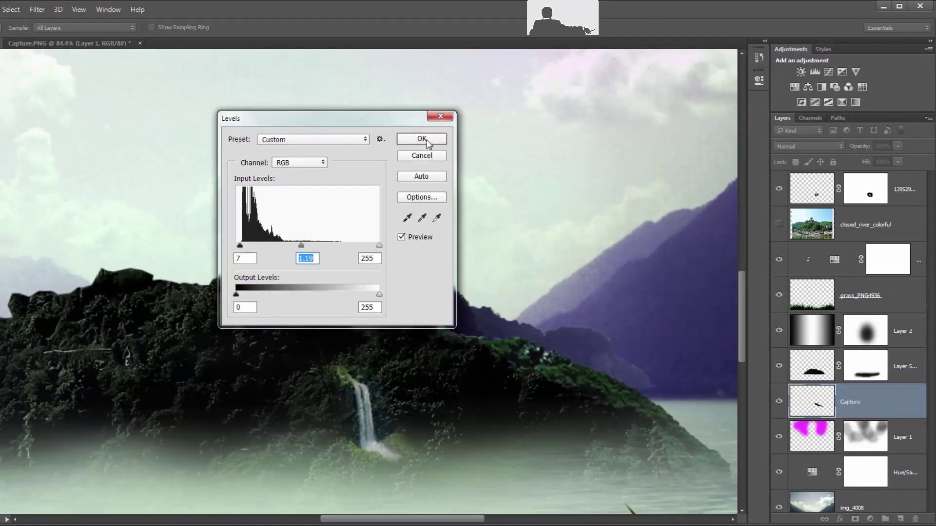
pyautogui.click(422, 139)
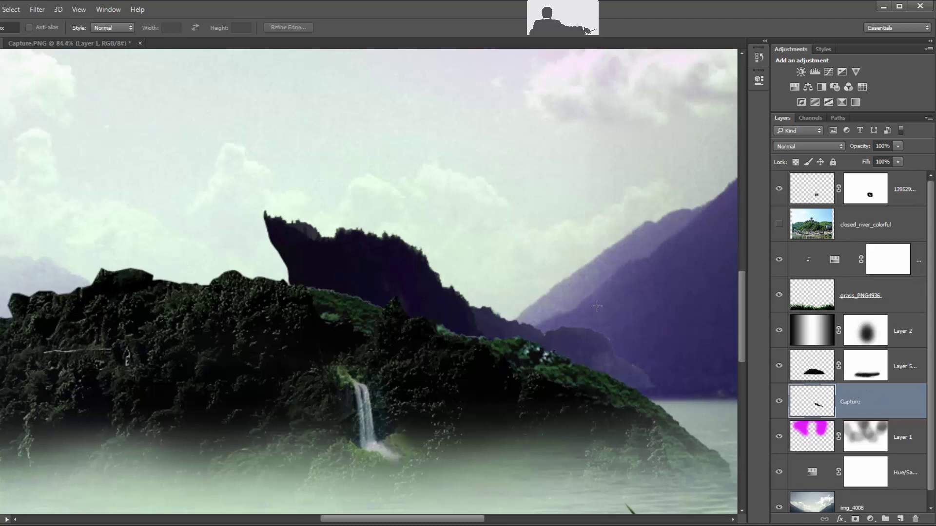
# Rotate the Capture ridge to about -3.56°, shift it slightly down-left, and commit
pyautogui.press('z')
pyautogui.moveTo(574, 317); pyautogui.dragTo(541, 330)
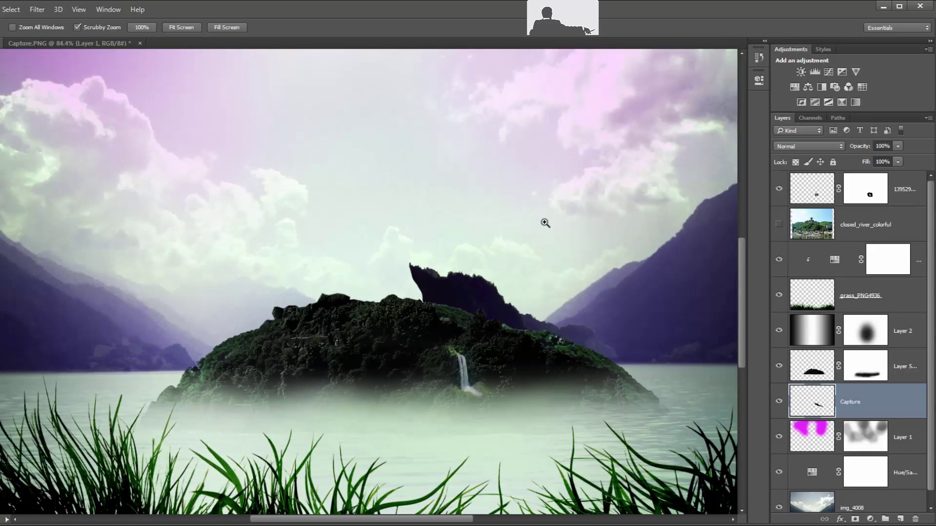
pyautogui.hotkey('ctrl', 't')
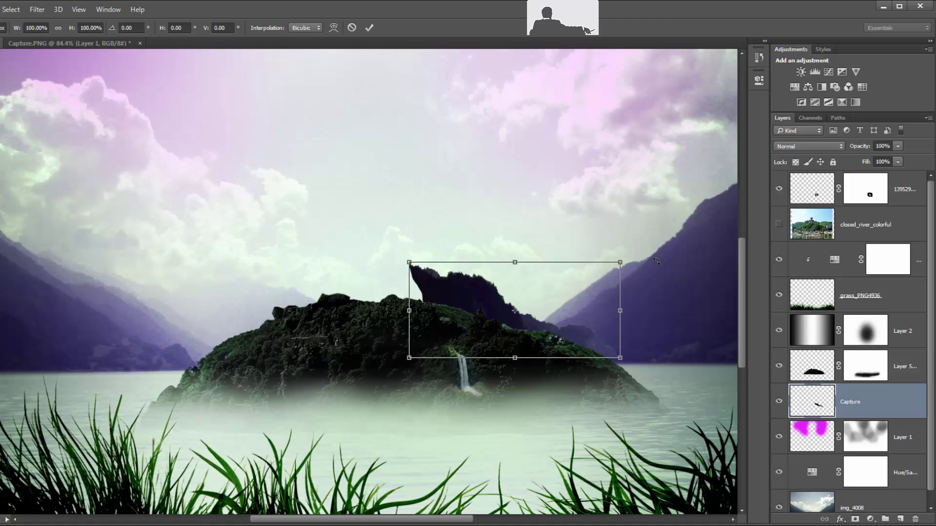
pyautogui.moveTo(656, 261); pyautogui.dragTo(658, 244)
pyautogui.moveTo(485, 319)
pyautogui.mouseDown()
pyautogui.moveTo(480, 328)
pyautogui.moveTo(468, 318)
pyautogui.mouseUp()
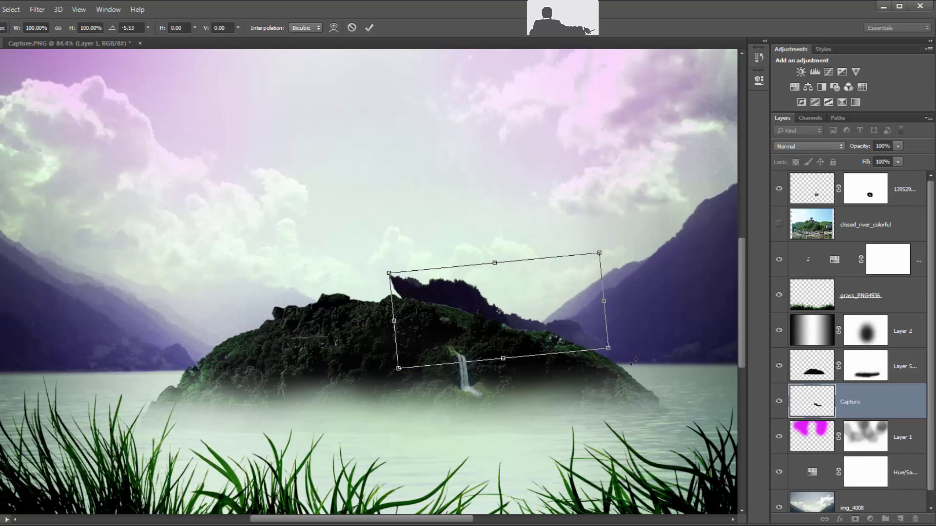
pyautogui.moveTo(634, 361); pyautogui.dragTo(599, 345)
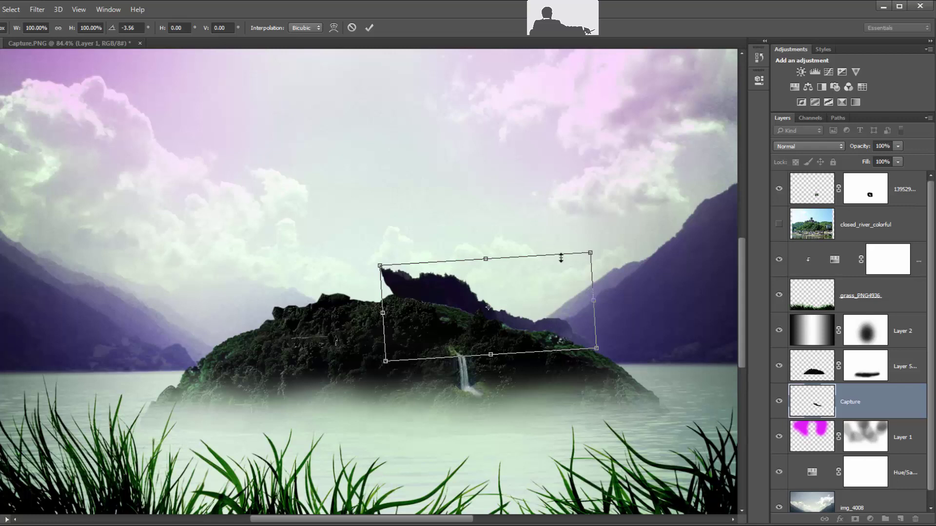
pyautogui.click(369, 30)
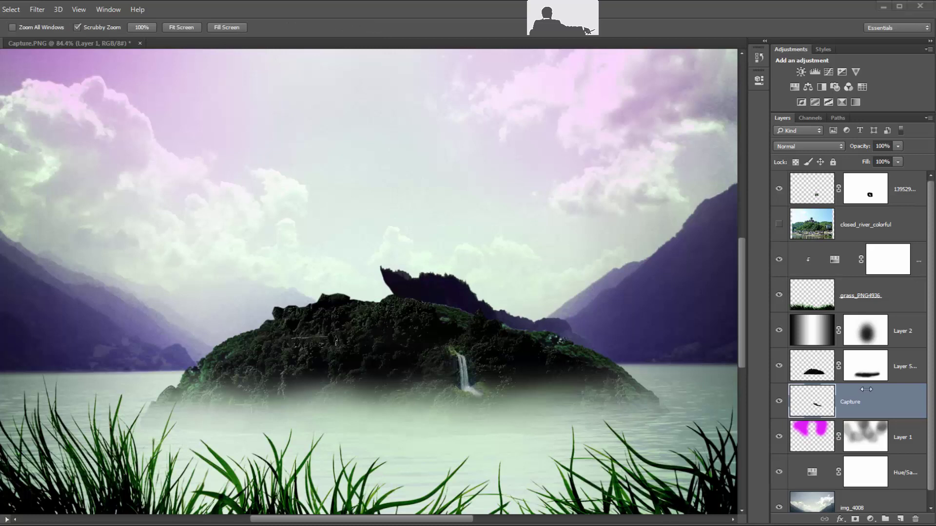
pyautogui.click(866, 400)
# Add a ridge mask and paint black at 100% opacity, 12 px brush, to round its left tip
pyautogui.click(855, 520)
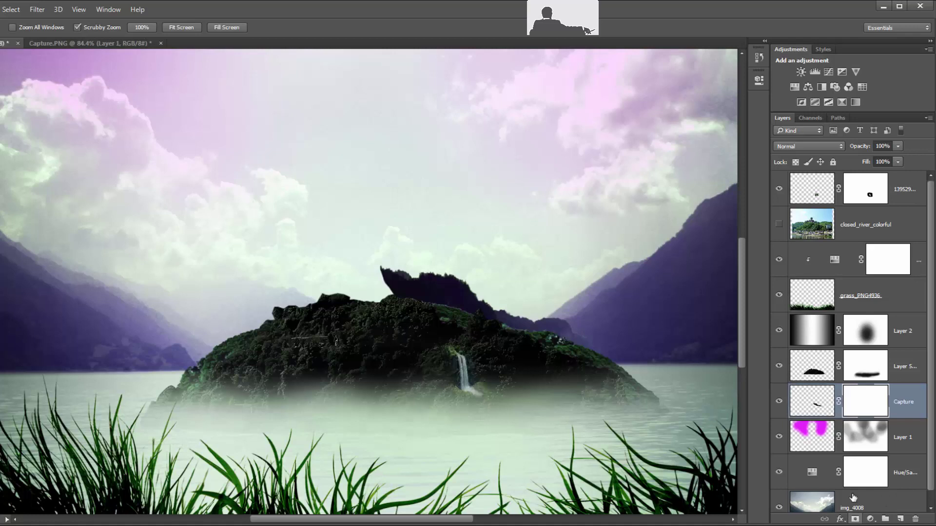
pyautogui.moveTo(458, 290)
pyautogui.mouseDown()
pyautogui.moveTo(487, 300)
pyautogui.moveTo(403, 295)
pyautogui.mouseUp()
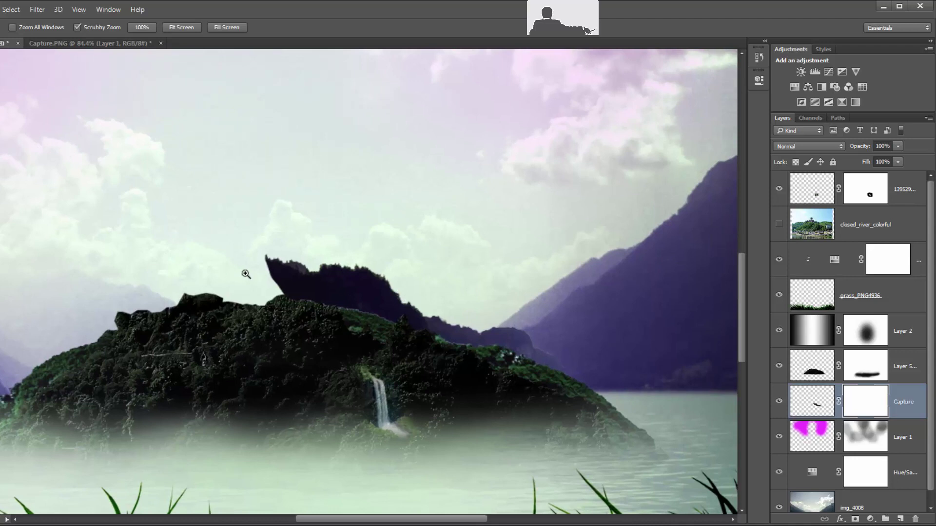
pyautogui.press('b')
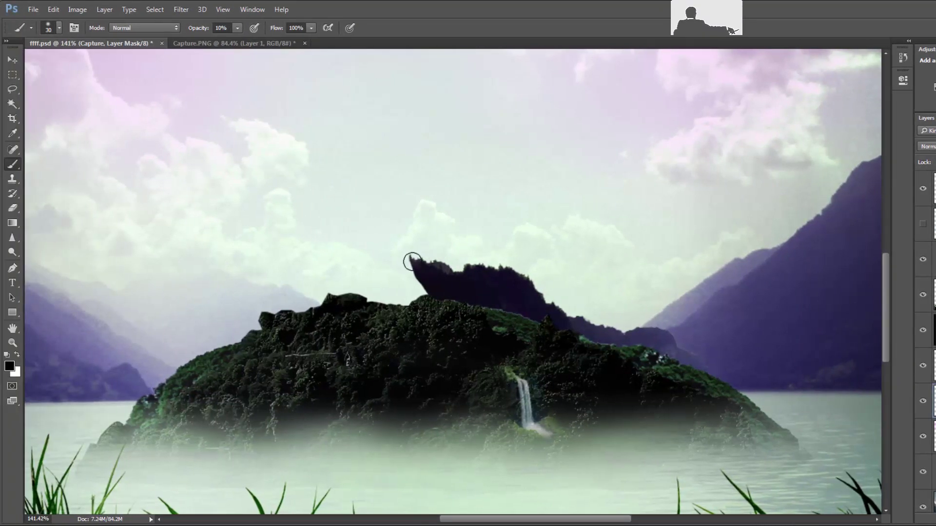
pyautogui.click(238, 28)
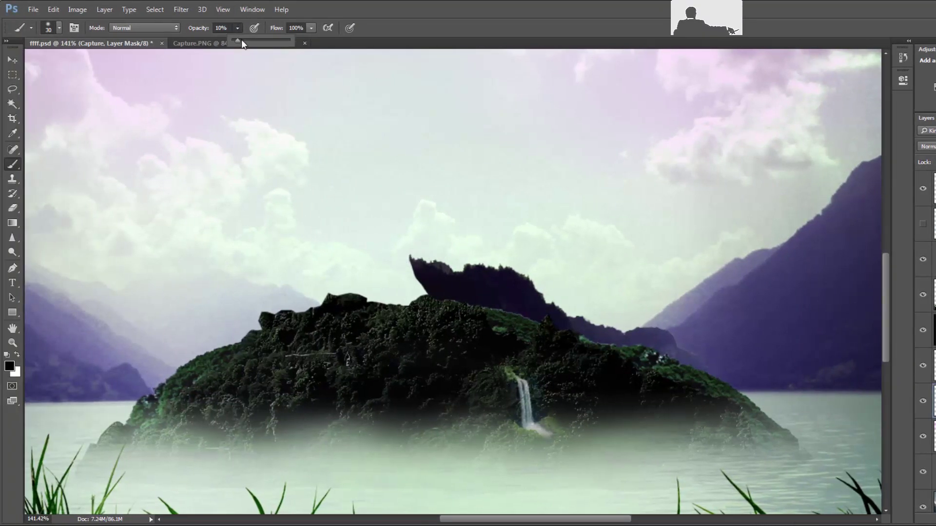
pyautogui.moveTo(241, 40); pyautogui.dragTo(326, 52)
pyautogui.moveTo(412, 265); pyautogui.dragTo(458, 242)
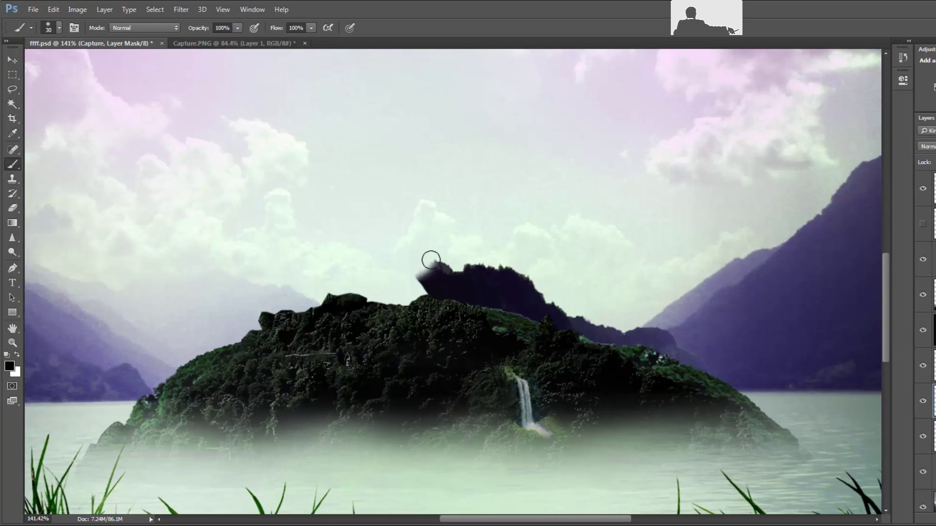
pyautogui.rightClick(459, 242)
pyautogui.moveTo(530, 263); pyautogui.dragTo(527, 264)
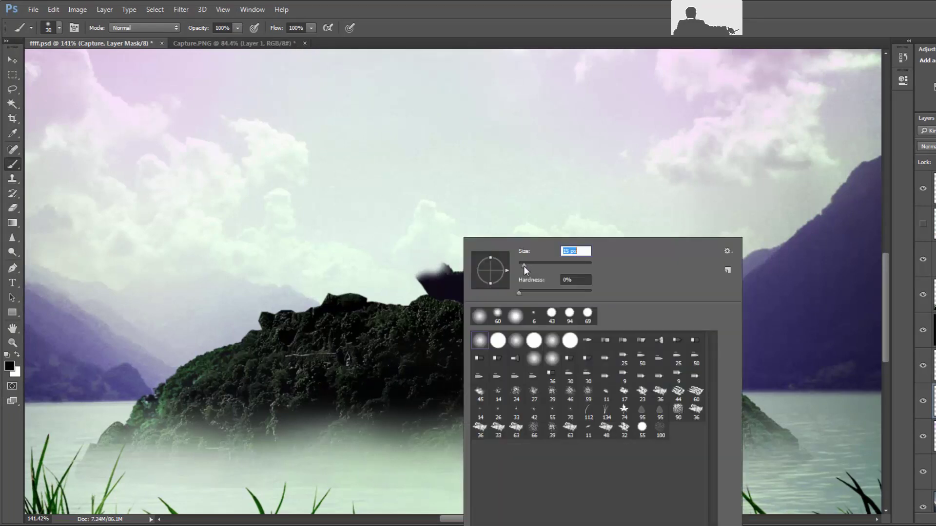
pyautogui.click(414, 276)
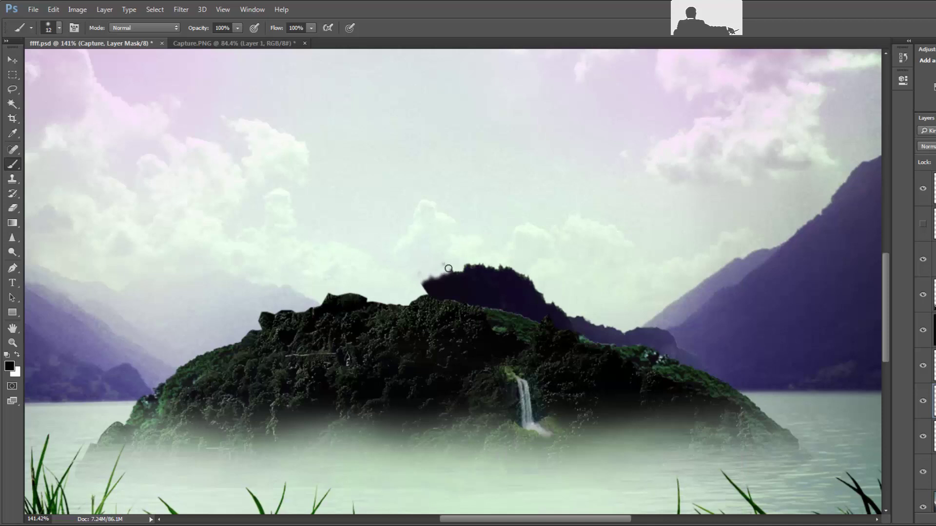
pyautogui.moveTo(422, 272)
pyautogui.mouseDown()
pyautogui.moveTo(445, 267)
pyautogui.moveTo(428, 292)
pyautogui.mouseUp()
# Move the ridge slightly down and left and commit the transform
pyautogui.hotkey('ctrl', 't')
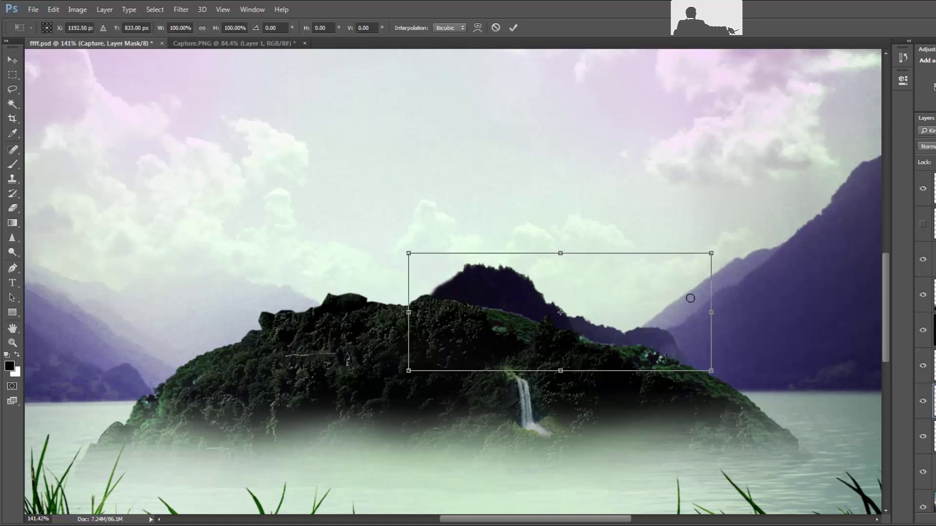
pyautogui.moveTo(633, 317); pyautogui.dragTo(626, 323)
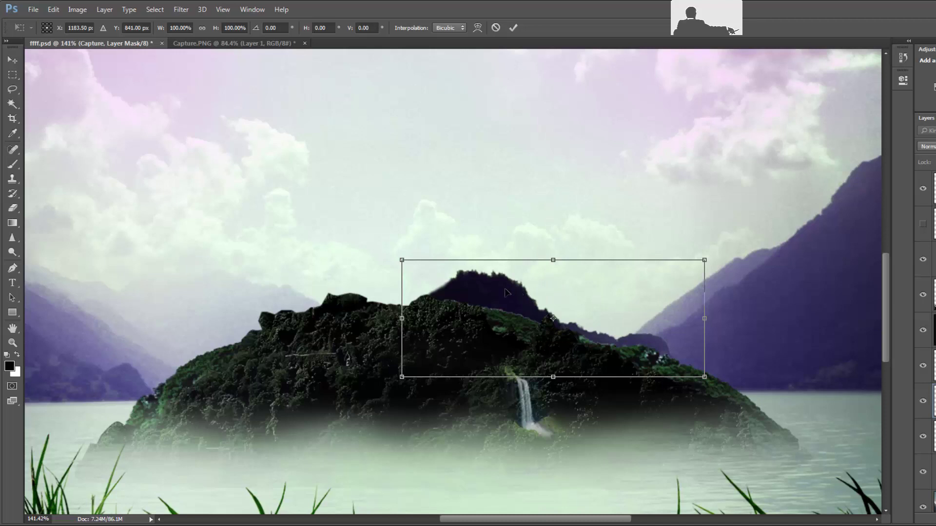
pyautogui.click(515, 28)
# Swap the foreground and background colours, inspect the ridge peak, then fit the scene on screen
pyautogui.press('b')
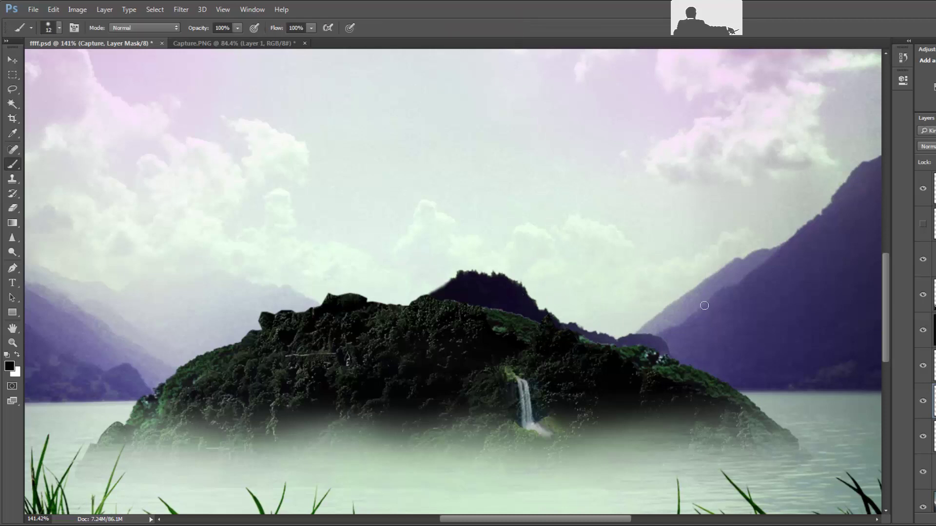
pyautogui.press('v')
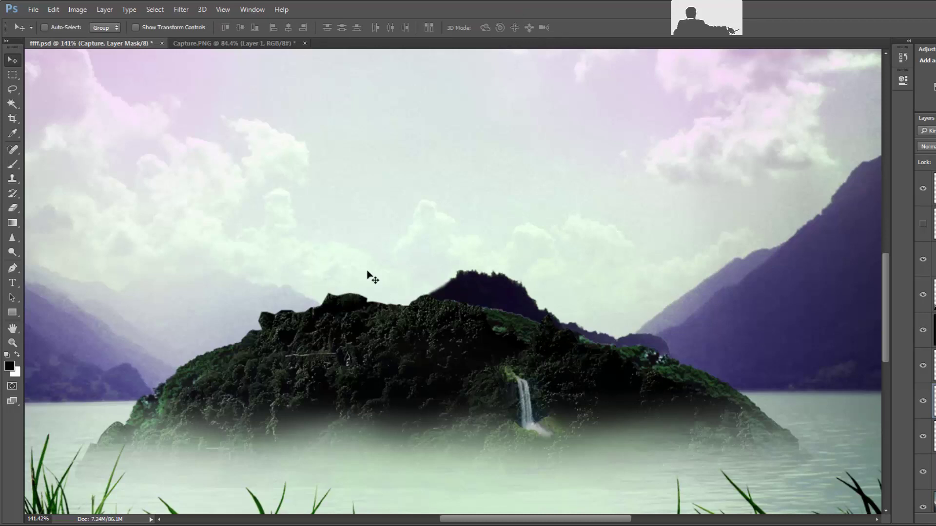
pyautogui.press('x')
pyautogui.press('z')
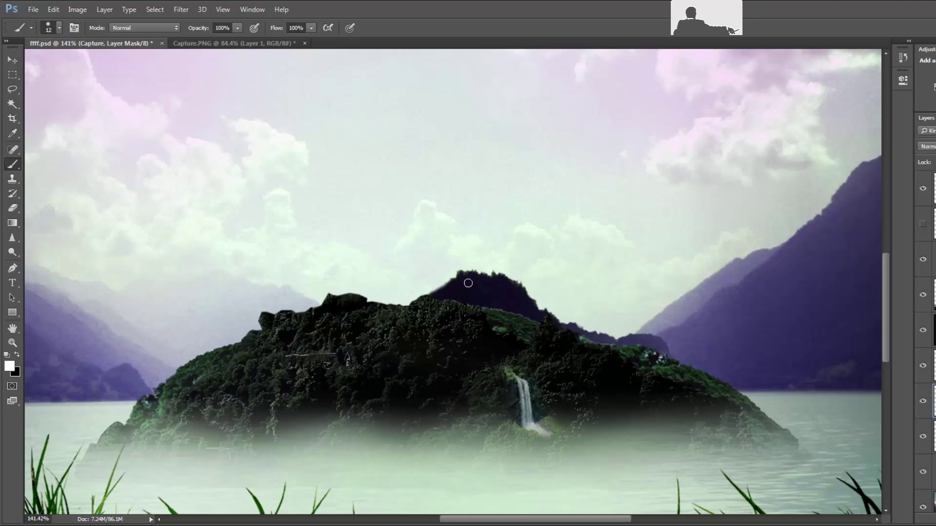
pyautogui.moveTo(465, 286); pyautogui.dragTo(486, 290)
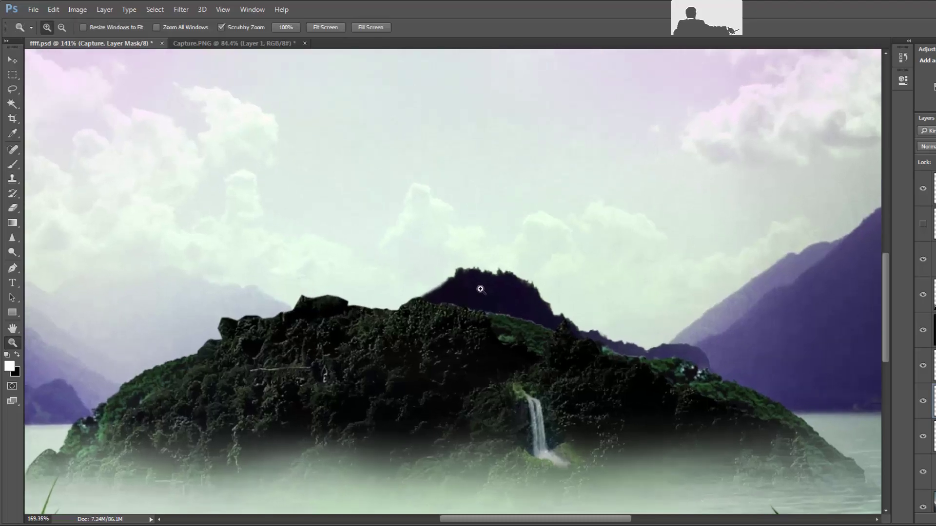
pyautogui.hotkey('ctrl', '0')
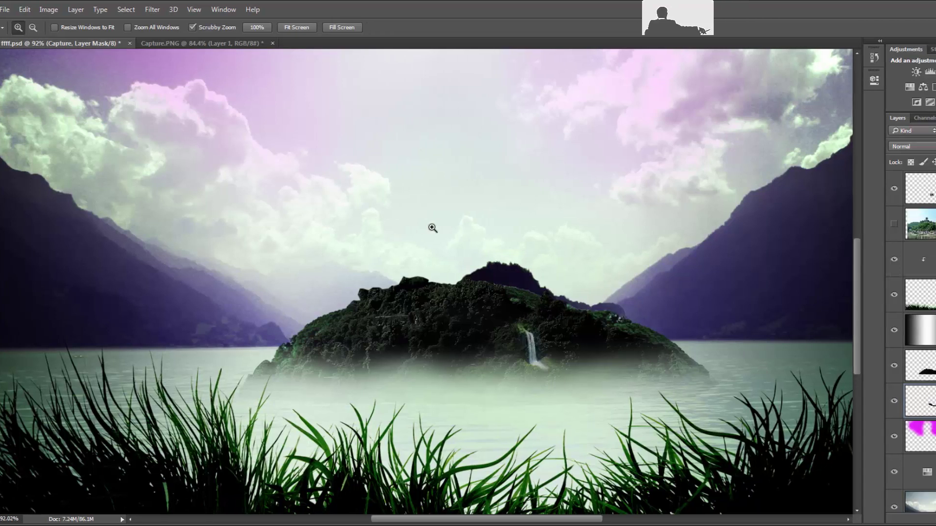
# Duplicate the ridge's pixels toward the island's left side, slightly higher
pyautogui.press('v')
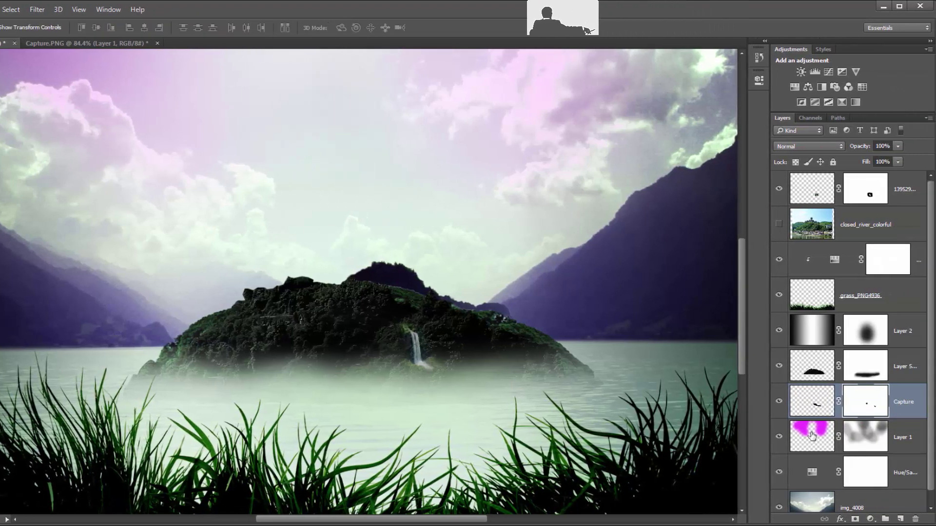
pyautogui.click(812, 402)
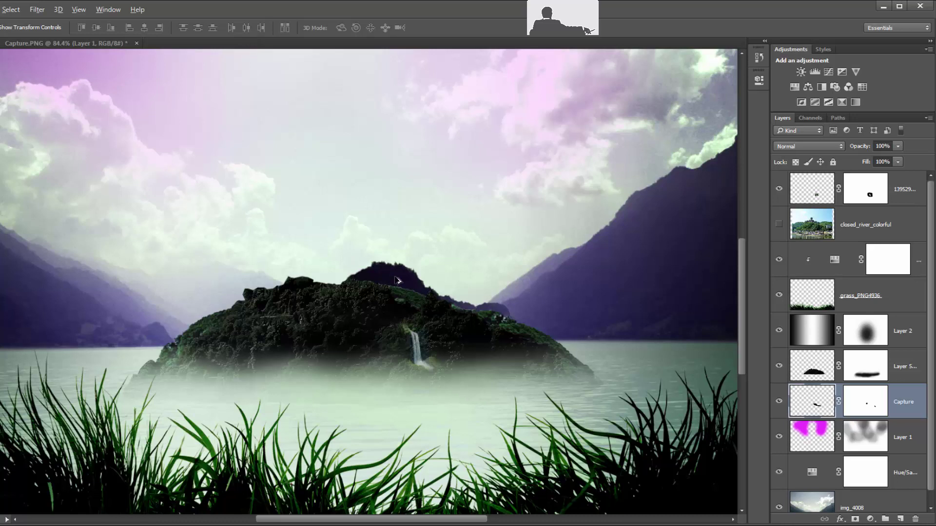
pyautogui.moveTo(403, 299); pyautogui.dragTo(205, 286)
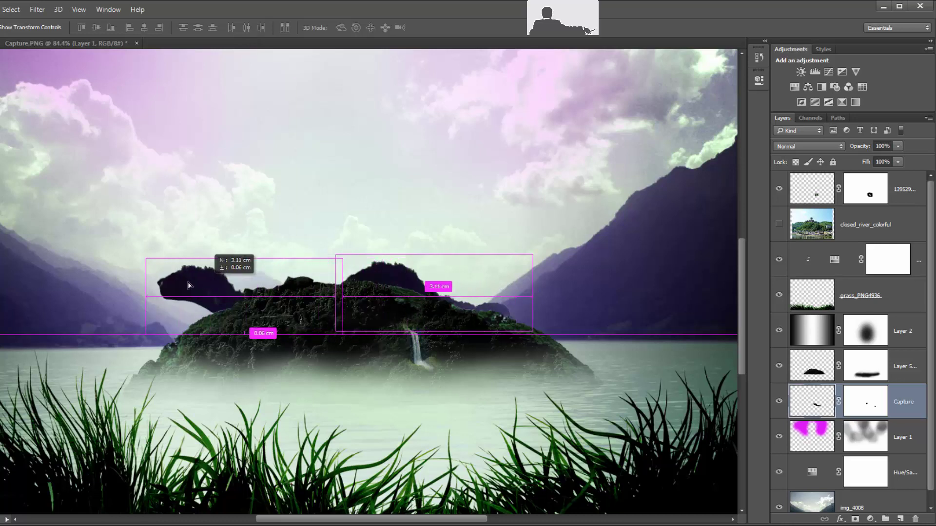
pyautogui.moveTo(205, 286); pyautogui.dragTo(210, 269)
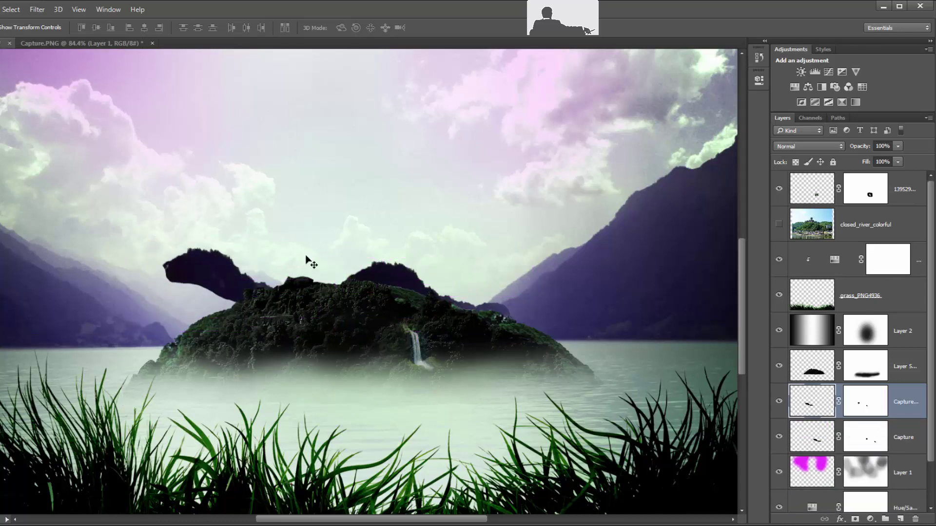
# Flip the ridge copy horizontally, lower it behind the island's left hill, and commit
pyautogui.hotkey('ctrl', 't')
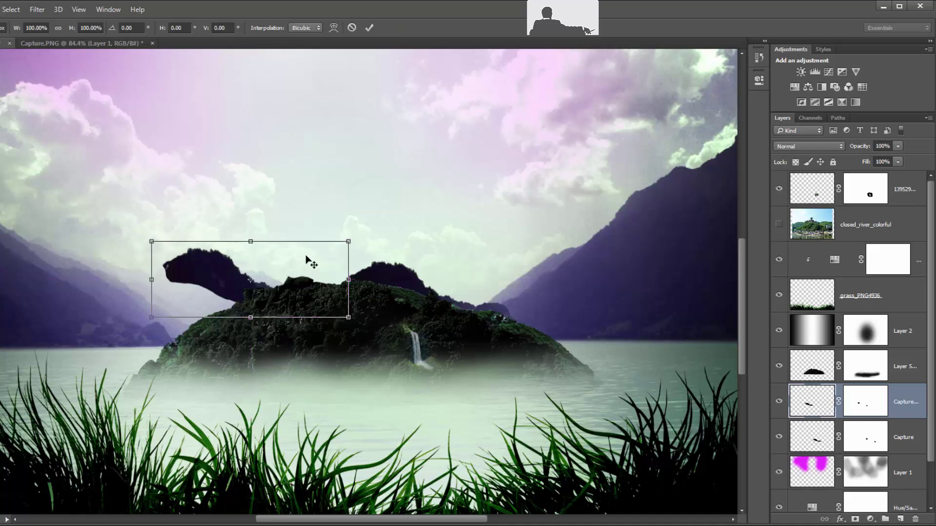
pyautogui.rightClick(235, 265)
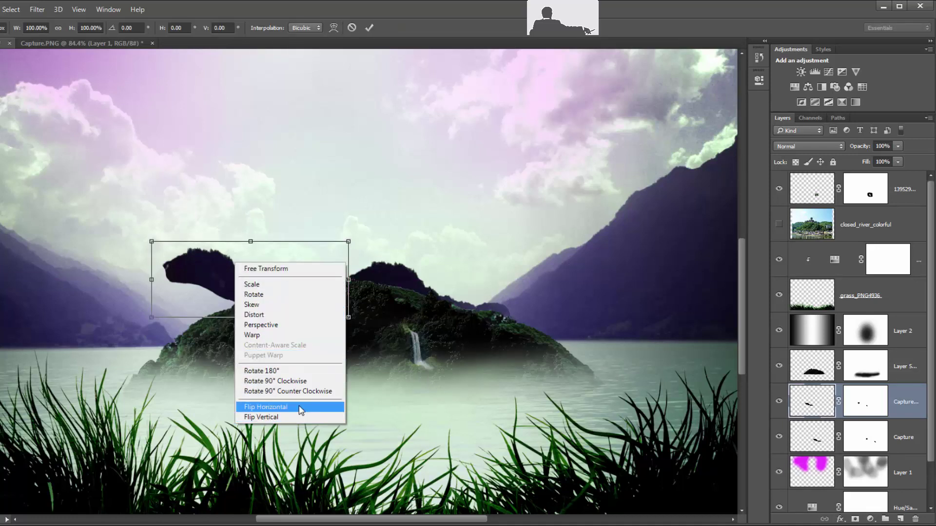
pyautogui.click(300, 408)
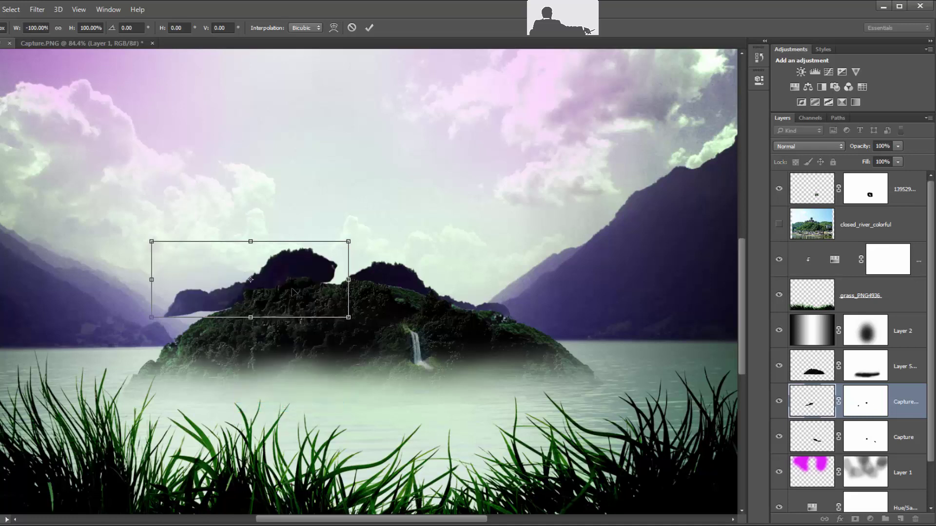
pyautogui.moveTo(316, 275)
pyautogui.mouseDown()
pyautogui.moveTo(325, 292)
pyautogui.moveTo(314, 289)
pyautogui.mouseUp()
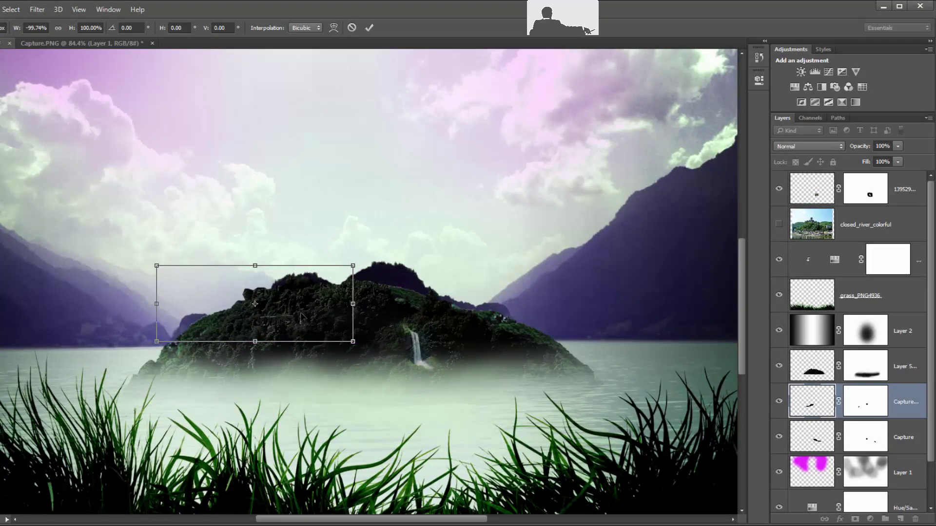
pyautogui.click(368, 28)
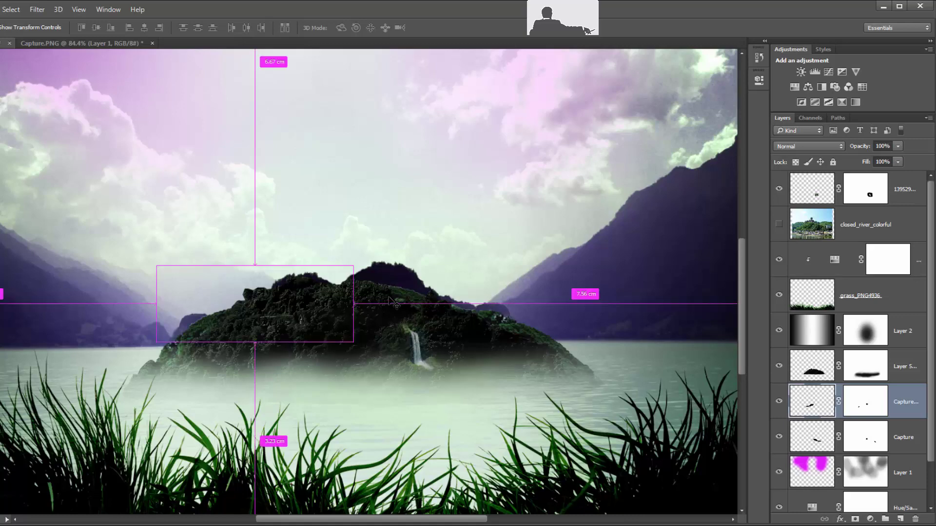
# Apply Levels with black input 32 to the island piece and nudge it slightly upward
pyautogui.hotkey('ctrl', 'l')
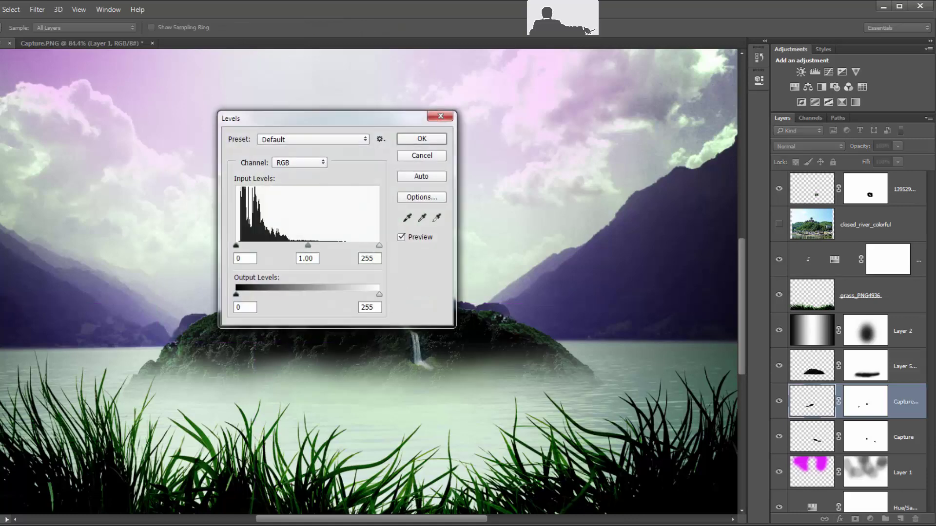
pyautogui.moveTo(336, 118)
pyautogui.mouseDown()
pyautogui.moveTo(385, 75)
pyautogui.moveTo(631, 58)
pyautogui.moveTo(628, 73)
pyautogui.mouseUp()
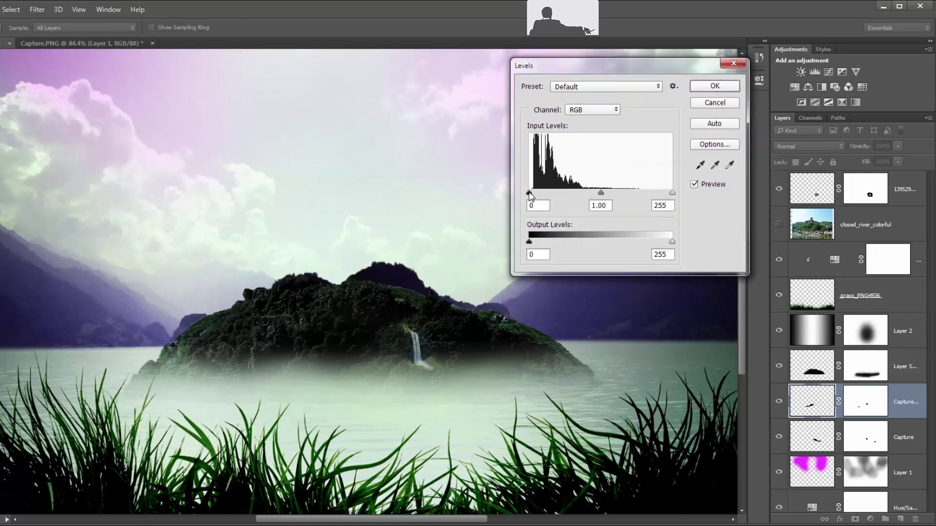
pyautogui.moveTo(530, 193); pyautogui.dragTo(547, 194)
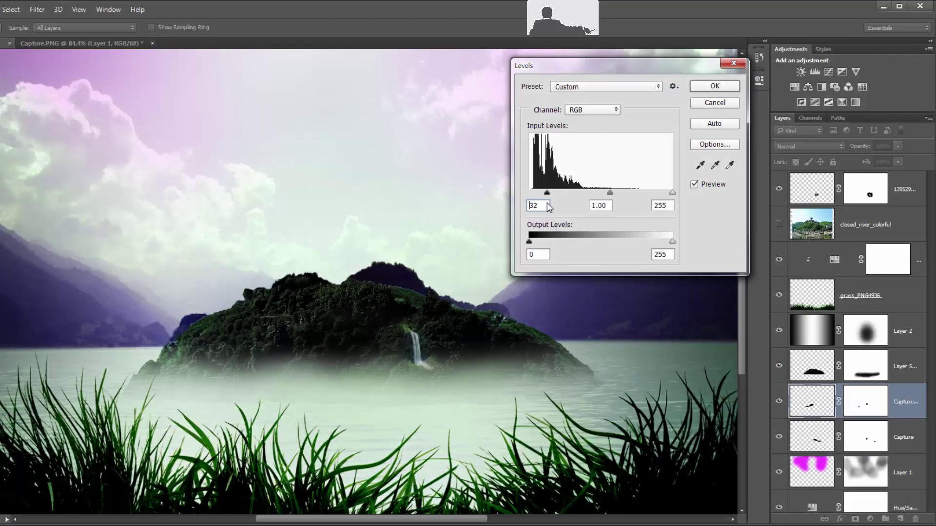
pyautogui.click(721, 88)
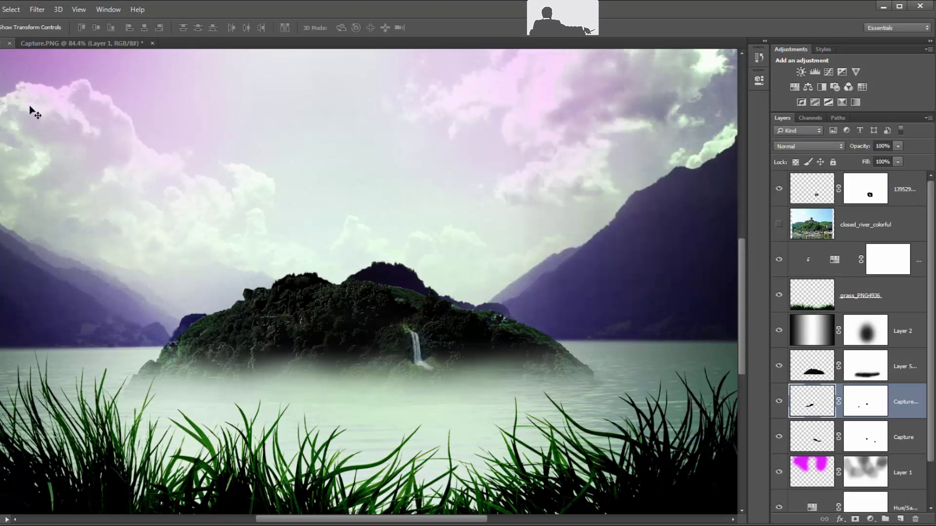
pyautogui.moveTo(321, 315); pyautogui.dragTo(325, 311)
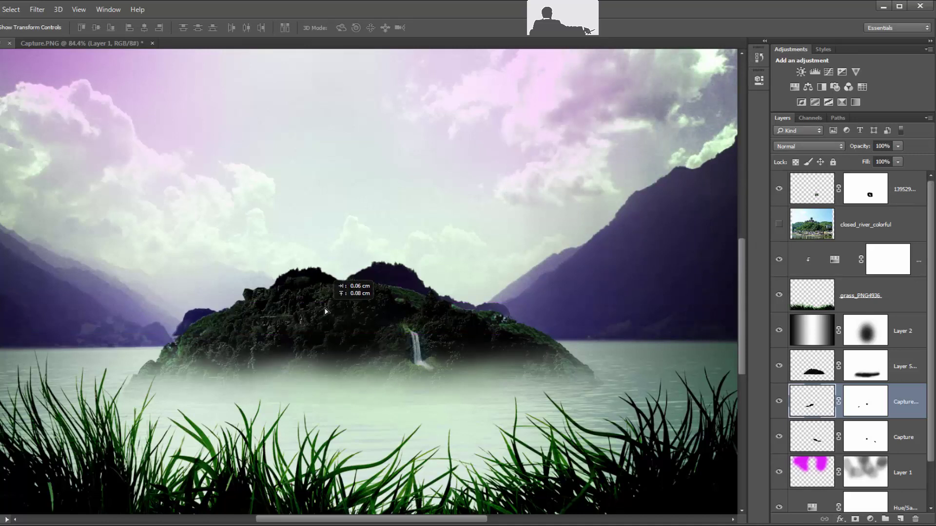
pyautogui.moveTo(325, 311); pyautogui.dragTo(325, 315)
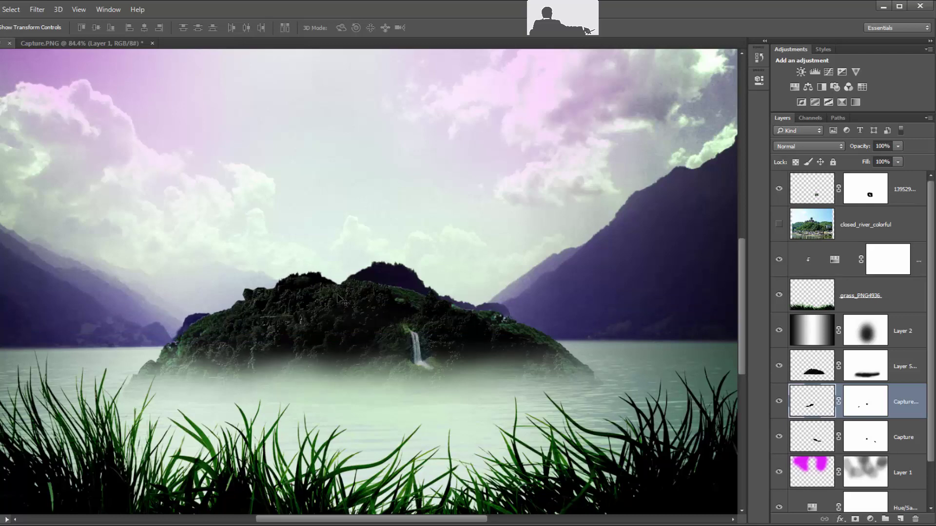
# Zoom in on the island, target Layer 5's mask, and make black the foreground colour
pyautogui.press('z')
pyautogui.click(333, 300)
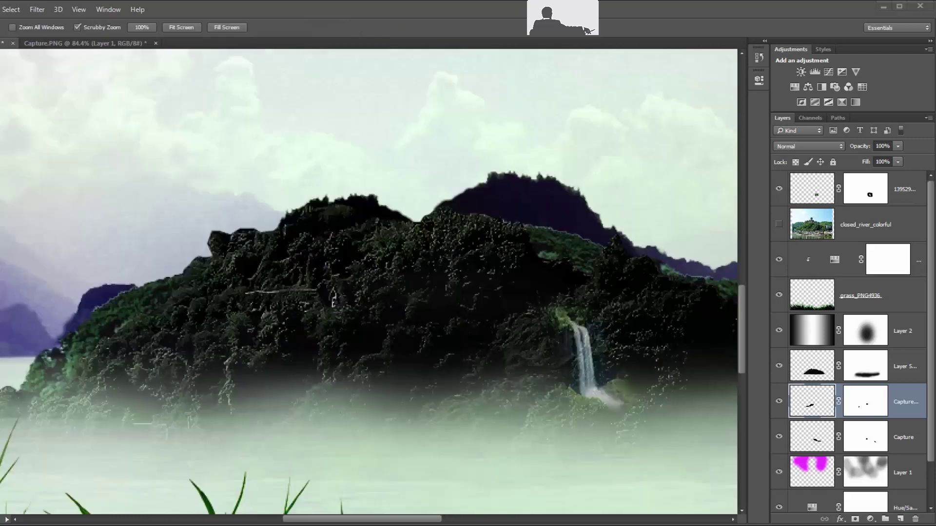
pyautogui.moveTo(497, 296); pyautogui.dragTo(548, 313)
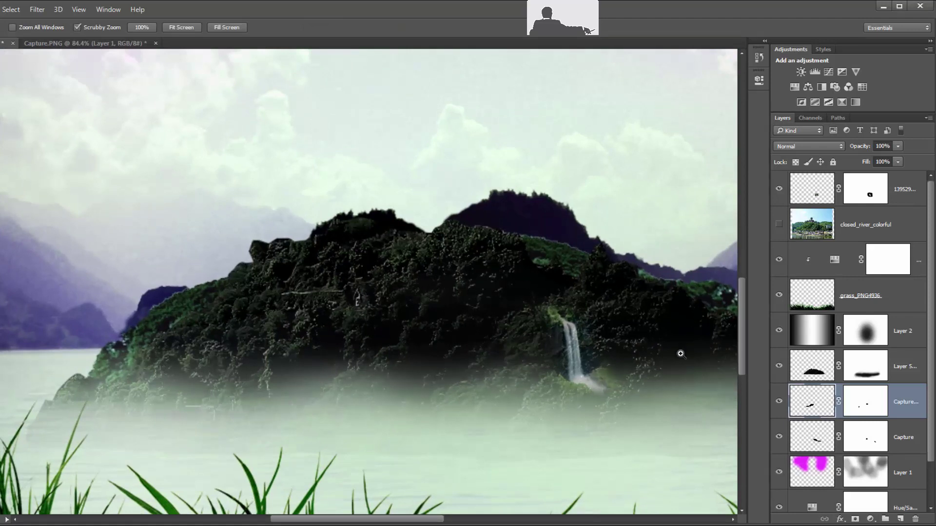
pyautogui.click(814, 365)
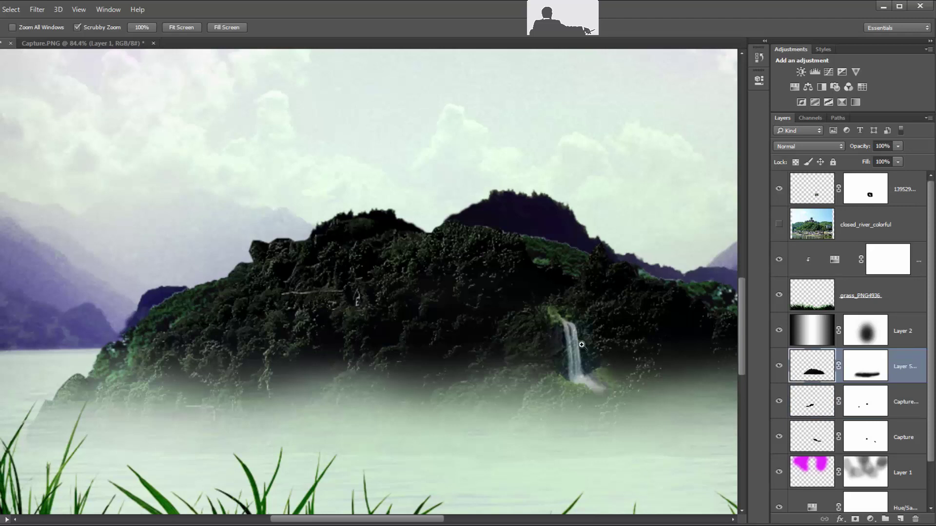
pyautogui.click(869, 369)
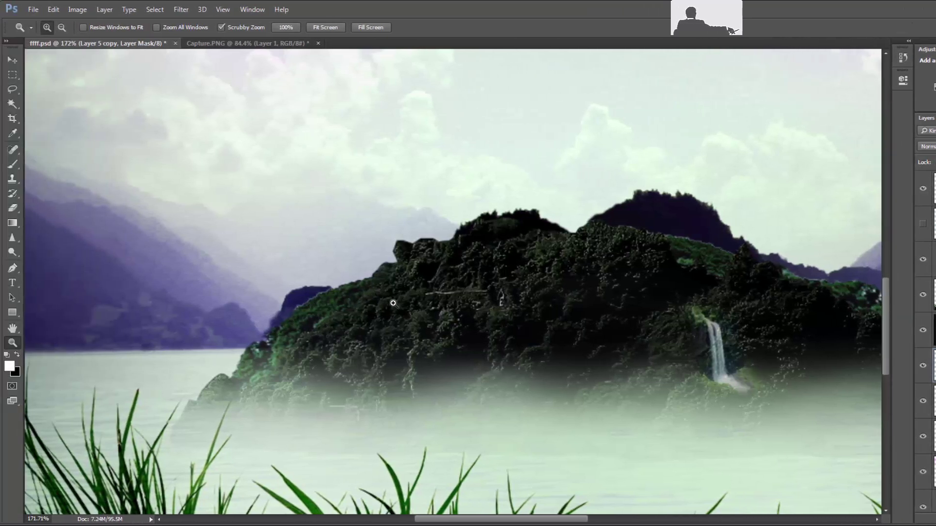
pyautogui.press('x')
# Frame the island's left cliff and set the brush hardness to 19%
pyautogui.moveTo(404, 291); pyautogui.dragTo(436, 297)
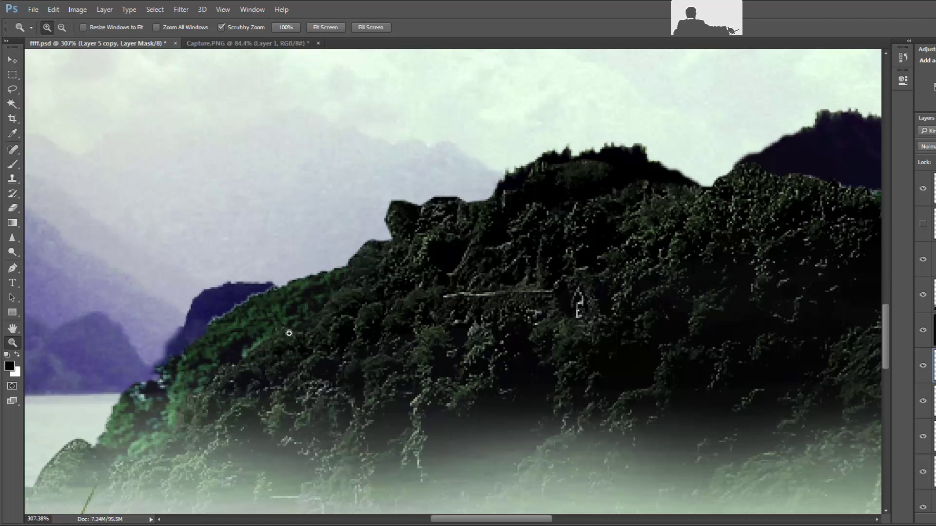
pyautogui.moveTo(289, 333); pyautogui.dragTo(403, 266)
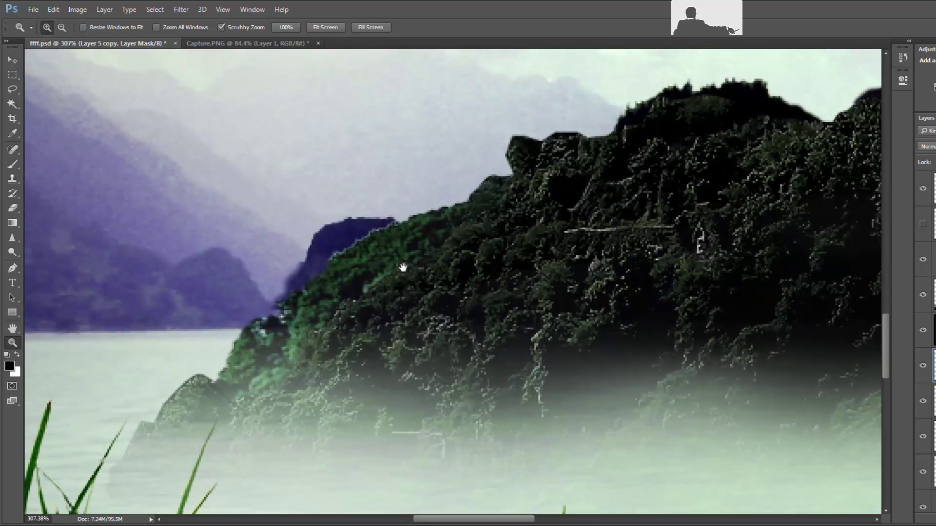
pyautogui.press('b')
pyautogui.rightClick(383, 244)
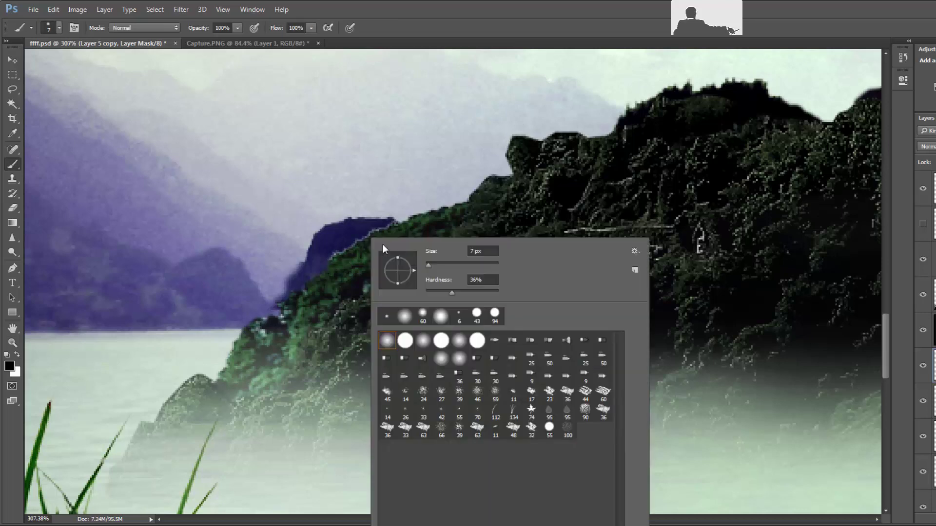
pyautogui.moveTo(447, 292)
pyautogui.mouseDown()
pyautogui.moveTo(440, 295)
pyautogui.moveTo(427, 267)
pyautogui.mouseUp()
pyautogui.press('Return')
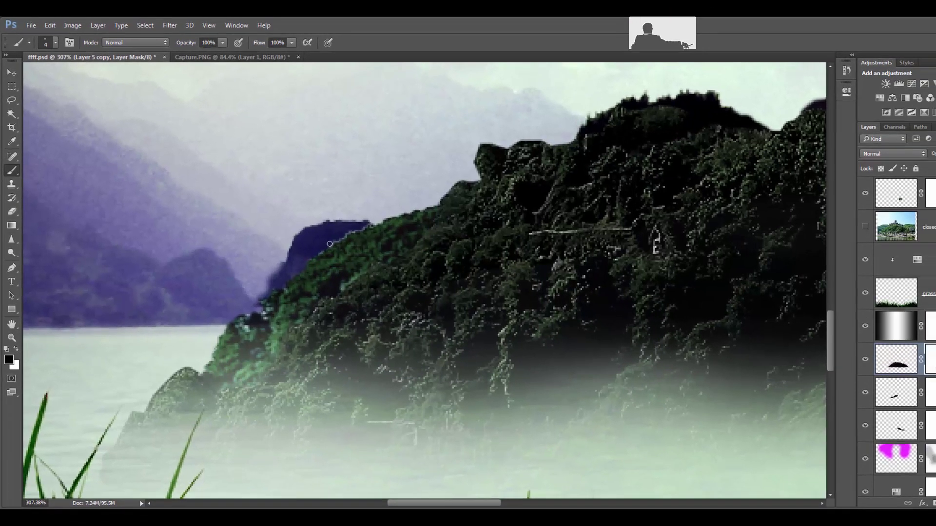
# Reframe the view close on the island's left cliff edge against the background ridges
pyautogui.hscroll(5, 308, 246)
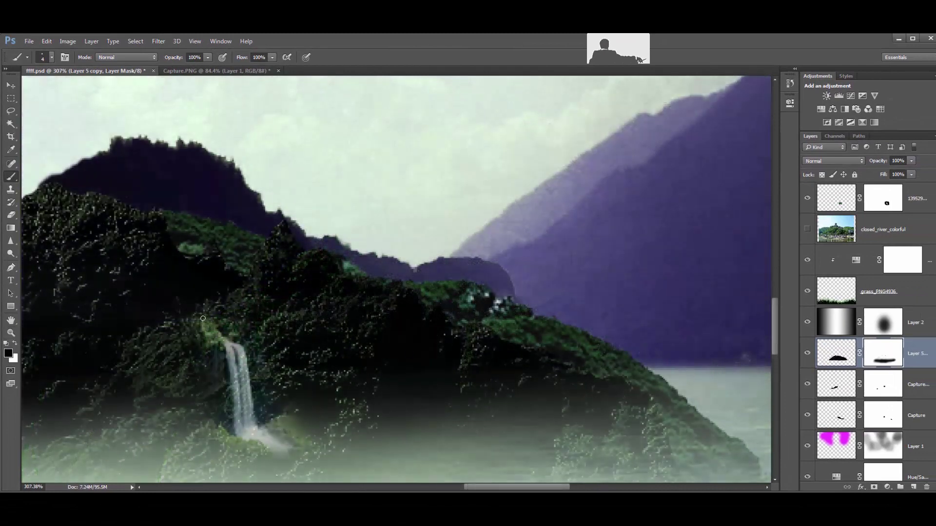
pyautogui.click(11, 333)
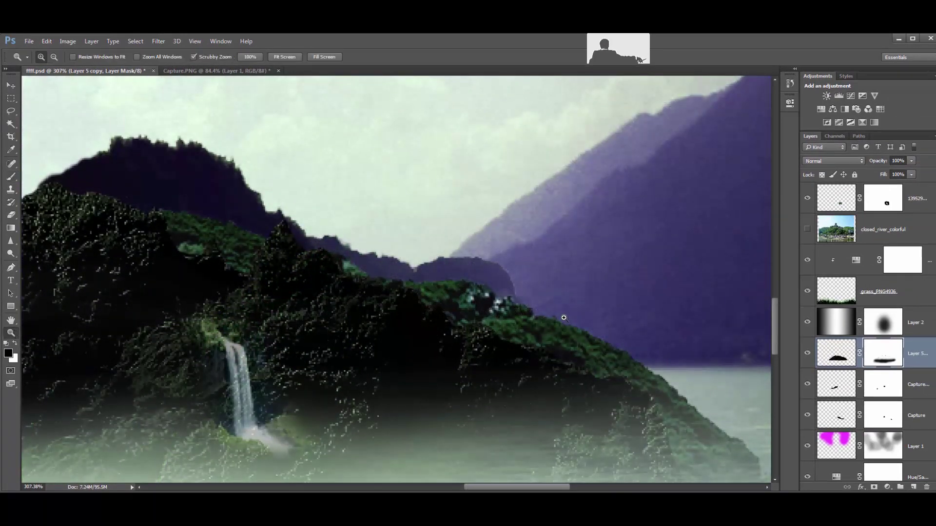
pyautogui.moveTo(554, 317); pyautogui.dragTo(518, 326)
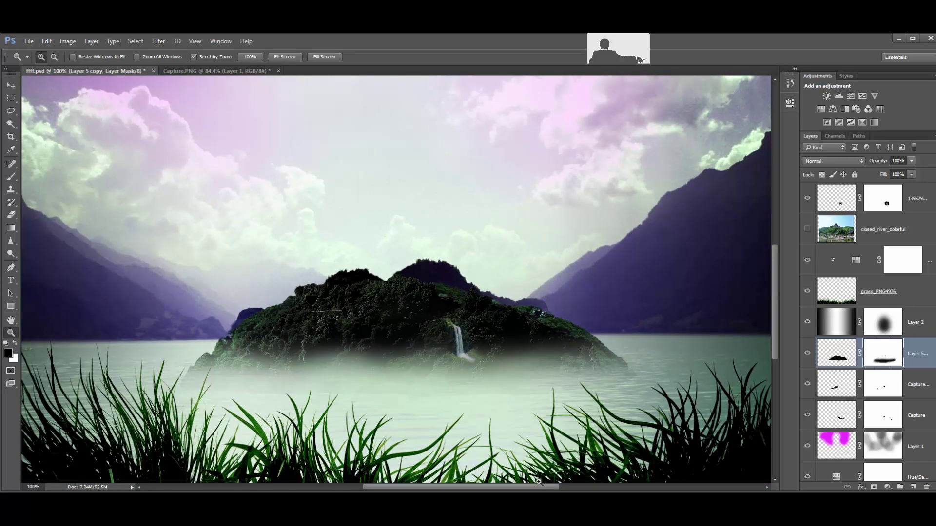
pyautogui.moveTo(503, 489); pyautogui.dragTo(483, 491)
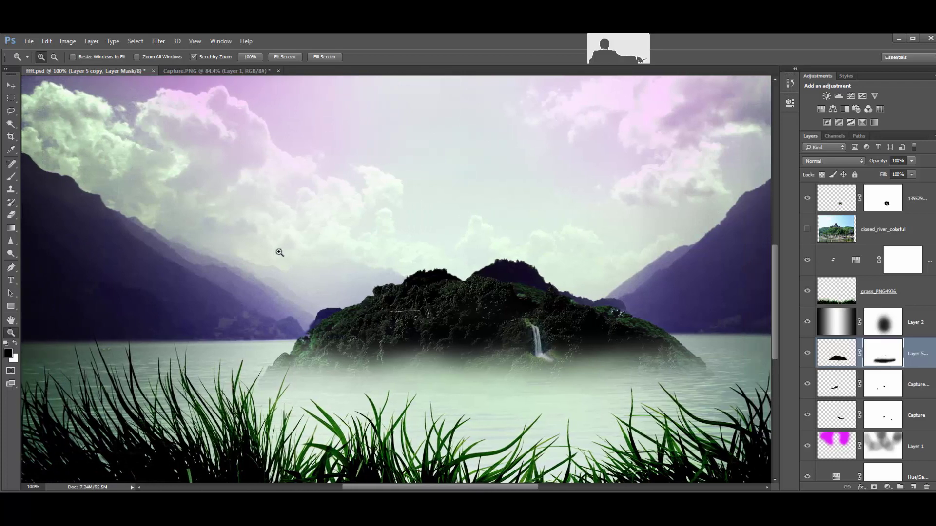
pyautogui.moveTo(278, 249); pyautogui.dragTo(318, 271)
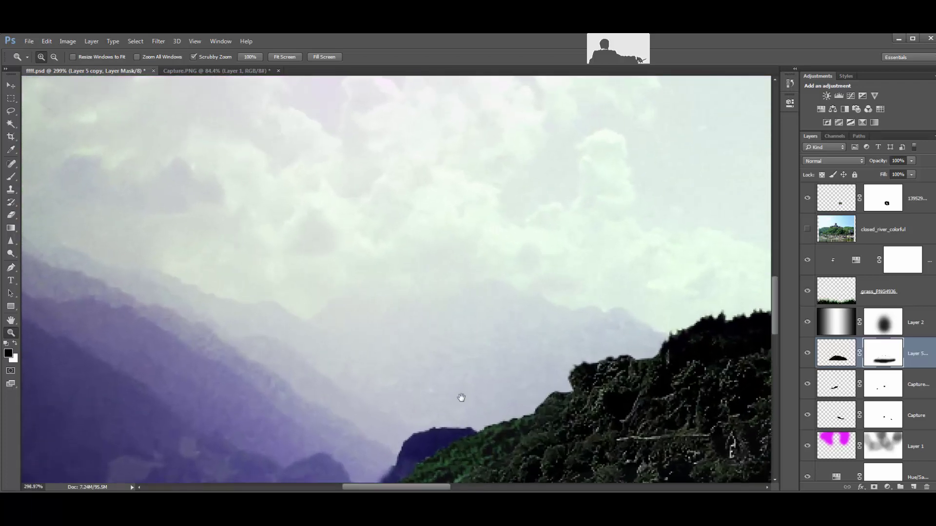
pyautogui.moveTo(460, 397); pyautogui.dragTo(467, 292)
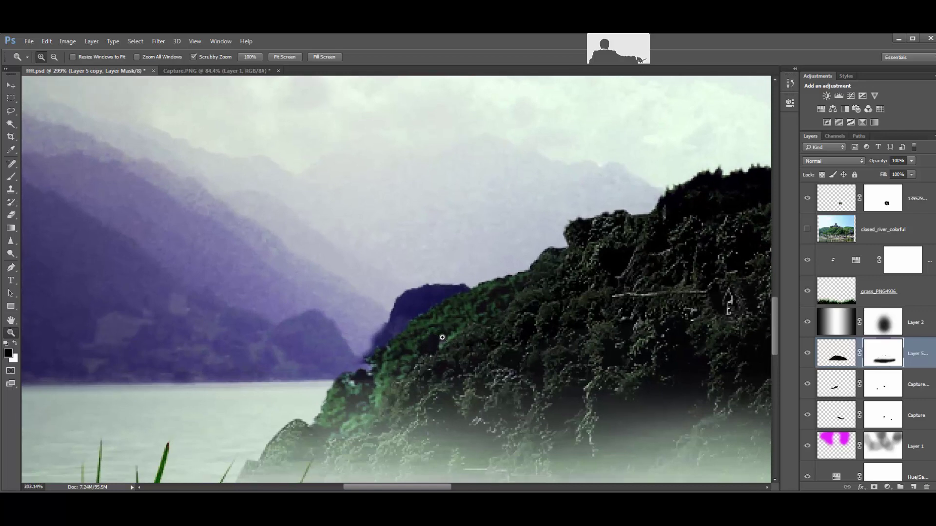
pyautogui.moveTo(433, 337); pyautogui.dragTo(421, 333)
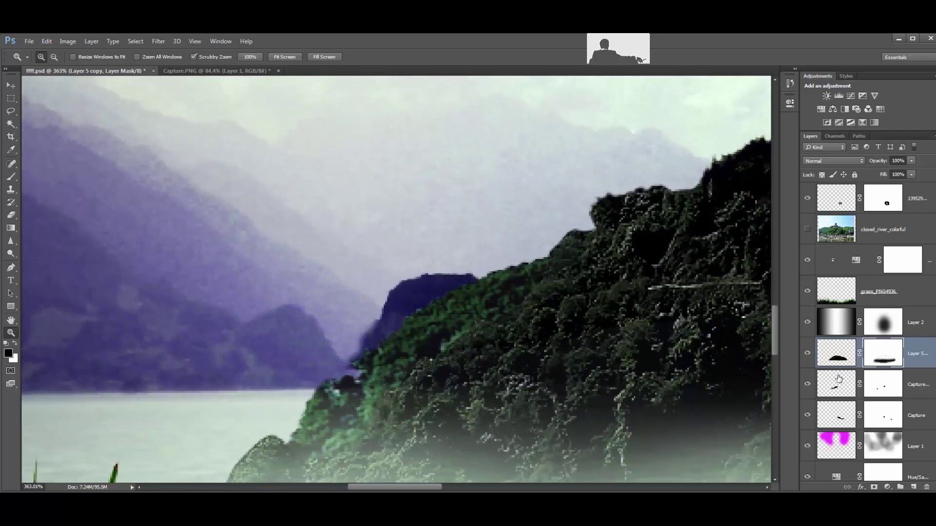
# Toggle the Capture piece, target the Capture copy mask, and undo a trial cliff-edge stroke
pyautogui.click(807, 385)
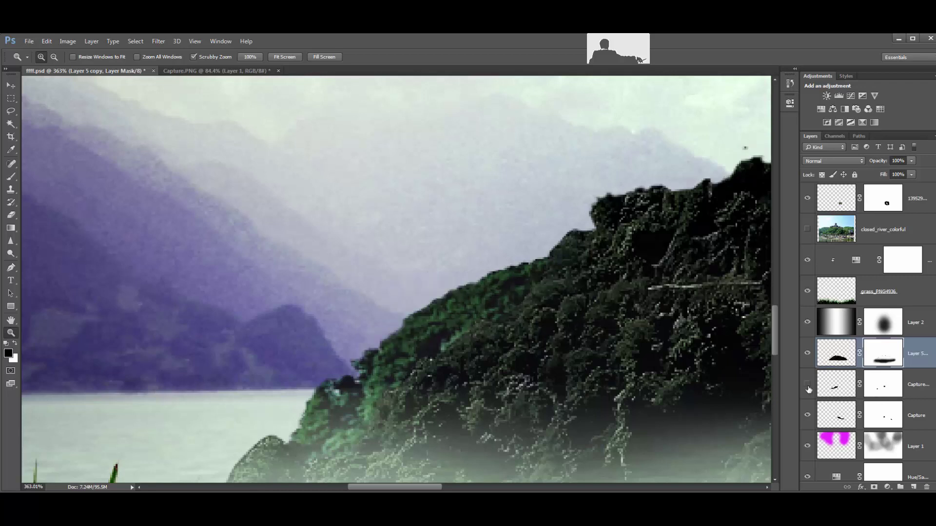
pyautogui.click(890, 388)
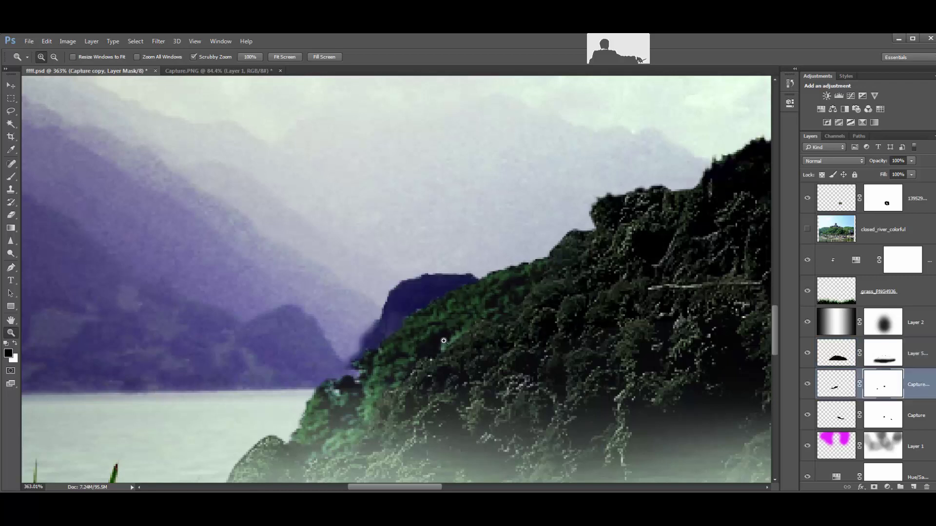
pyautogui.press('b')
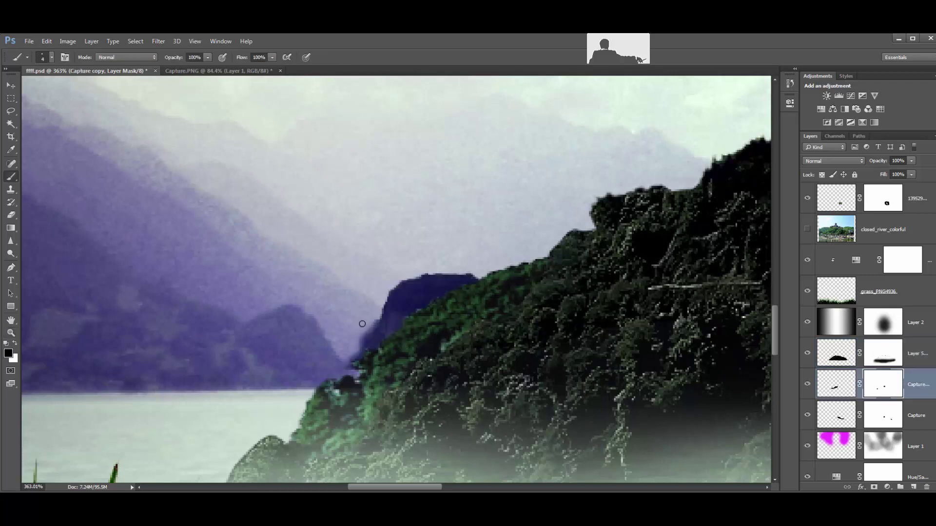
pyautogui.moveTo(378, 328); pyautogui.dragTo(357, 342)
pyautogui.hotkey('ctrl', 'z')
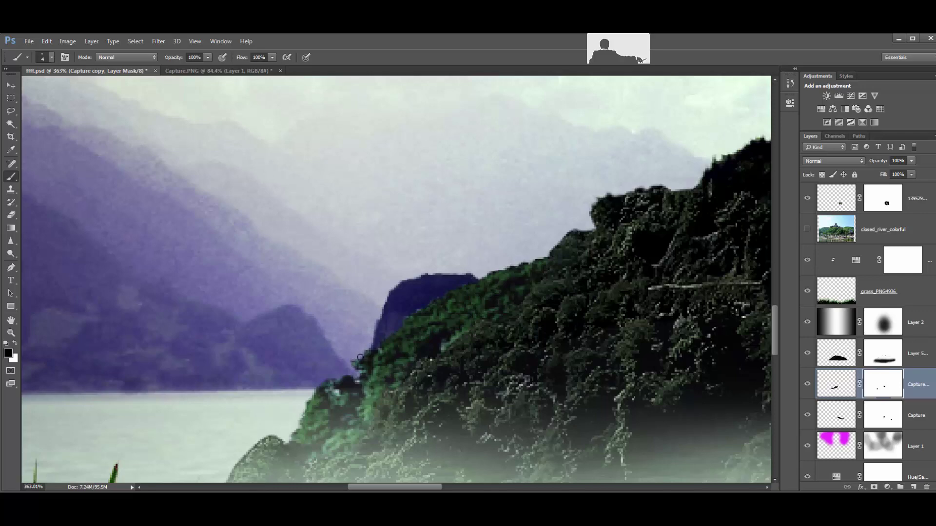
# Return the view to the whole composition
pyautogui.press('z')
pyautogui.hotkey('ctrl', '1')
pyautogui.hotkey('alt', '[')
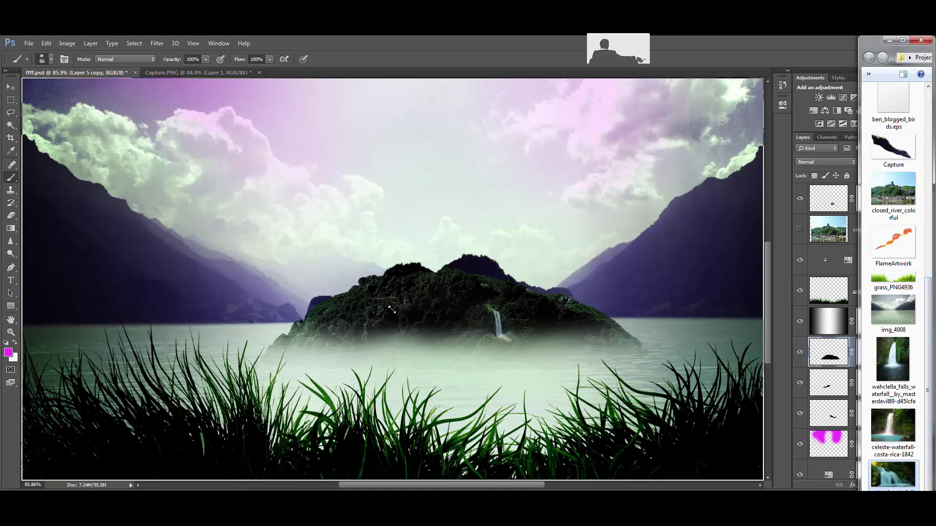
# Drag a waterfall photo onto the canvas, shrink it to about half size, and centre it
pyautogui.moveTo(893, 477); pyautogui.dragTo(375, 204)
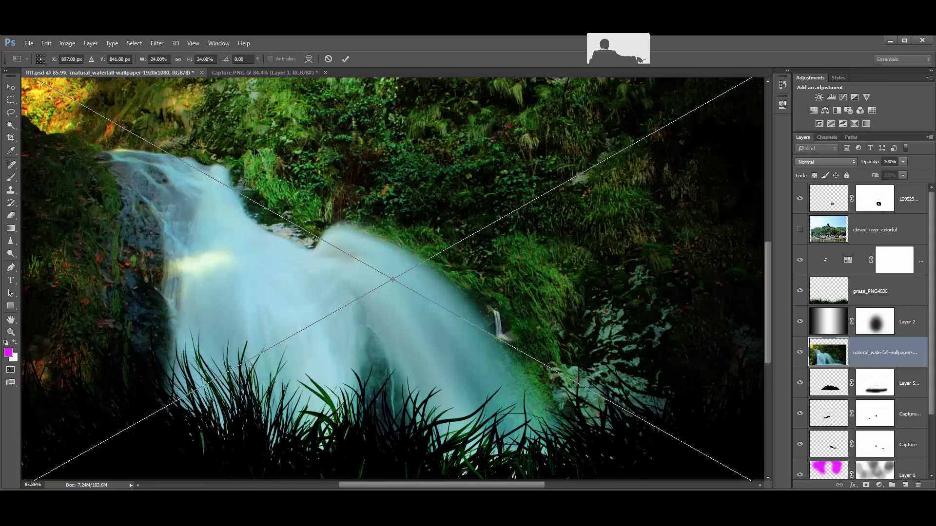
pyautogui.moveTo(256, 151); pyautogui.dragTo(416, 205)
pyautogui.moveTo(150, 106); pyautogui.dragTo(541, 327)
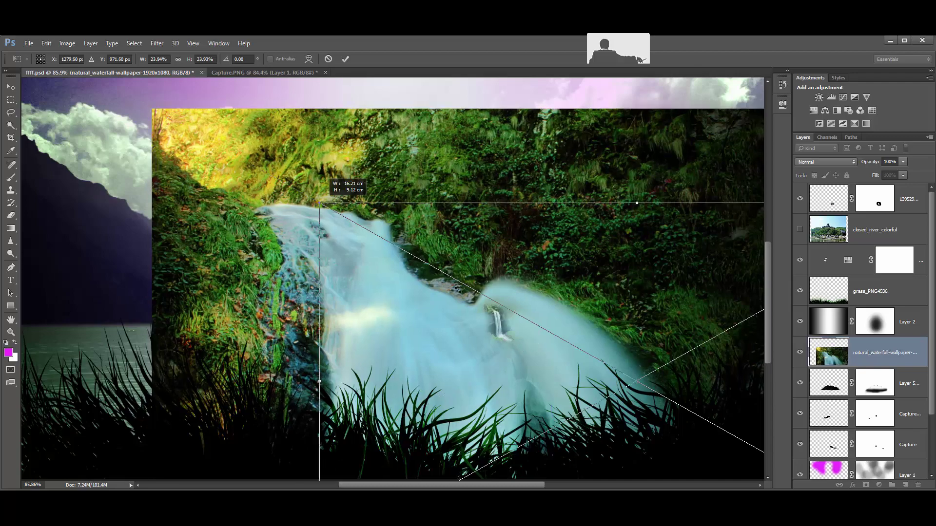
pyautogui.moveTo(705, 350); pyautogui.dragTo(390, 204)
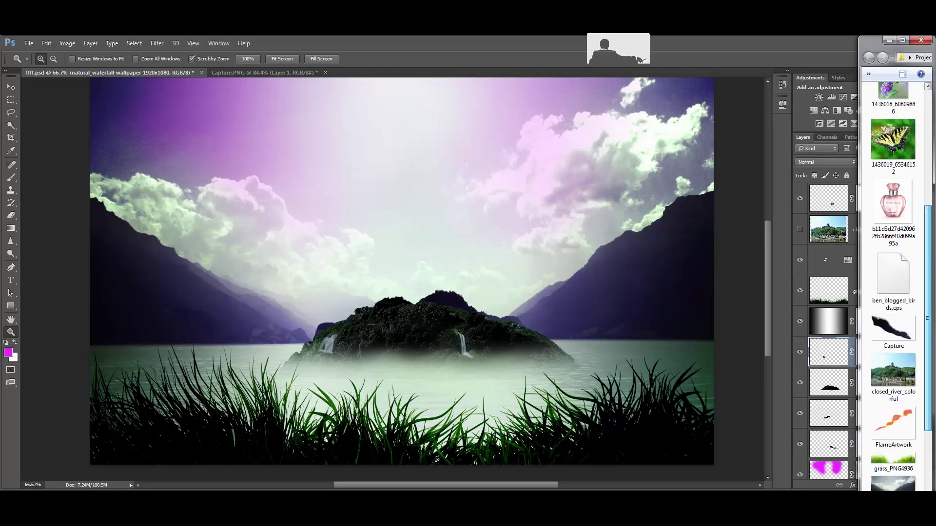
# Place the cloudy dust-storm photo from the folder, move it down slightly right, and commit
pyautogui.scroll(3, 888, 159)
pyautogui.scroll(2, 888, 158)
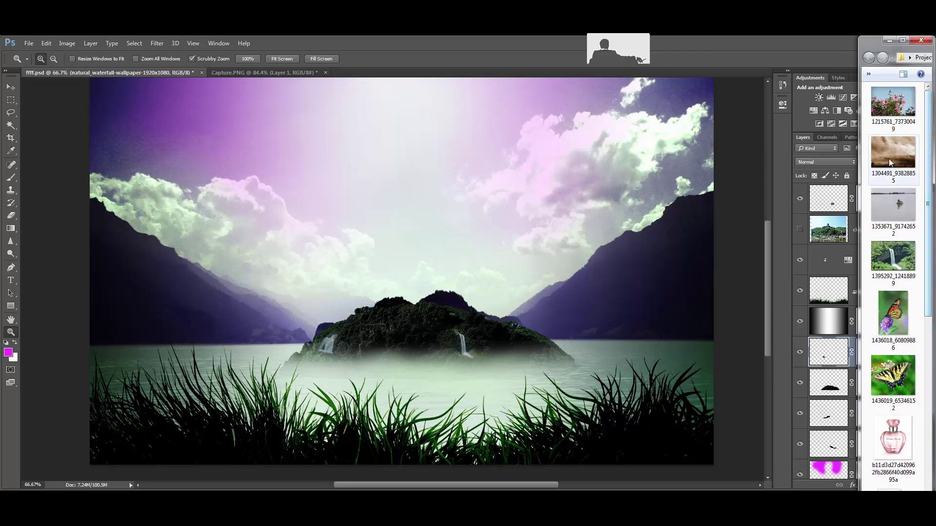
pyautogui.click(889, 159)
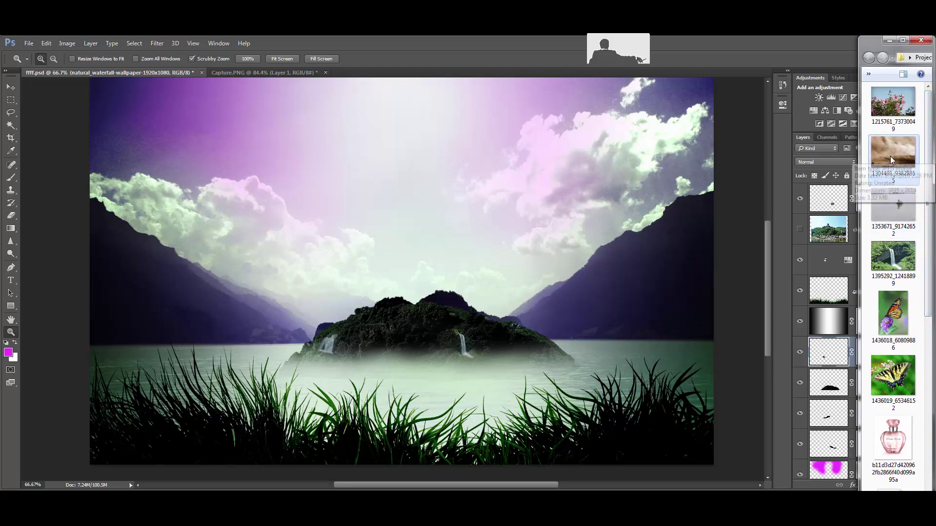
pyautogui.moveTo(887, 162); pyautogui.dragTo(582, 302)
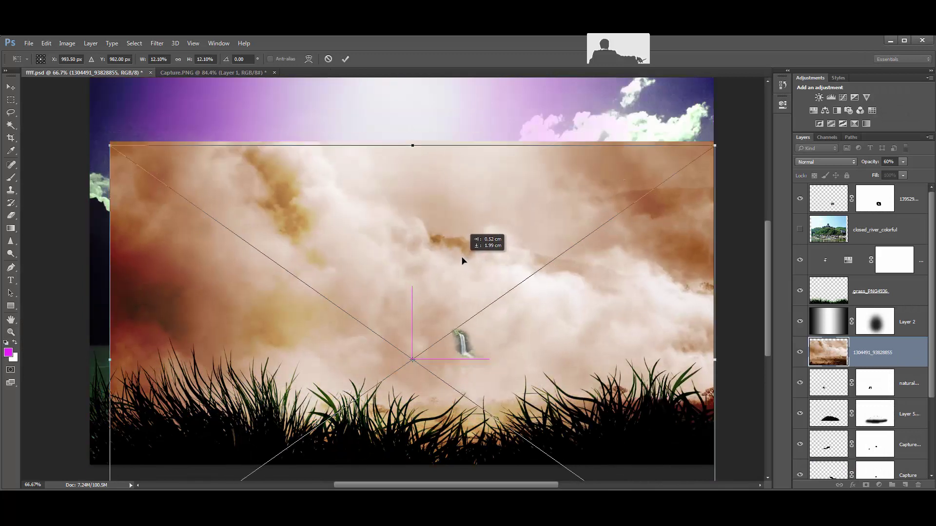
pyautogui.moveTo(442, 178); pyautogui.dragTo(464, 259)
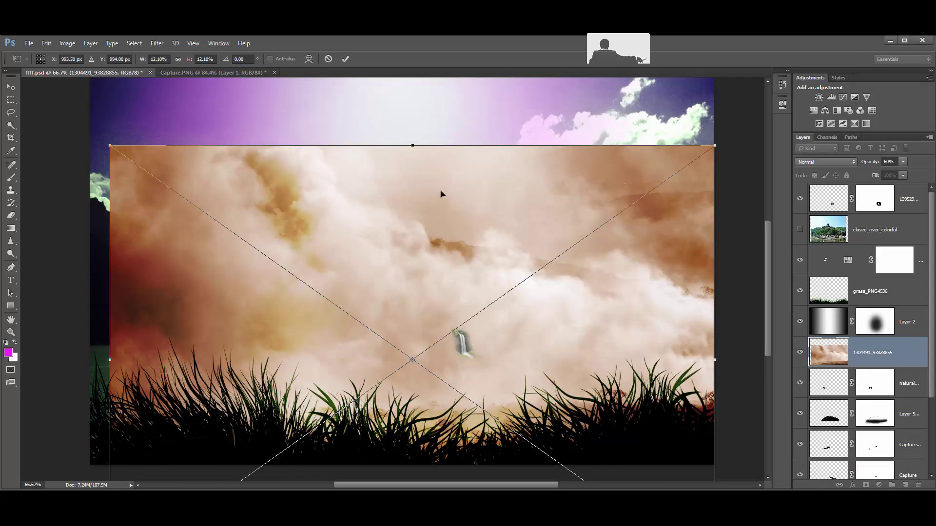
pyautogui.click(344, 63)
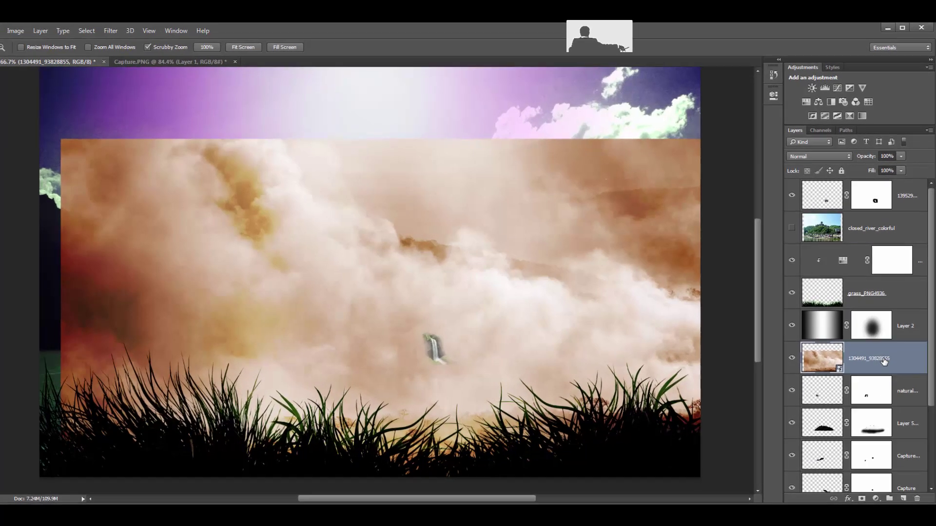
# Rasterize the dust image layer and move it to the top of the layer stack
pyautogui.rightClick(883, 355)
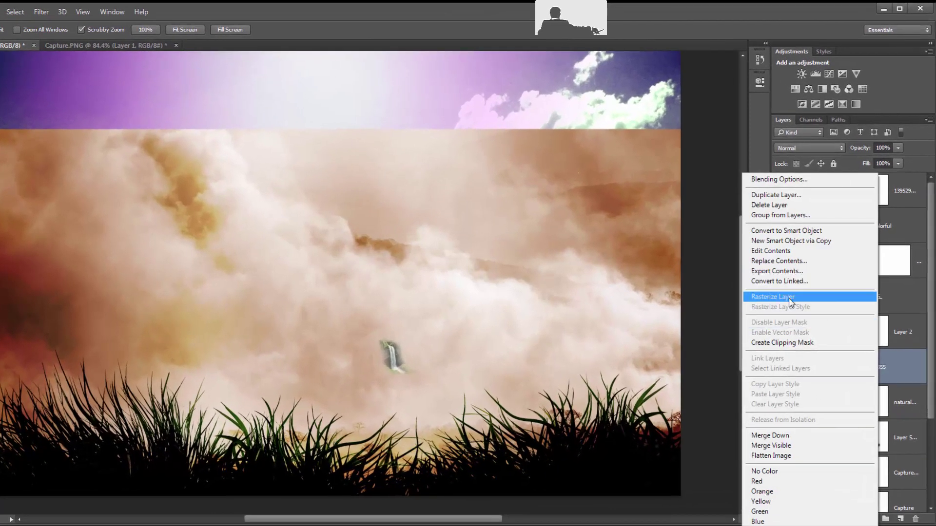
pyautogui.click(790, 299)
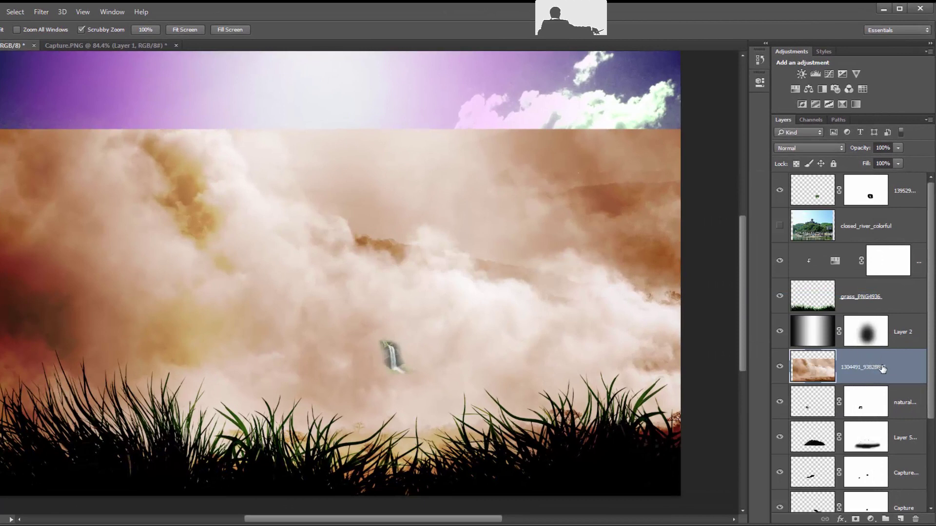
pyautogui.moveTo(883, 369); pyautogui.dragTo(887, 181)
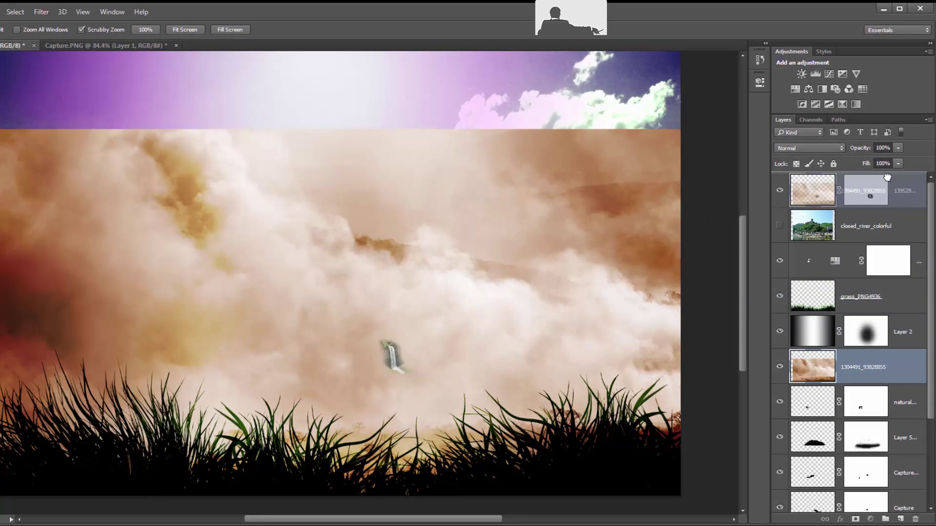
pyautogui.moveTo(887, 177); pyautogui.dragTo(887, 179)
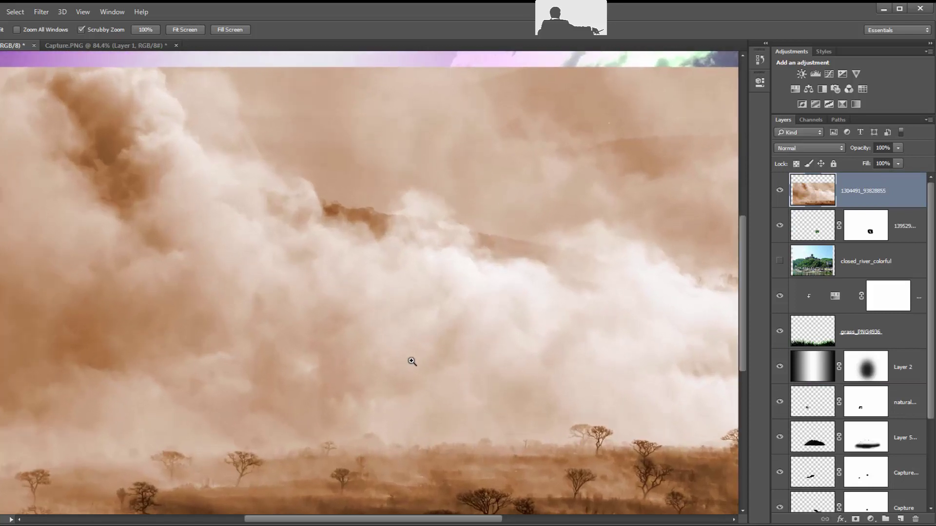
pyautogui.moveTo(470, 355)
pyautogui.mouseDown()
pyautogui.moveTo(455, 338)
pyautogui.moveTo(562, 337)
pyautogui.mouseUp()
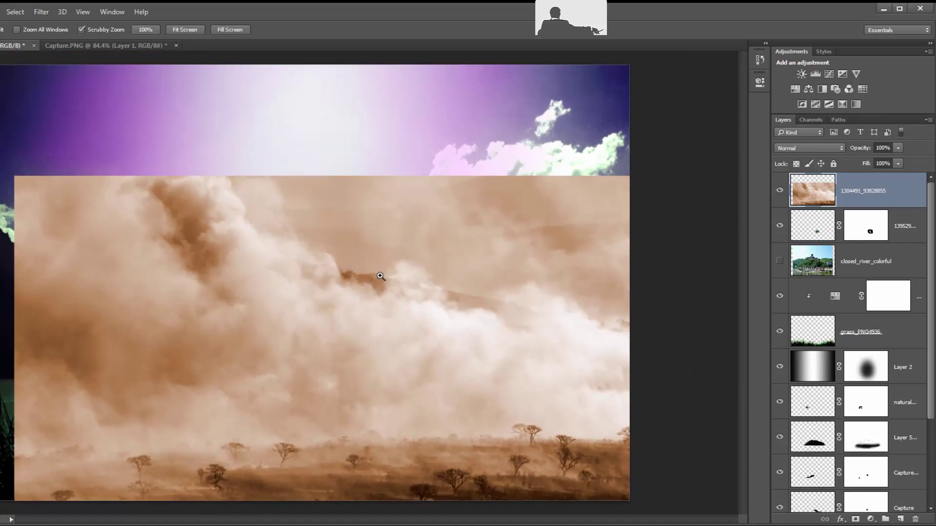
# Scale the dust photo to about 38% and commit it over the lake's lower centre
pyautogui.hotkey('ctrl', 't')
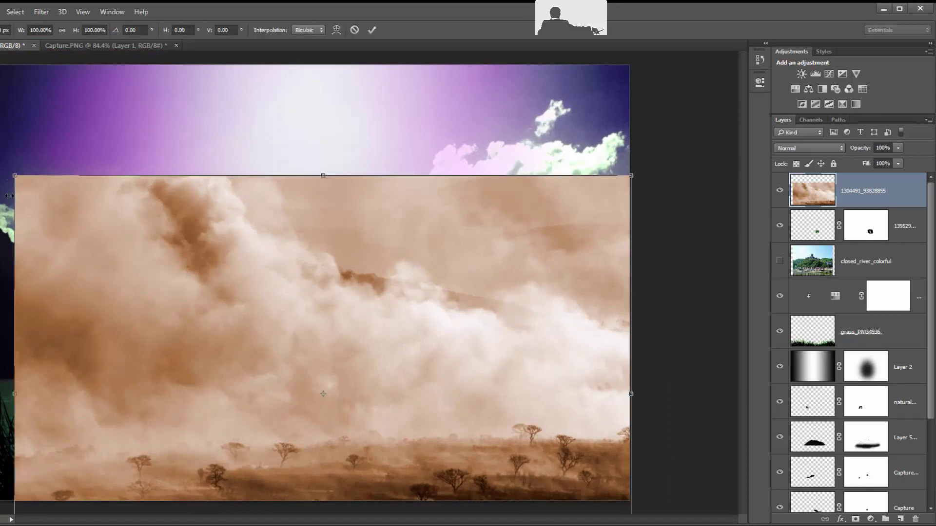
pyautogui.moveTo(16, 176); pyautogui.dragTo(276, 361)
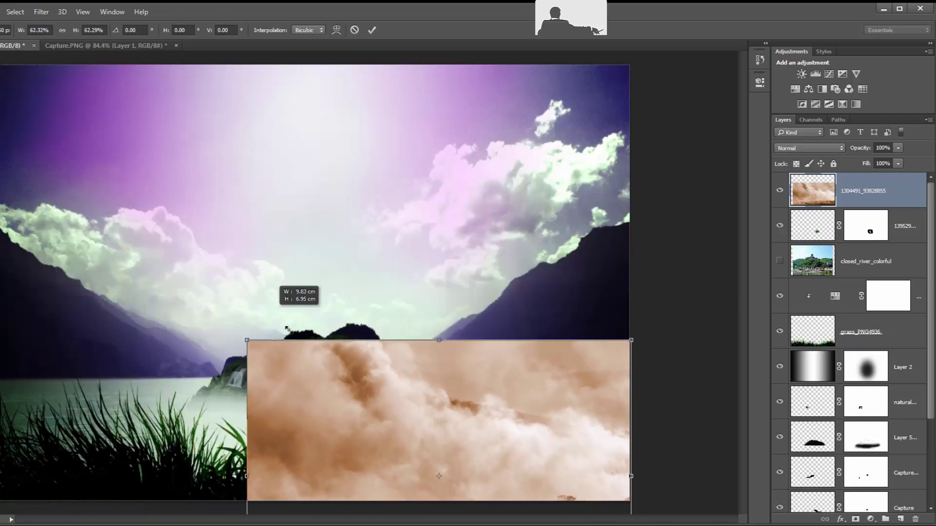
pyautogui.moveTo(539, 440); pyautogui.dragTo(359, 305)
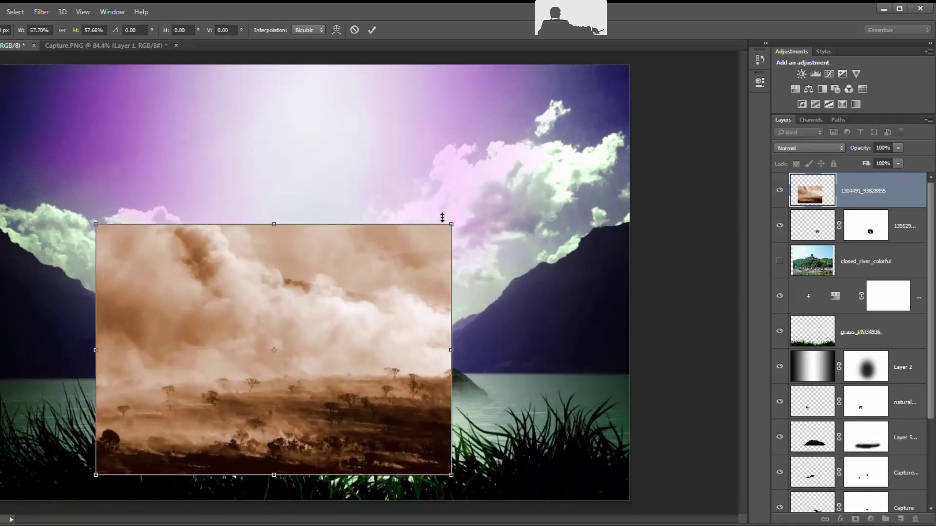
pyautogui.moveTo(454, 223); pyautogui.dragTo(332, 308)
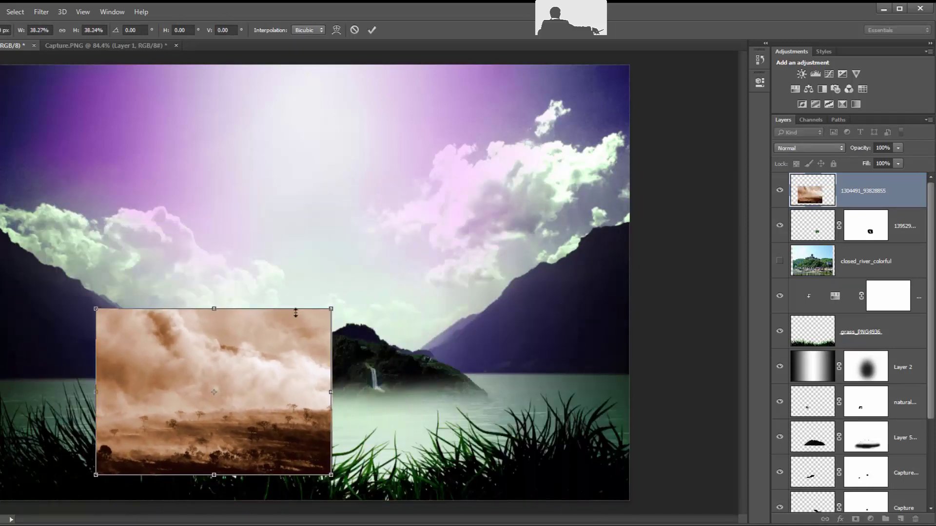
pyautogui.moveTo(286, 344)
pyautogui.mouseDown()
pyautogui.moveTo(340, 346)
pyautogui.moveTo(384, 387)
pyautogui.mouseUp()
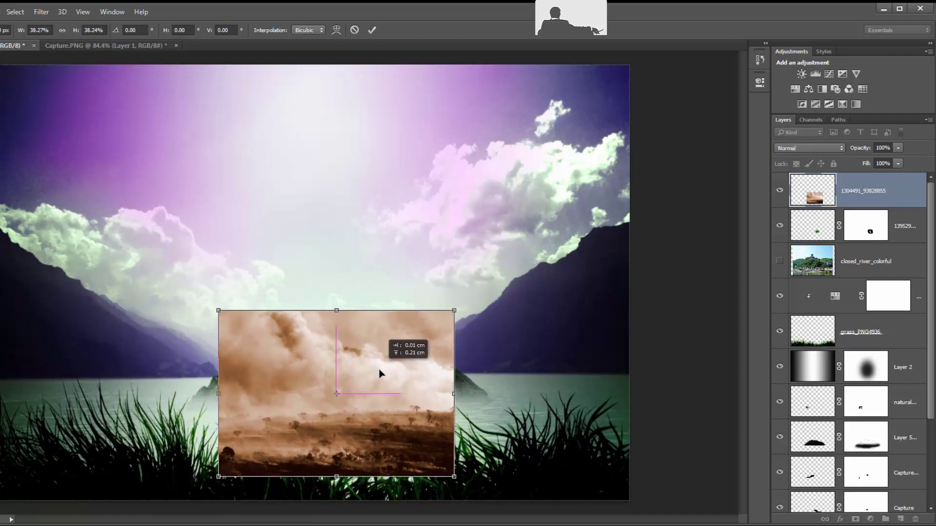
pyautogui.press('Return')
pyautogui.press('z')
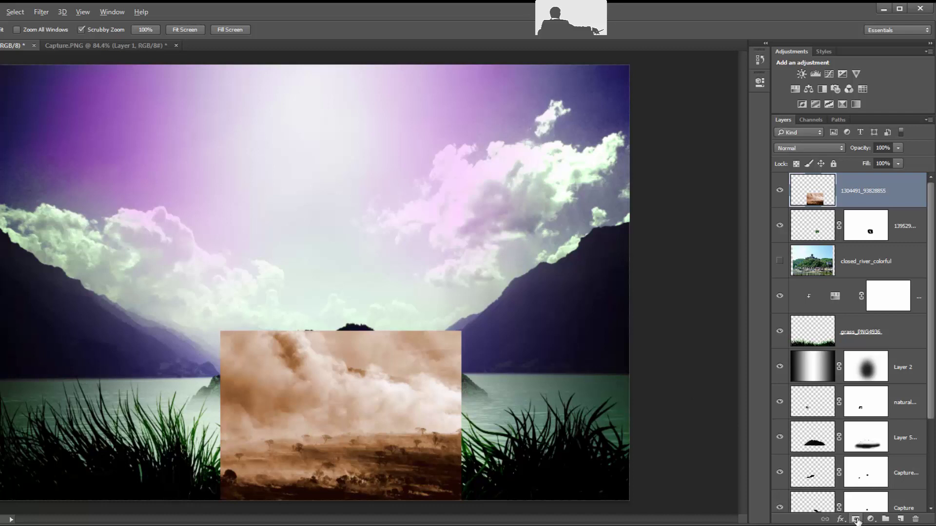
# Hide the dust layer with a black mask and set a brush to 10% opacity
pyautogui.keyDown('alt'); pyautogui.click(856, 520); pyautogui.keyUp('alt')
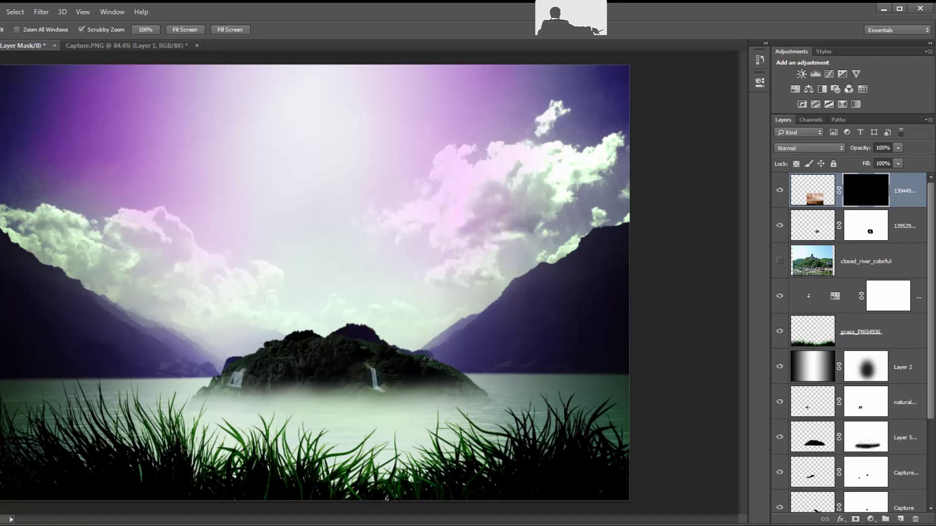
pyautogui.click(191, 166)
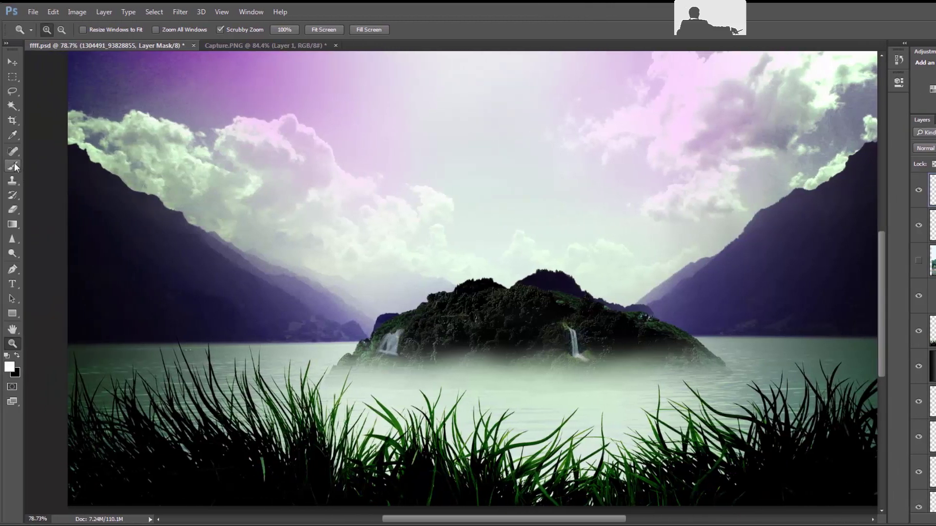
pyautogui.click(14, 167)
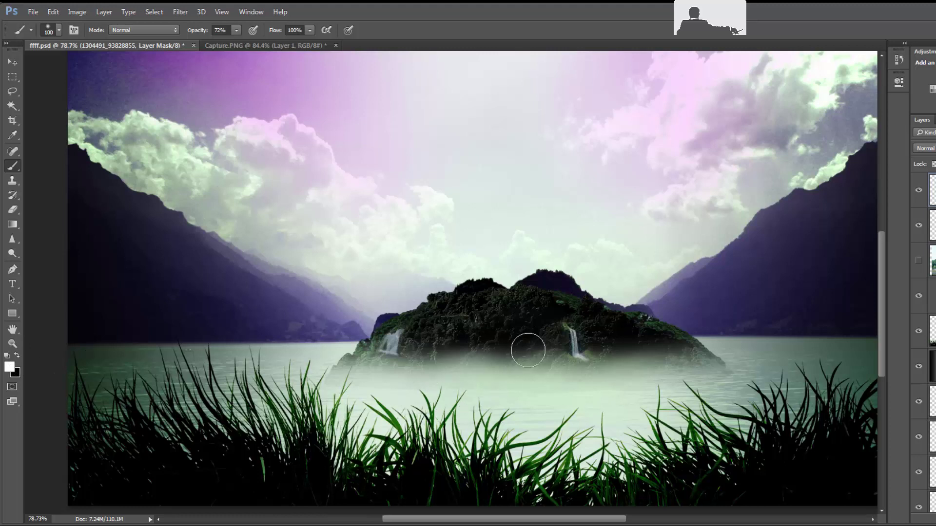
pyautogui.click(236, 30)
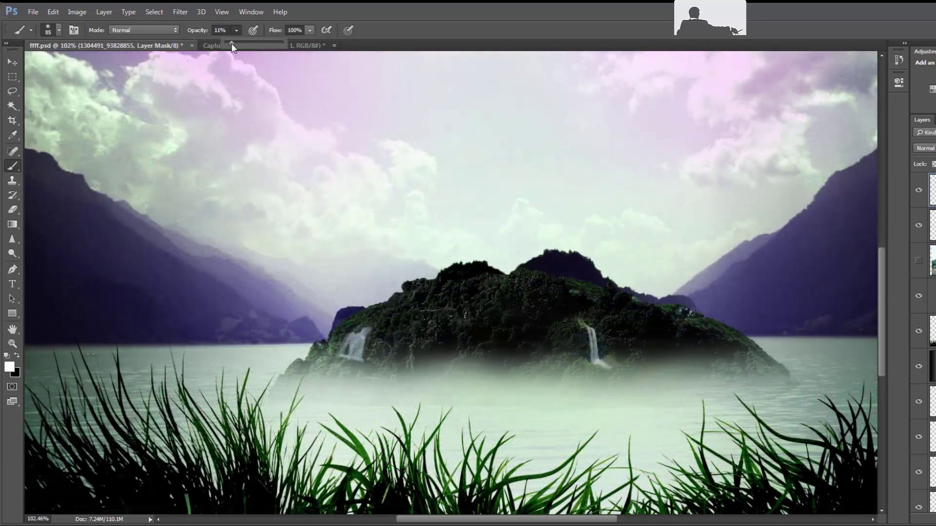
pyautogui.moveTo(232, 43); pyautogui.dragTo(231, 43)
pyautogui.click(654, 418)
# Paint faint white mist along the island's base with a 96 px brush, then reposition the layer
pyautogui.moveTo(487, 355)
pyautogui.mouseDown()
pyautogui.moveTo(495, 349)
pyautogui.moveTo(502, 359)
pyautogui.moveTo(515, 347)
pyautogui.mouseUp()
pyautogui.rightClick(516, 346)
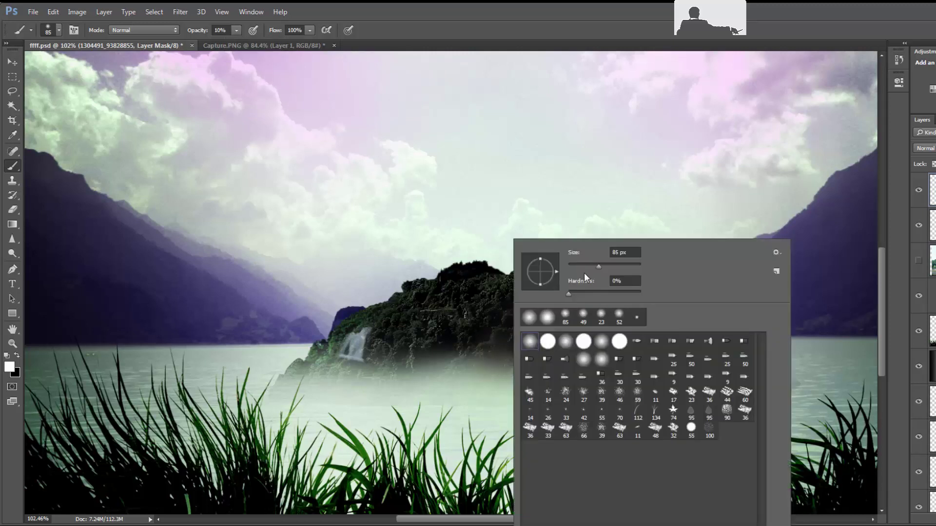
pyautogui.moveTo(598, 267); pyautogui.dragTo(602, 265)
pyautogui.press('Return')
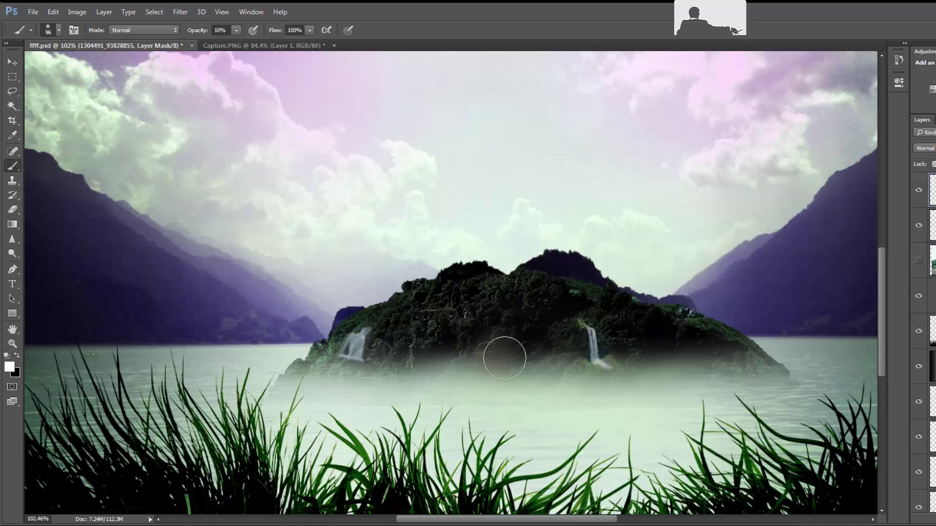
pyautogui.moveTo(507, 353)
pyautogui.mouseDown()
pyautogui.moveTo(439, 344)
pyautogui.moveTo(512, 376)
pyautogui.moveTo(501, 353)
pyautogui.moveTo(639, 382)
pyautogui.mouseUp()
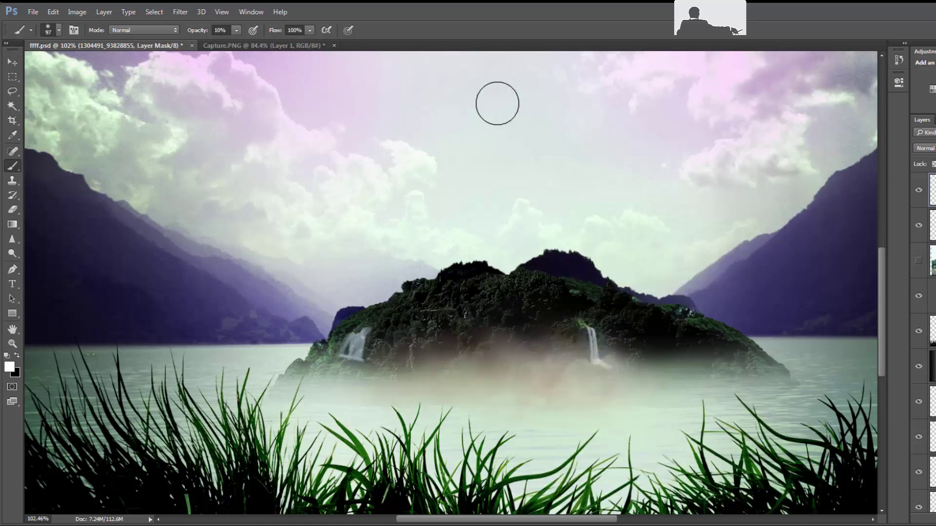
pyautogui.click(13, 60)
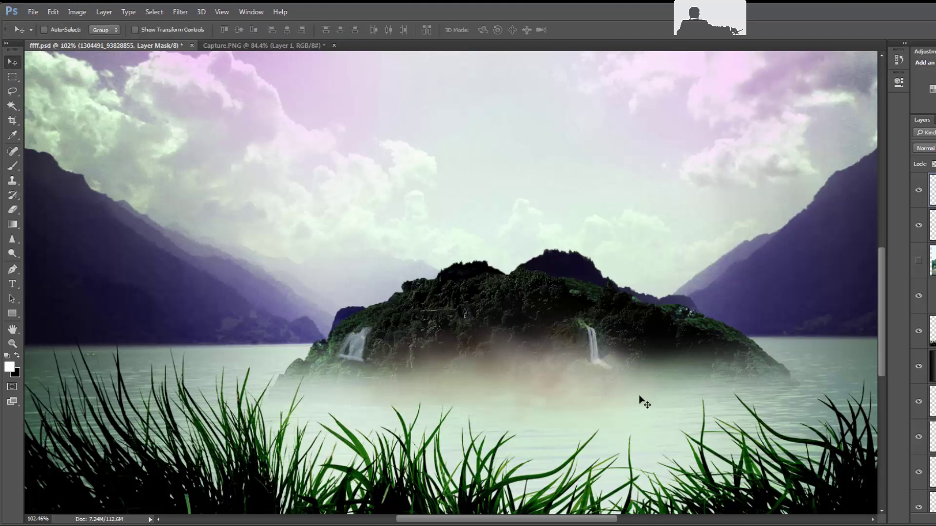
pyautogui.moveTo(648, 375)
pyautogui.mouseDown()
pyautogui.moveTo(746, 359)
pyautogui.moveTo(736, 302)
pyautogui.moveTo(730, 387)
pyautogui.moveTo(739, 392)
pyautogui.mouseUp()
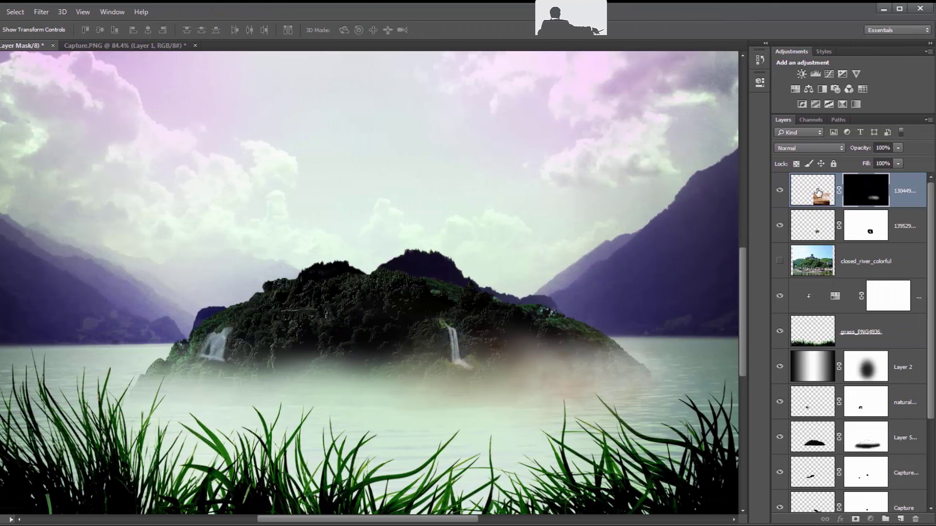
pyautogui.click(819, 194)
# Apply Hue/Saturation with Saturation -100 to turn the dust mist neutral grey
pyautogui.hotkey('ctrl', 'u')
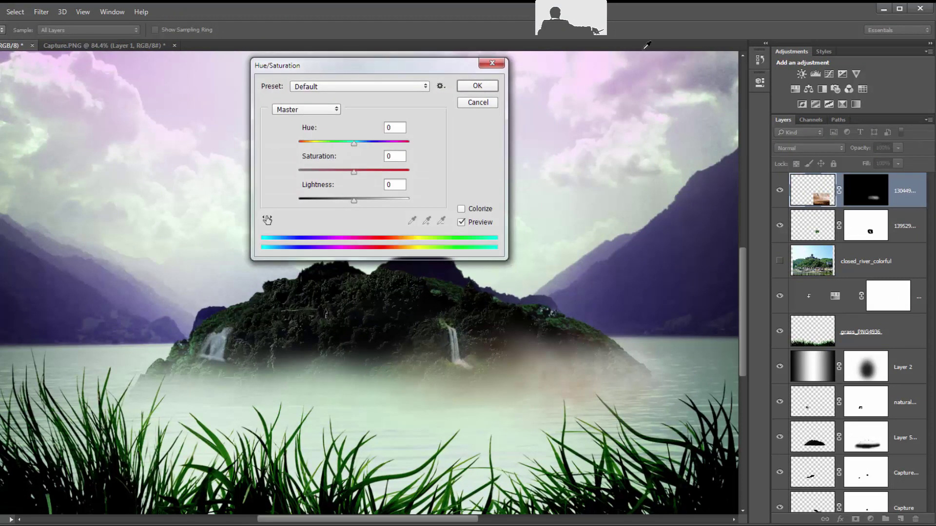
pyautogui.moveTo(408, 68); pyautogui.dragTo(618, 106)
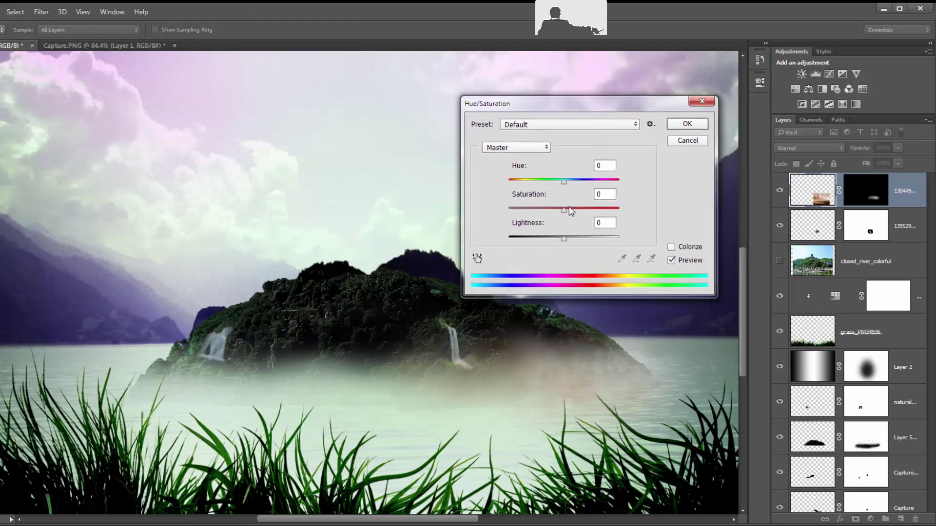
pyautogui.moveTo(563, 210); pyautogui.dragTo(481, 210)
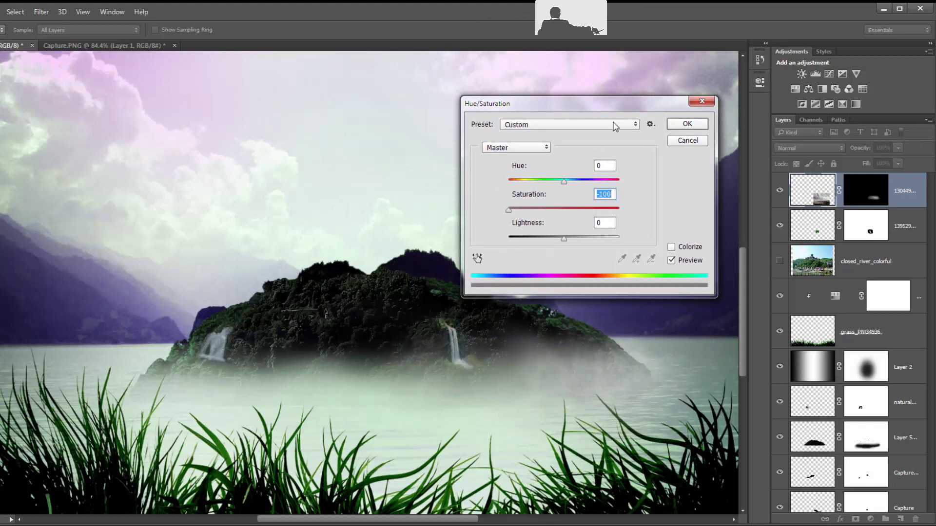
pyautogui.moveTo(604, 109); pyautogui.dragTo(344, 147)
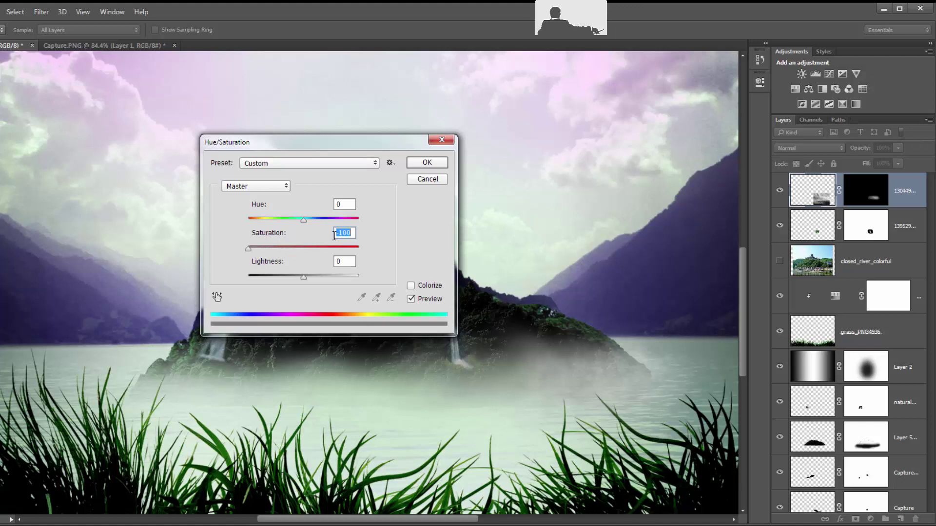
pyautogui.click(427, 163)
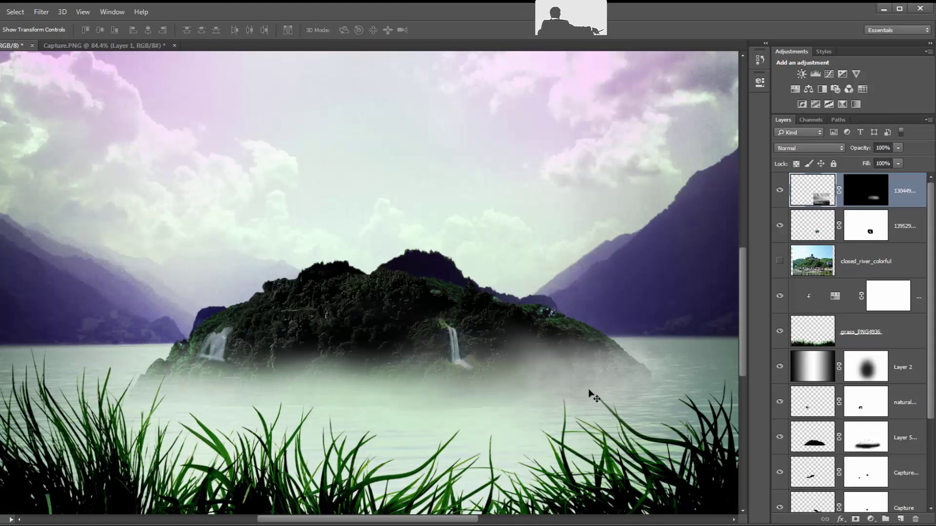
# Nudge the grey mist layer slightly lower, then open Levels on its image pixels
pyautogui.moveTo(487, 394)
pyautogui.mouseDown()
pyautogui.moveTo(342, 346)
pyautogui.moveTo(417, 340)
pyautogui.moveTo(349, 400)
pyautogui.mouseUp()
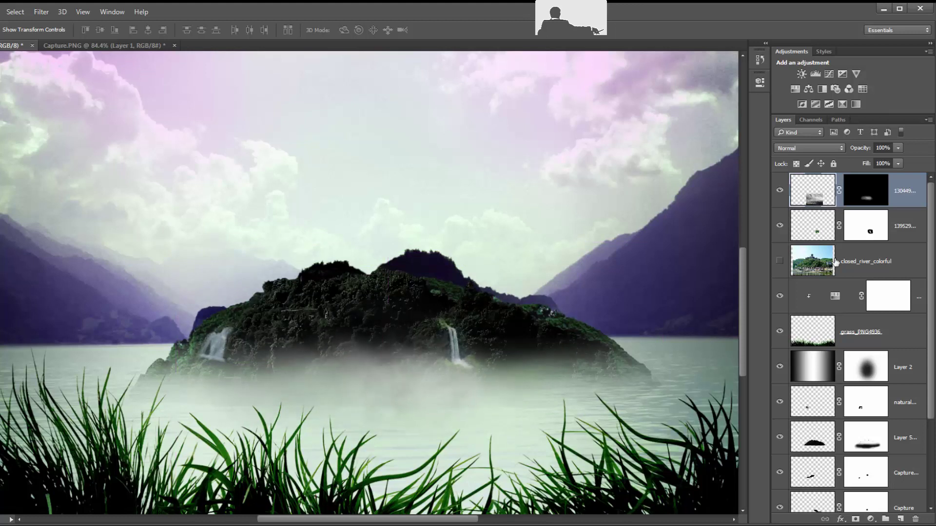
pyautogui.click(870, 195)
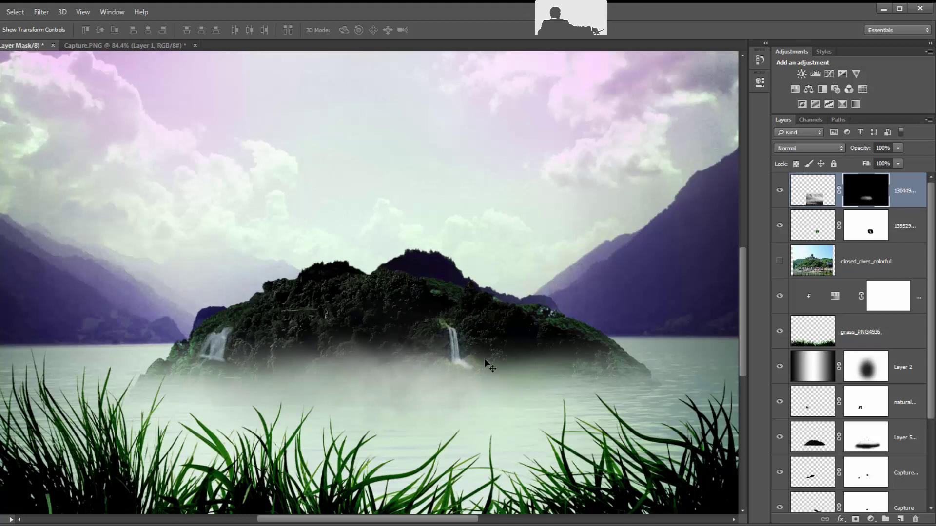
pyautogui.press('b')
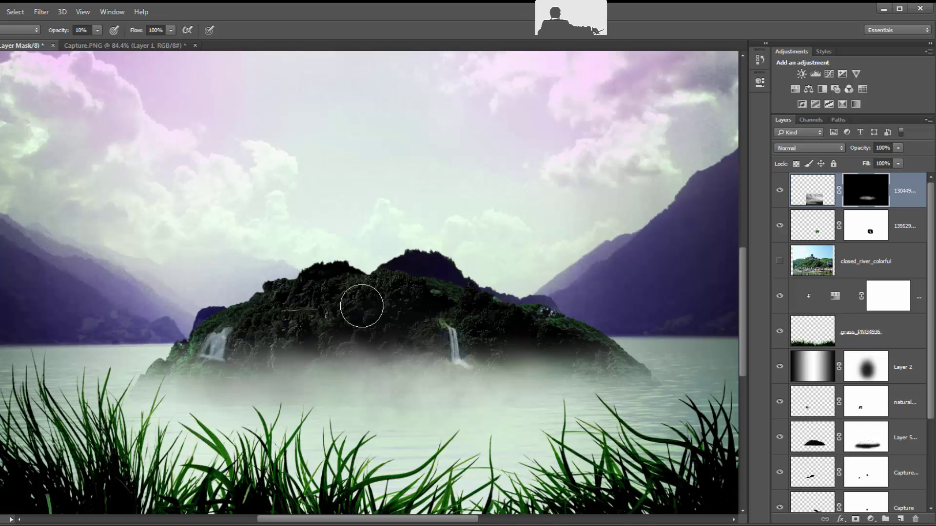
pyautogui.press('v')
pyautogui.moveTo(382, 378)
pyautogui.mouseDown()
pyautogui.moveTo(347, 343)
pyautogui.moveTo(377, 369)
pyautogui.mouseUp()
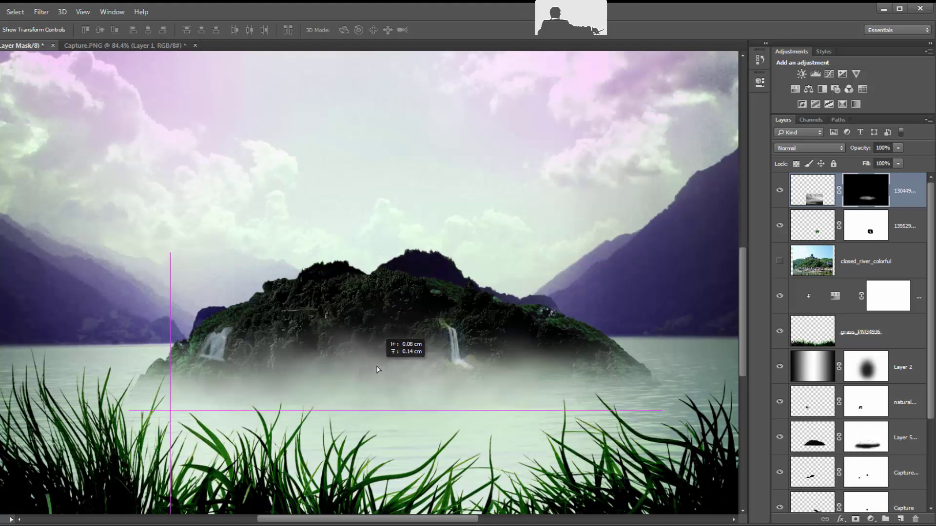
pyautogui.moveTo(377, 370); pyautogui.dragTo(376, 376)
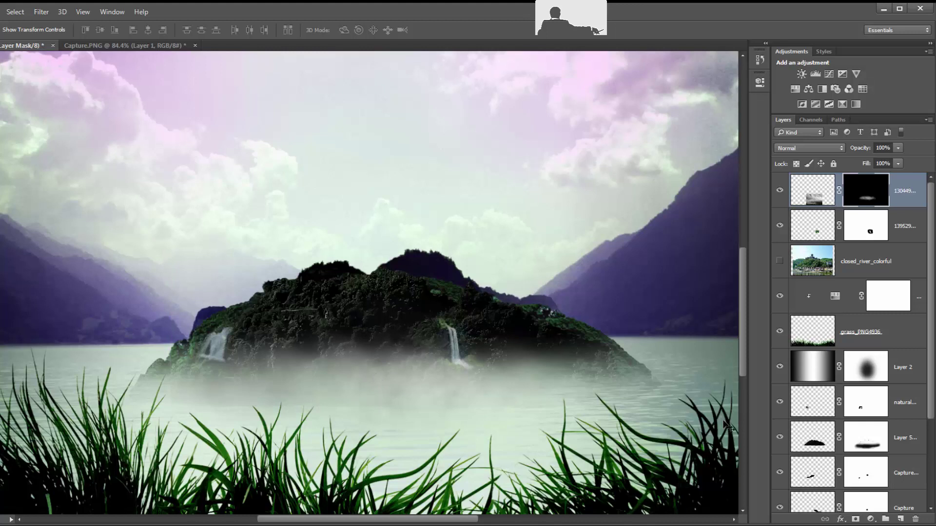
pyautogui.click(805, 194)
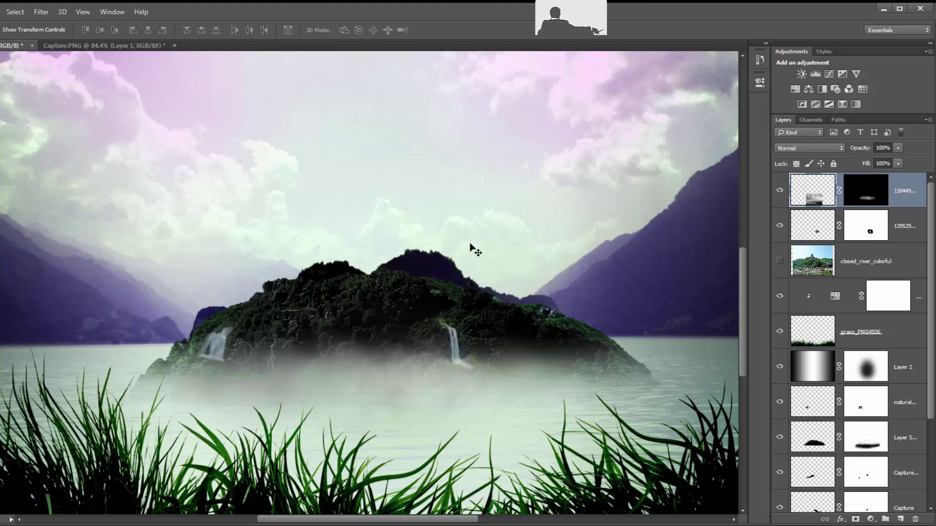
pyautogui.hotkey('ctrl', 'l')
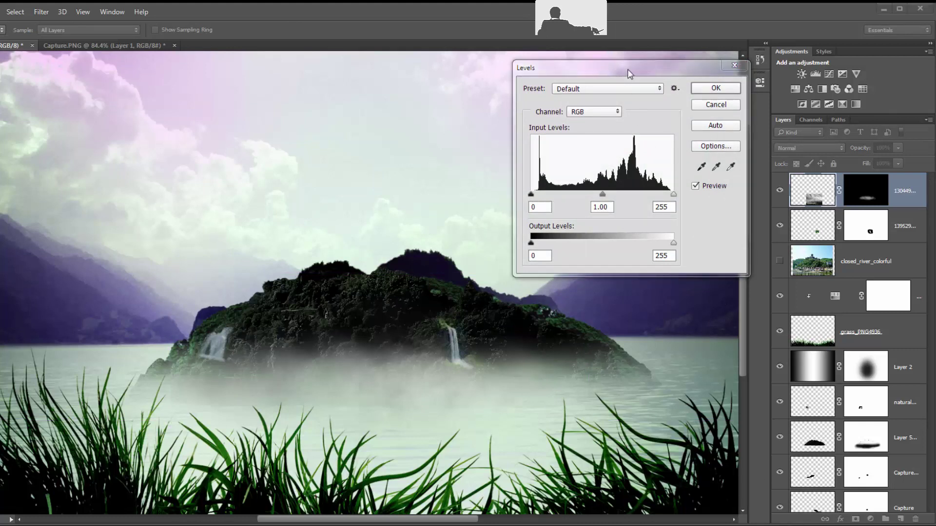
# Set the mist layer's Levels black input to 124 and apply it
pyautogui.moveTo(628, 71); pyautogui.dragTo(607, 86)
pyautogui.moveTo(518, 204); pyautogui.dragTo(587, 208)
pyautogui.click(588, 208)
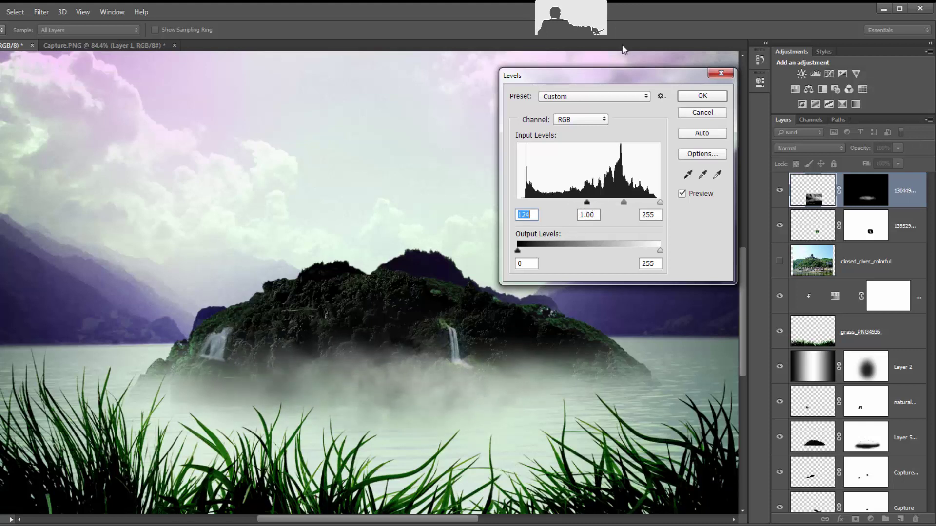
pyautogui.moveTo(626, 83); pyautogui.dragTo(102, 93)
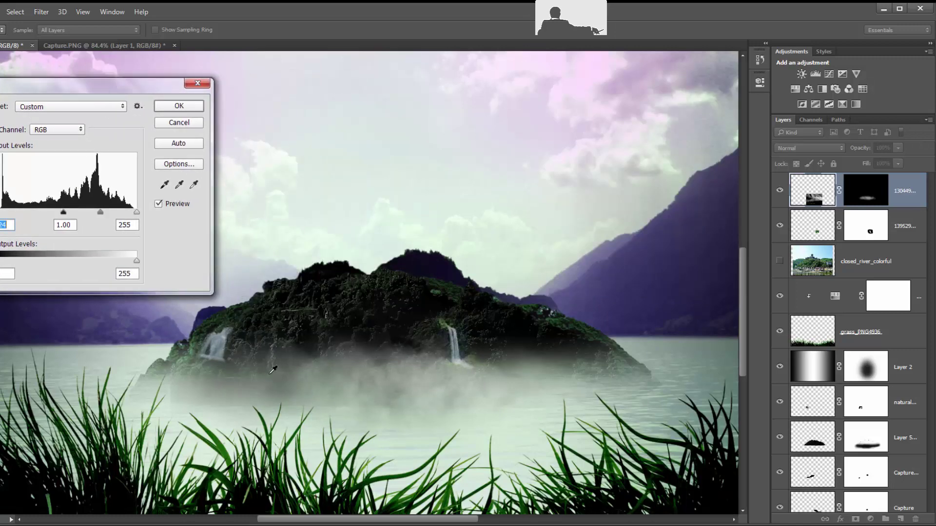
pyautogui.click(179, 107)
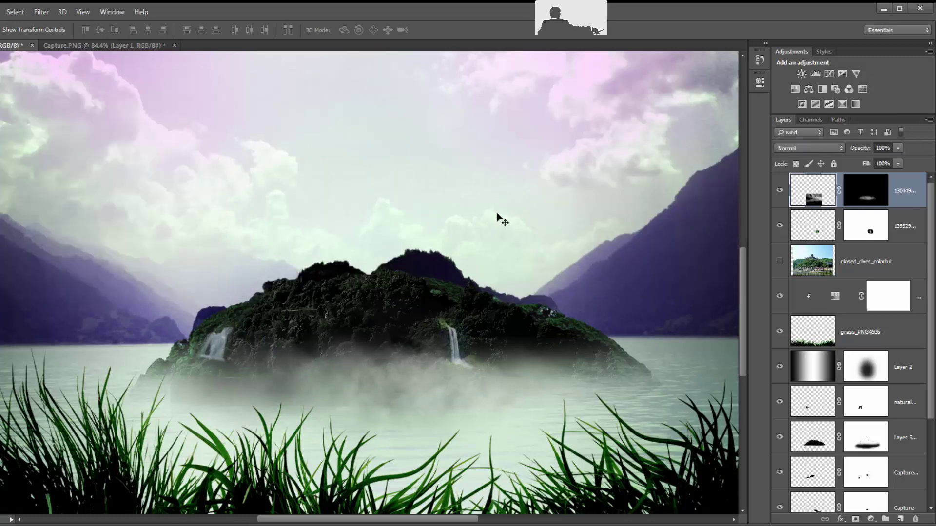
pyautogui.click(848, 187)
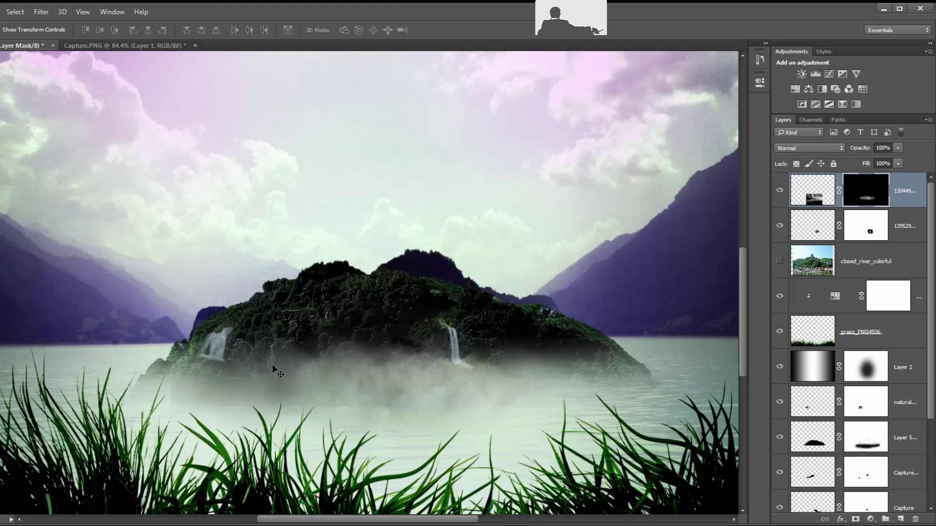
pyautogui.press('b')
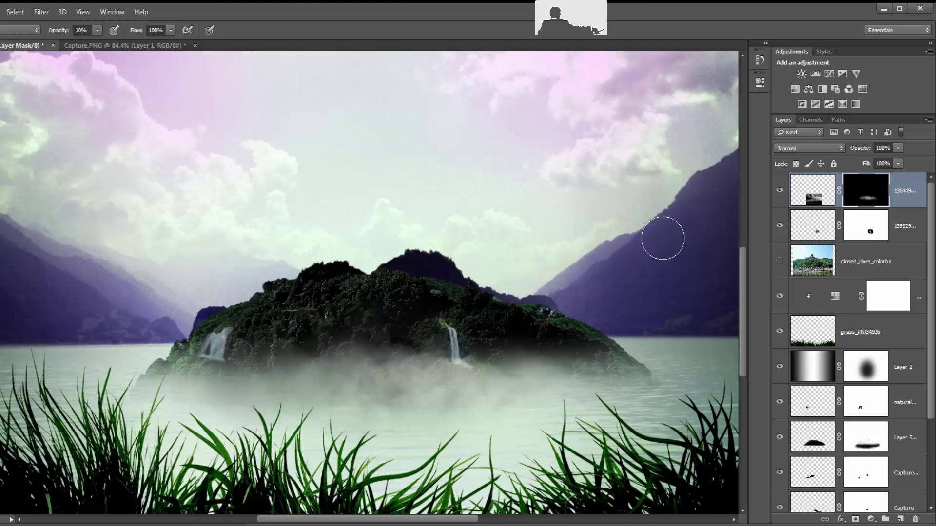
pyautogui.click(808, 195)
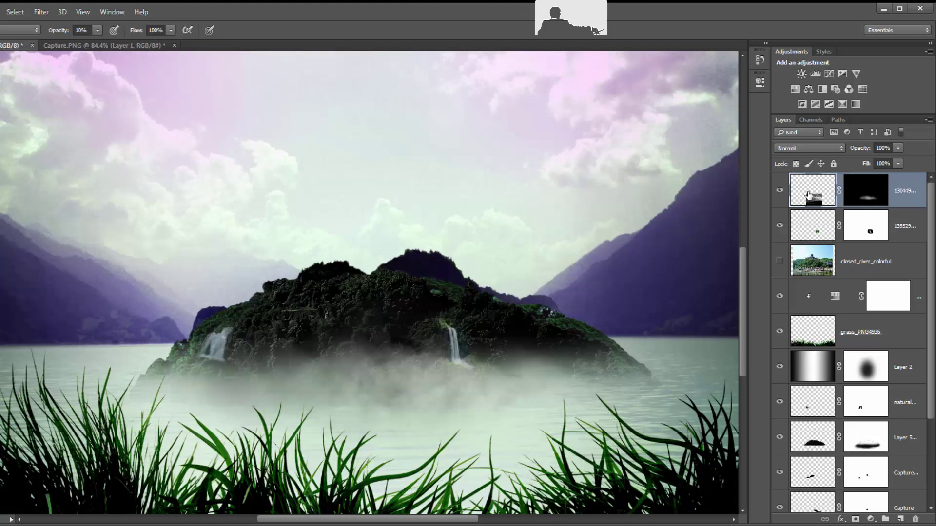
pyautogui.press('v')
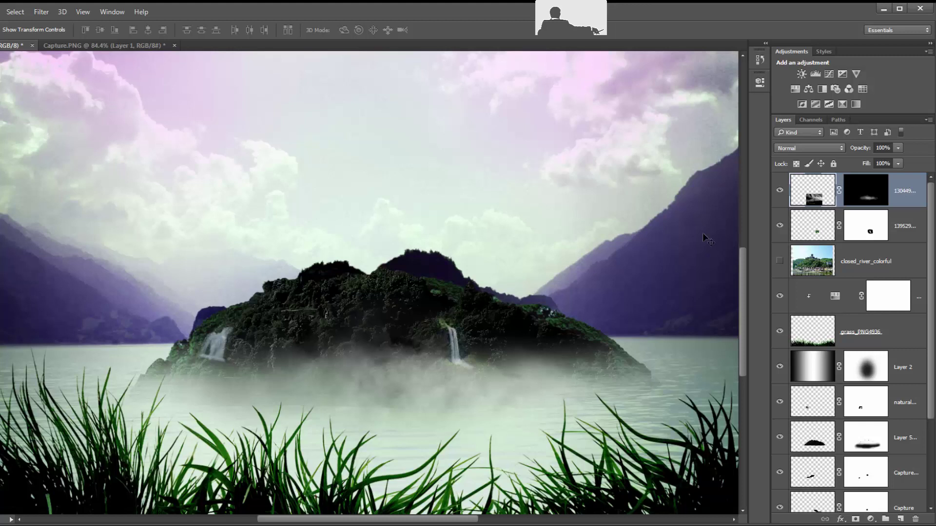
# Shift the fog layer left and duplicate it, placing the copy over the island
pyautogui.moveTo(484, 400); pyautogui.dragTo(392, 401)
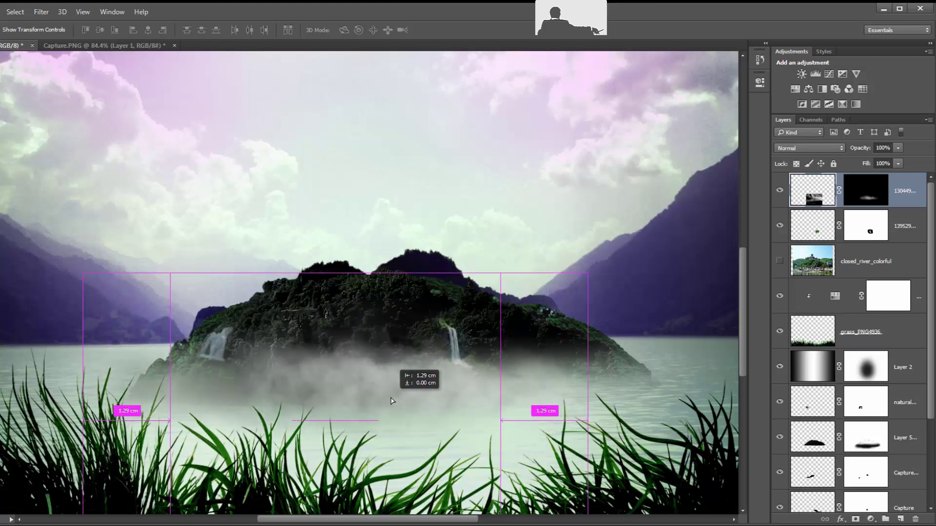
pyautogui.moveTo(393, 400)
pyautogui.mouseDown()
pyautogui.moveTo(284, 402)
pyautogui.moveTo(305, 385)
pyautogui.mouseUp()
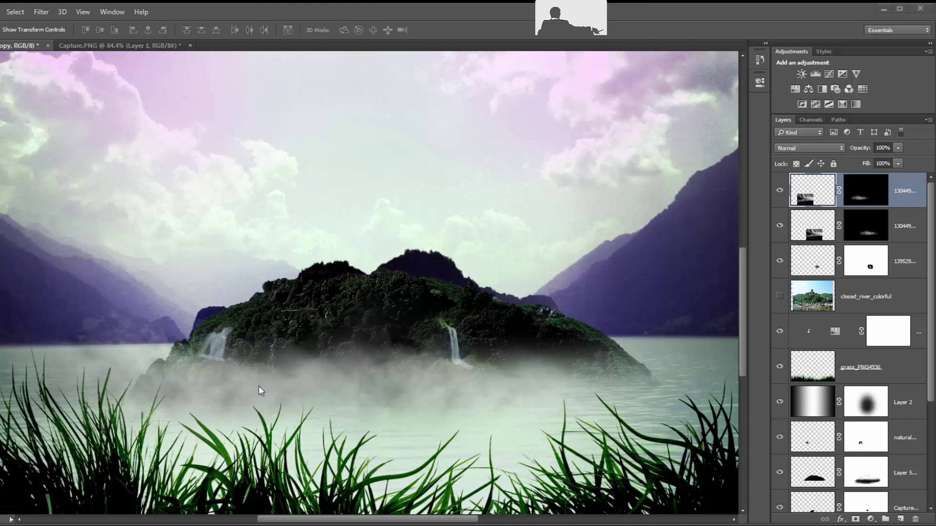
pyautogui.moveTo(299, 397); pyautogui.dragTo(221, 399)
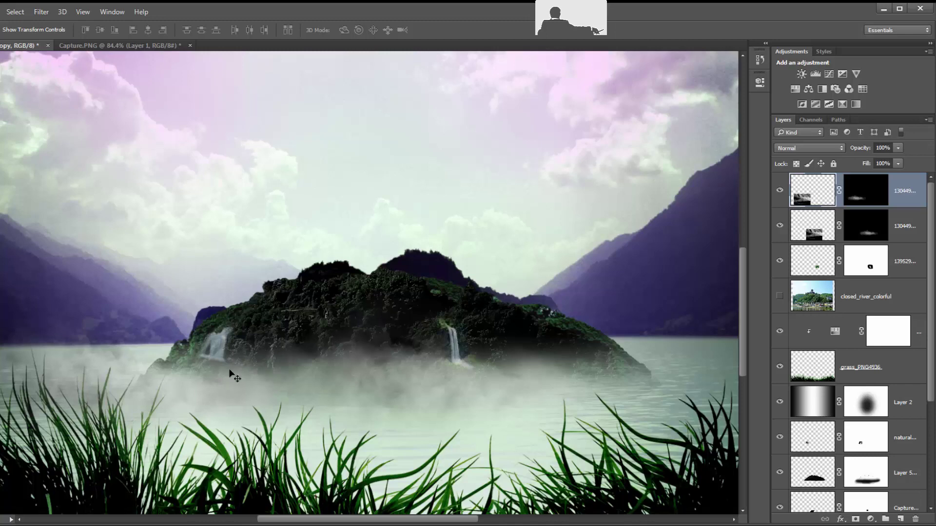
pyautogui.moveTo(196, 395); pyautogui.dragTo(247, 396)
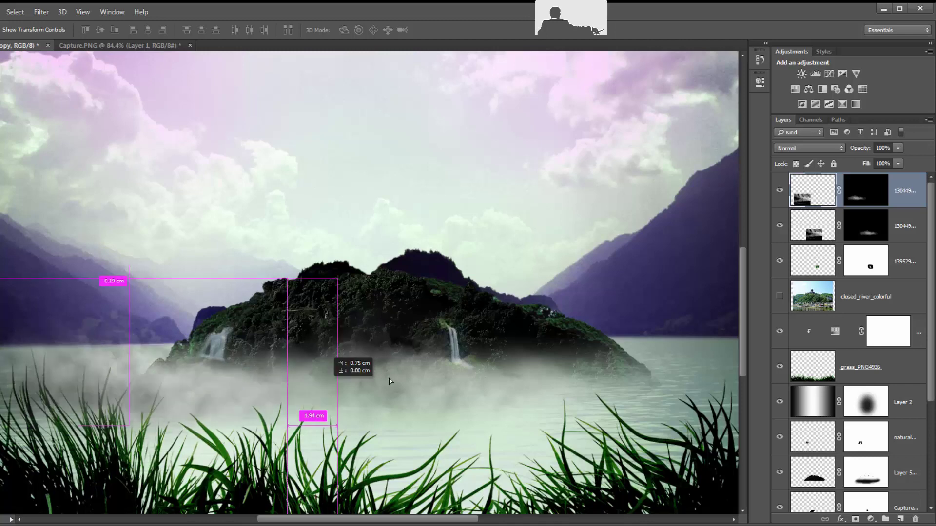
pyautogui.moveTo(365, 396); pyautogui.dragTo(645, 407)
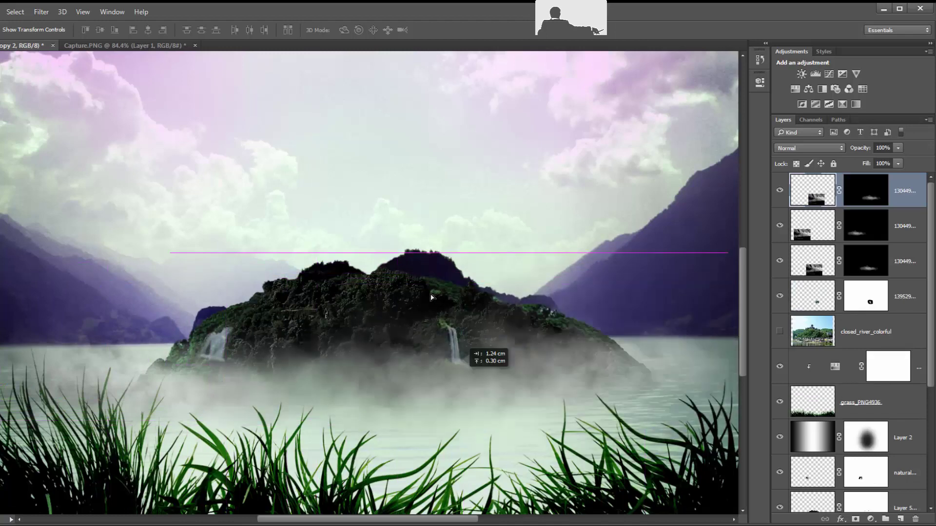
pyautogui.moveTo(645, 407); pyautogui.dragTo(375, 312)
# Scale the fog copy to about 60%, move it to the island's right side, and target its mask
pyautogui.hotkey('ctrl', 't')
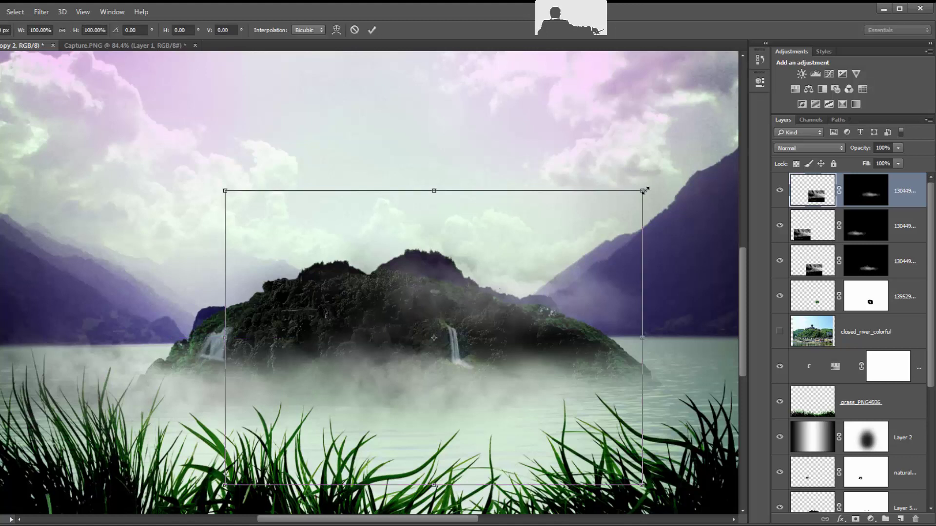
pyautogui.moveTo(644, 191); pyautogui.dragTo(468, 306)
pyautogui.moveTo(379, 399)
pyautogui.mouseDown()
pyautogui.moveTo(572, 389)
pyautogui.moveTo(663, 408)
pyautogui.moveTo(602, 400)
pyautogui.moveTo(662, 386)
pyautogui.moveTo(653, 383)
pyautogui.mouseUp()
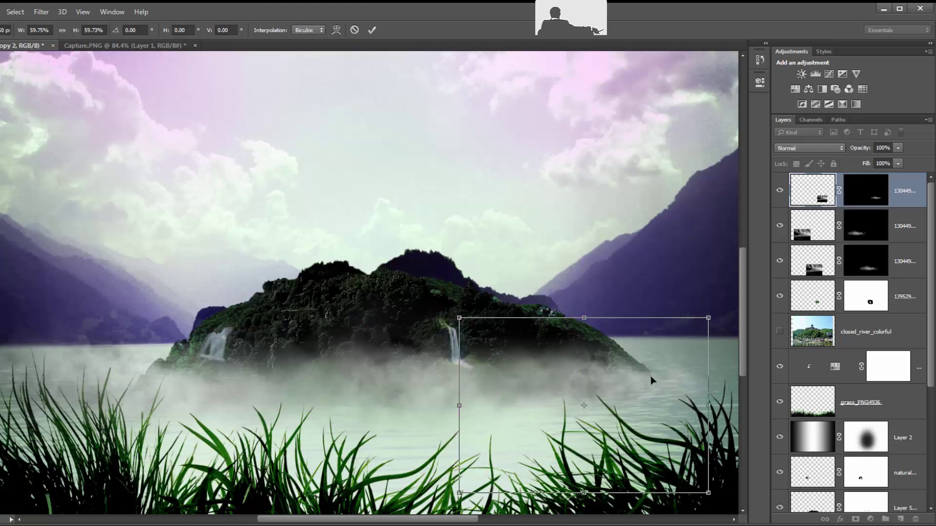
pyautogui.click(372, 30)
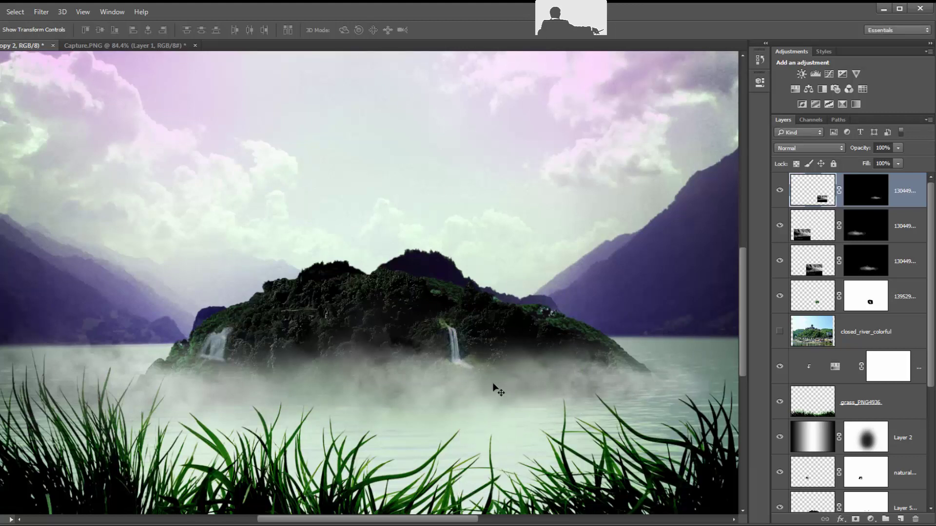
pyautogui.click(874, 196)
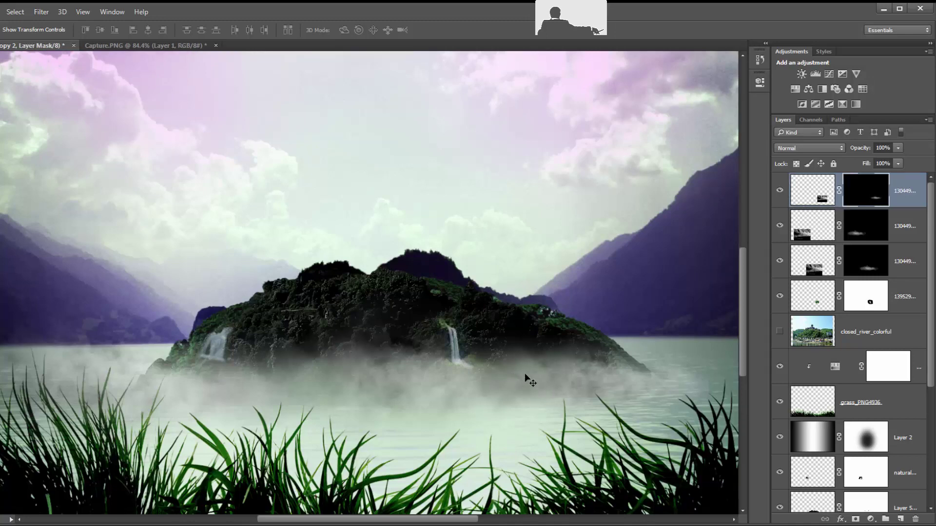
# Toggle the third fog layer's visibility to compare, then select it
pyautogui.press('b')
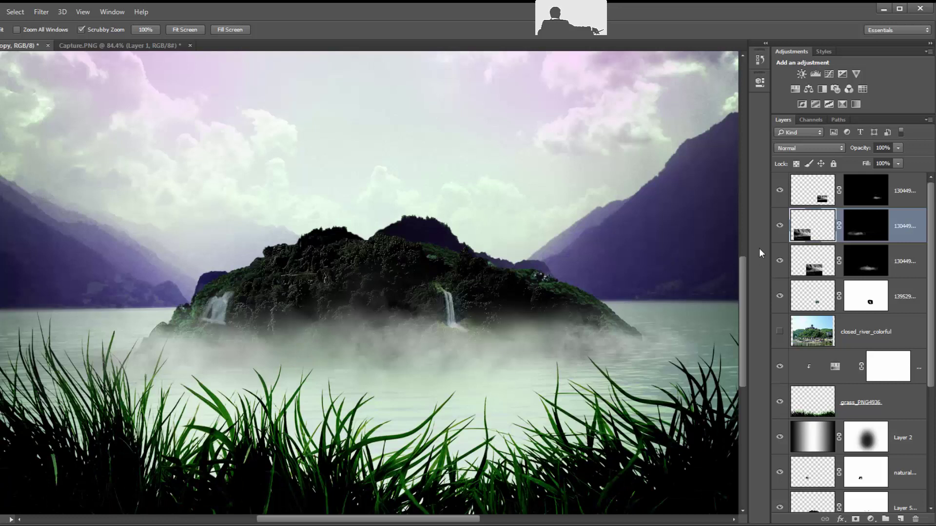
pyautogui.click(779, 228)
pyautogui.click(780, 261)
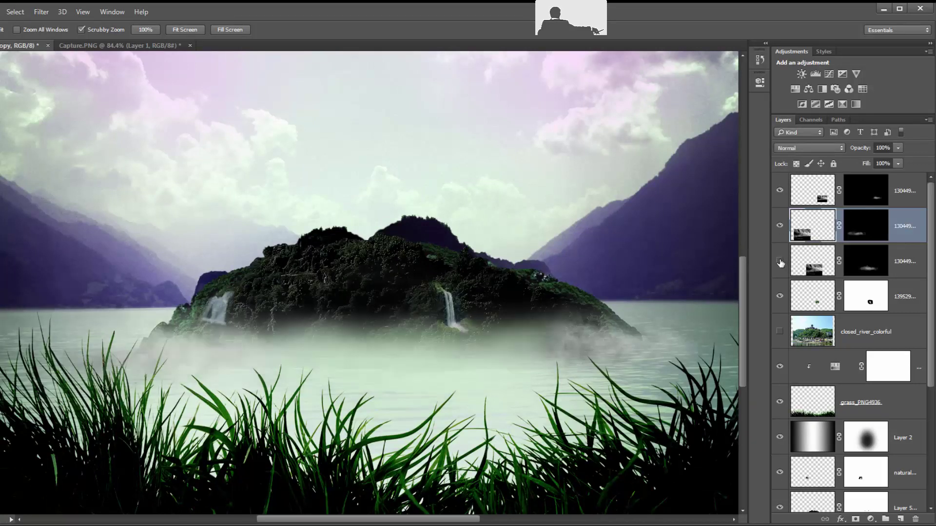
pyautogui.click(780, 262)
pyautogui.click(780, 263)
pyautogui.click(780, 262)
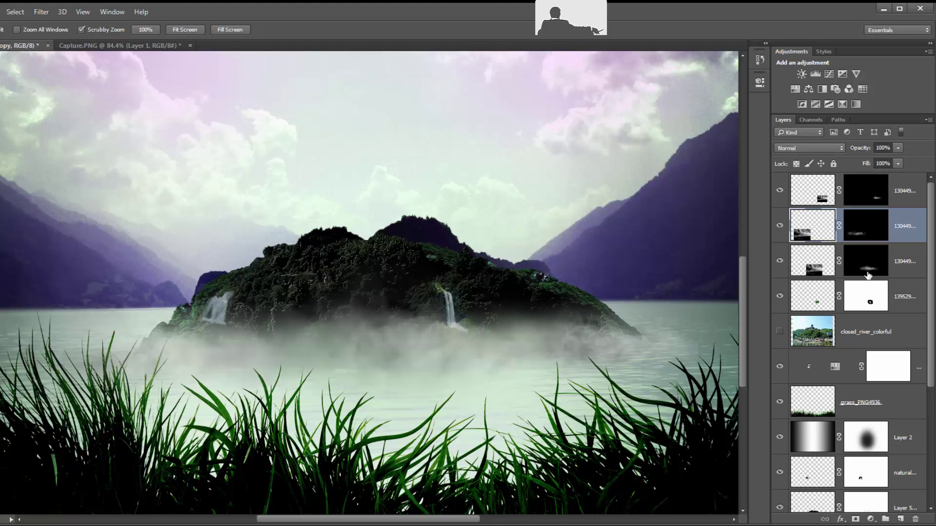
pyautogui.click(824, 264)
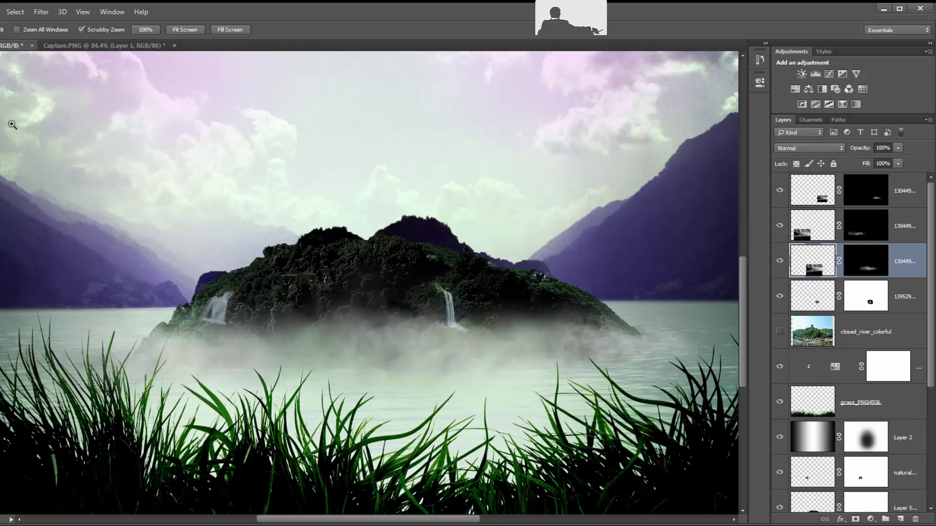
# Duplicate the fog layer about 2.3 cm left across the water and target its mask
pyautogui.press('v')
pyautogui.moveTo(426, 336); pyautogui.dragTo(269, 362)
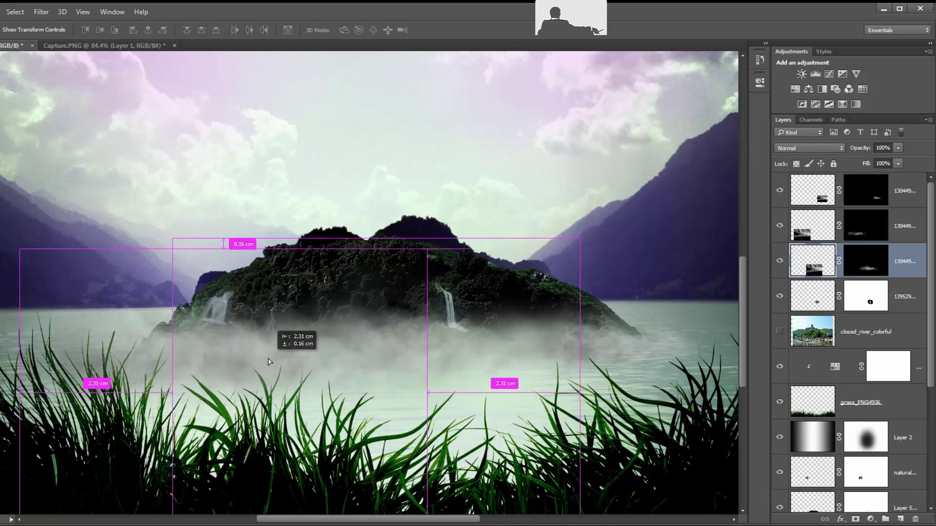
pyautogui.moveTo(268, 361); pyautogui.dragTo(287, 359)
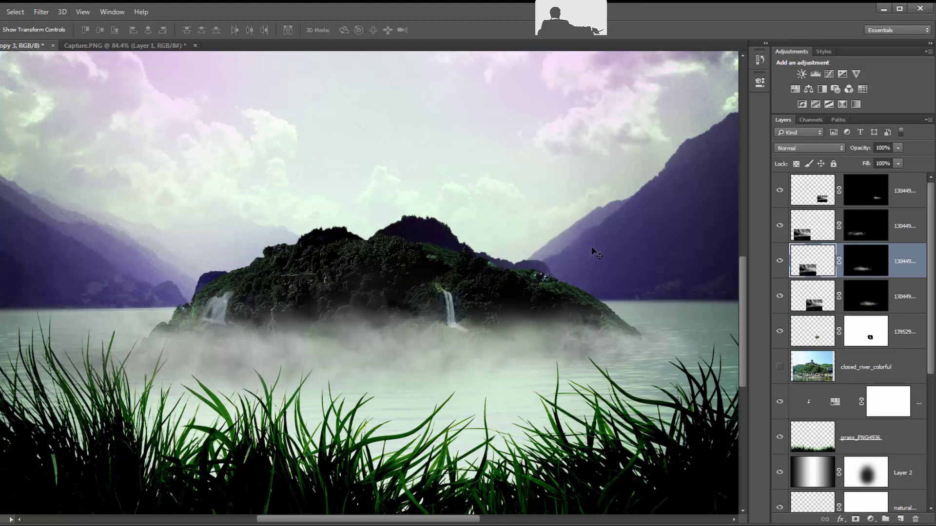
pyautogui.click(848, 253)
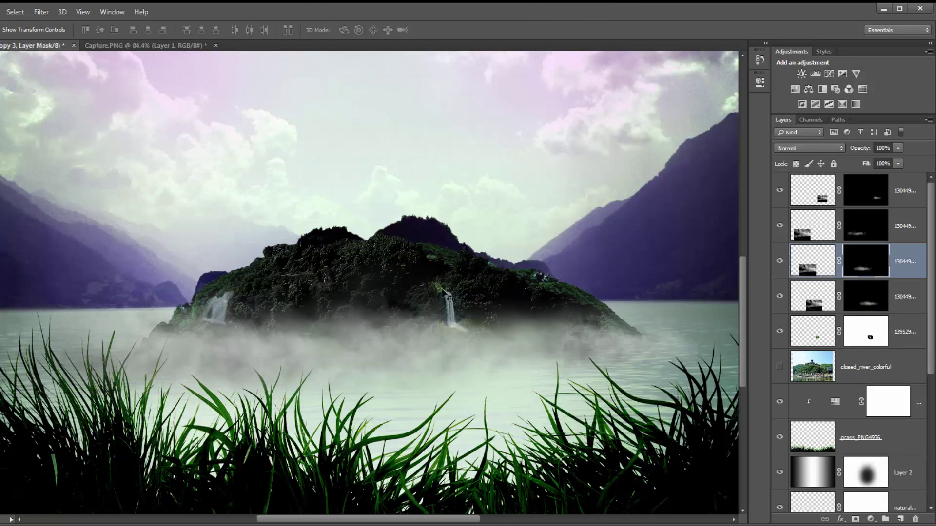
# Set up a soft 55 px brush at 100% opacity for masking
pyautogui.press('b')
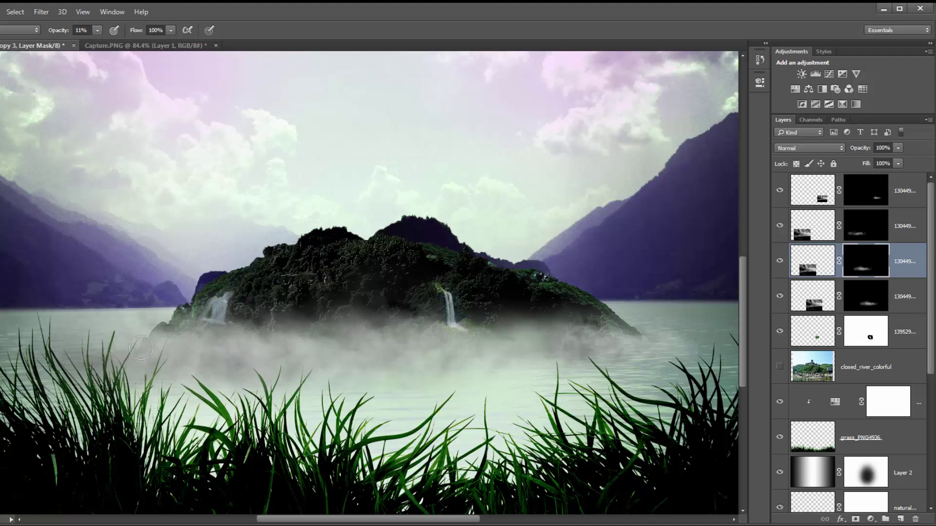
pyautogui.click(97, 31)
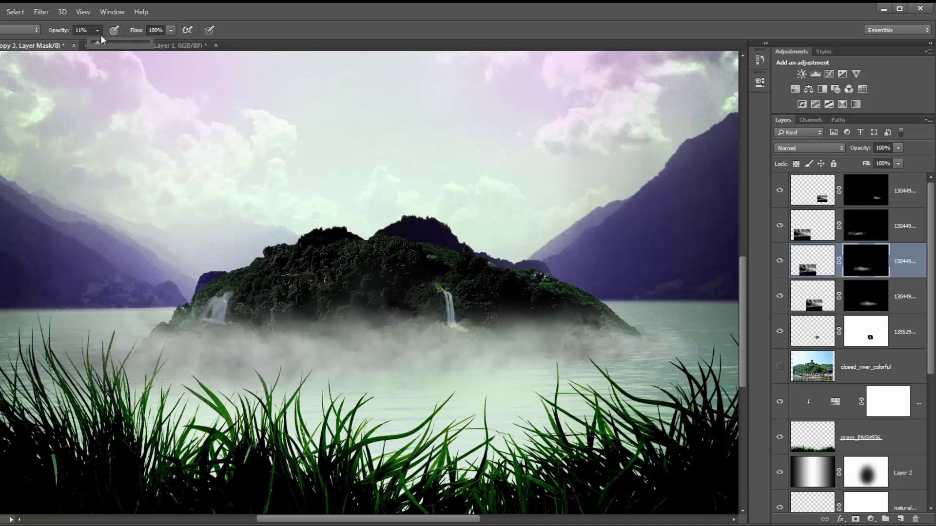
pyautogui.moveTo(109, 43); pyautogui.dragTo(127, 44)
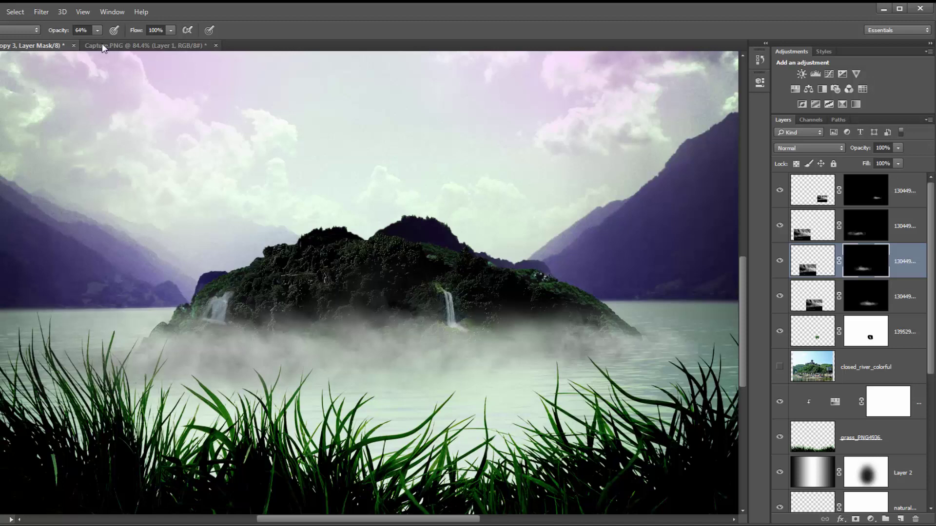
pyautogui.press('0')
pyautogui.rightClick(190, 344)
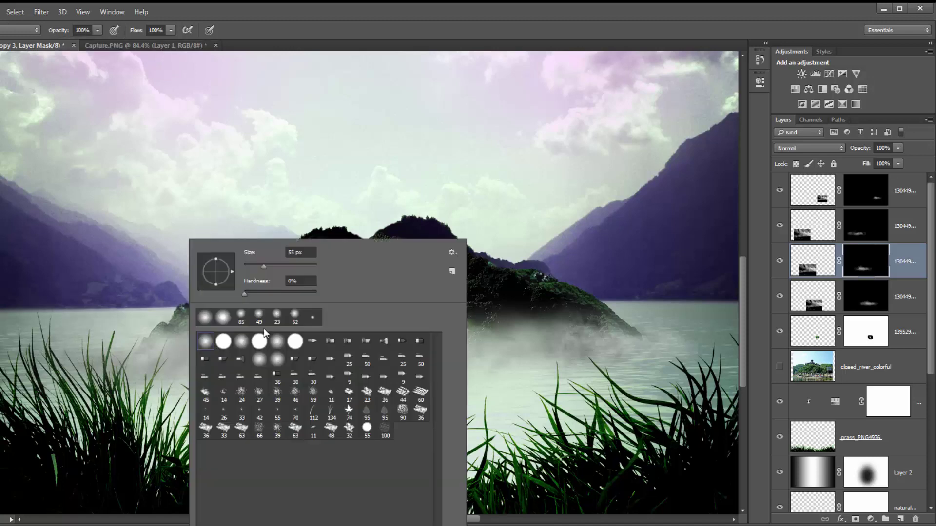
pyautogui.press('Return')
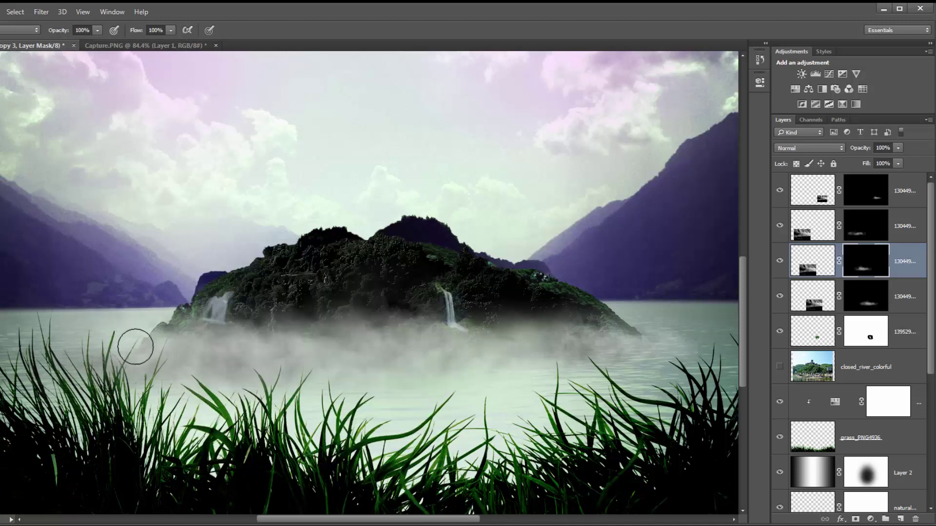